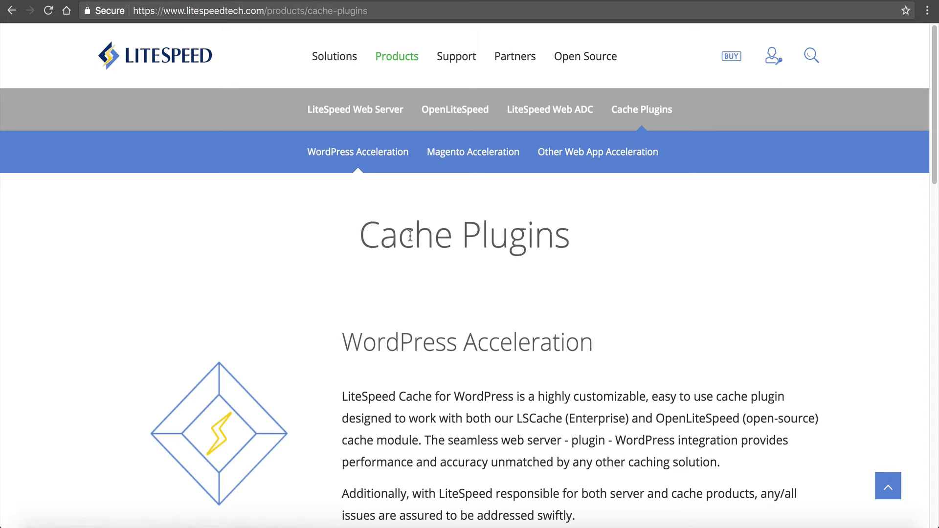
Step: Scroll the Cache Plugins page to the WordPress Acceleration section
{"action": "scroll", "coordinate": [480, 255], "scroll_direction": "down", "scroll_amount": 8}
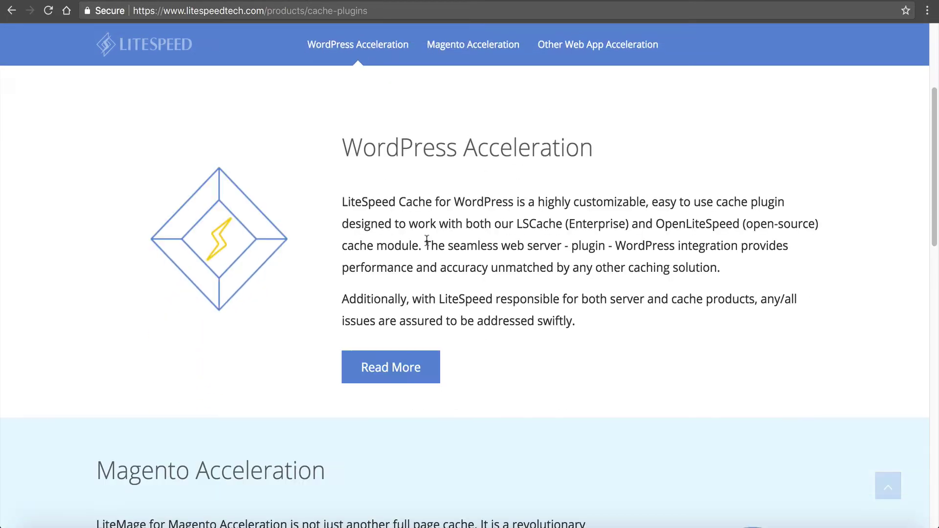
{"action": "scroll", "coordinate": [490, 187], "scroll_direction": "up", "scroll_amount": 3}
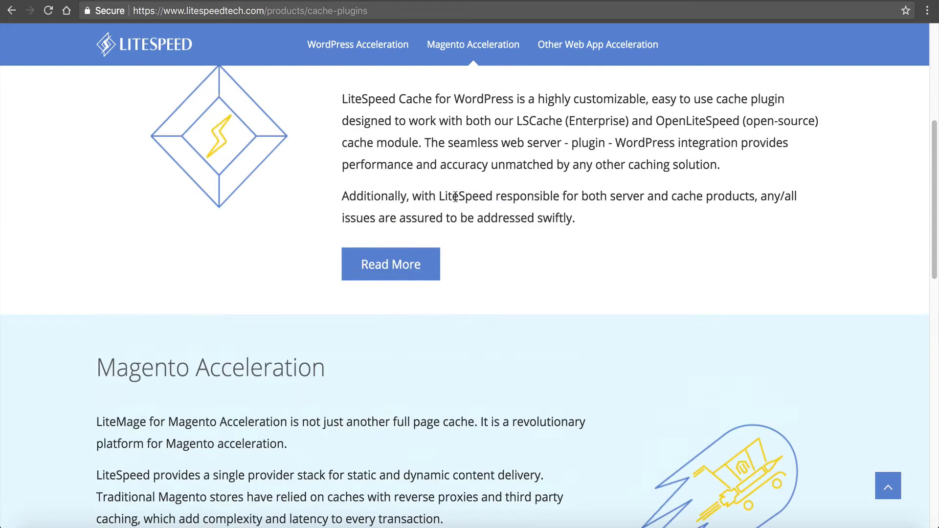
{"action": "left_click", "coordinate": [395, 293]}
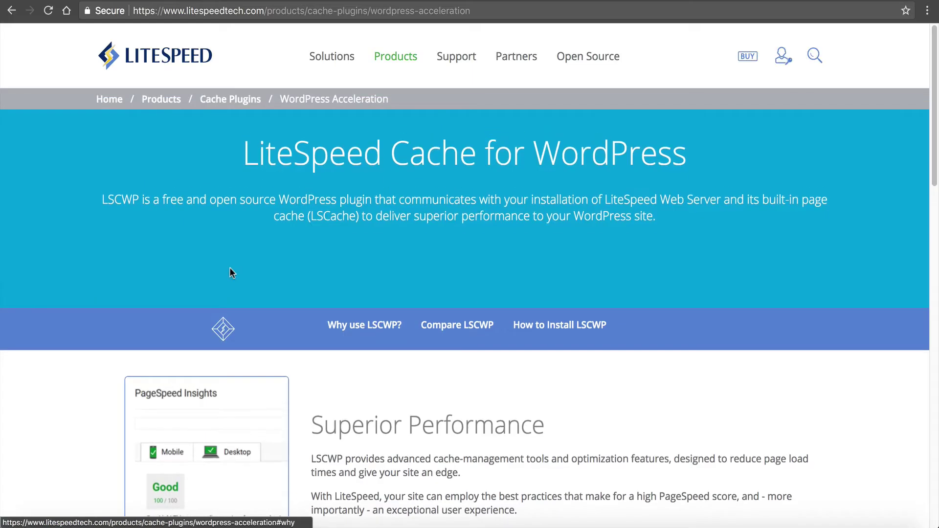
{"action": "scroll", "coordinate": [230, 267], "scroll_direction": "down", "scroll_amount": 4}
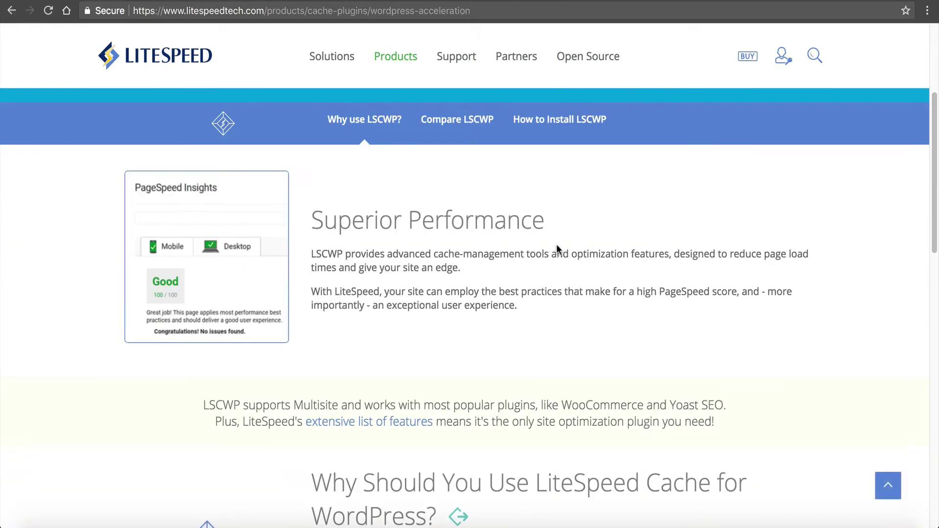
{"action": "scroll", "coordinate": [554, 245], "scroll_direction": "down", "scroll_amount": 5}
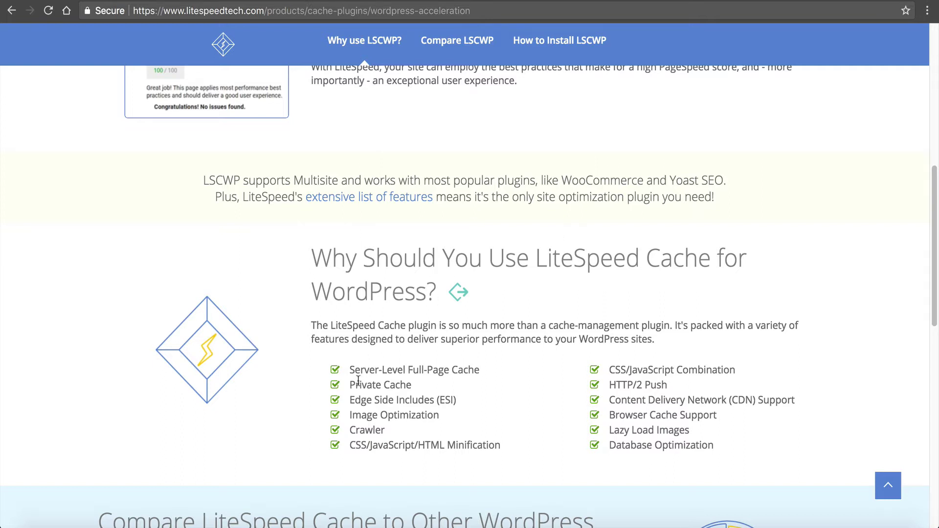
{"action": "left_click_drag", "start_coordinate": [350, 370], "coordinate": [354, 415]}
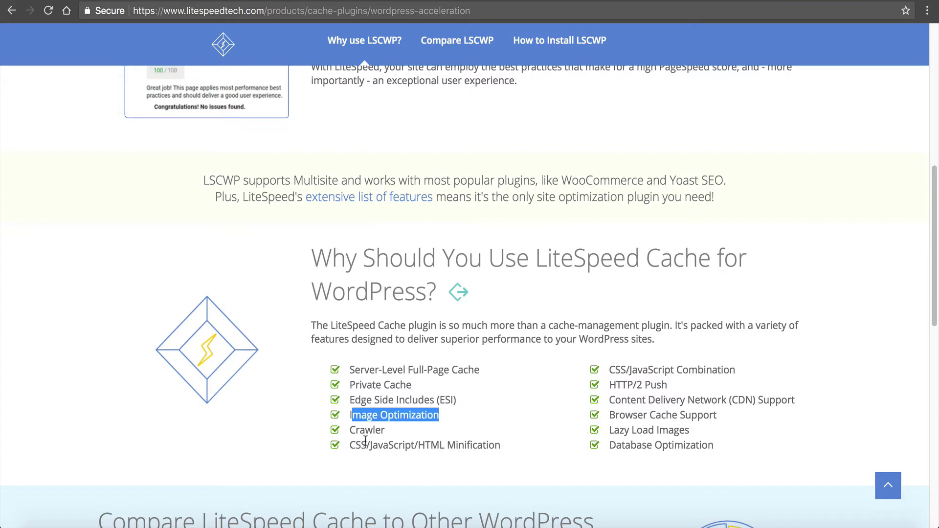
{"action": "left_click_drag", "start_coordinate": [514, 447], "coordinate": [389, 450]}
{"action": "left_click", "coordinate": [632, 371]}
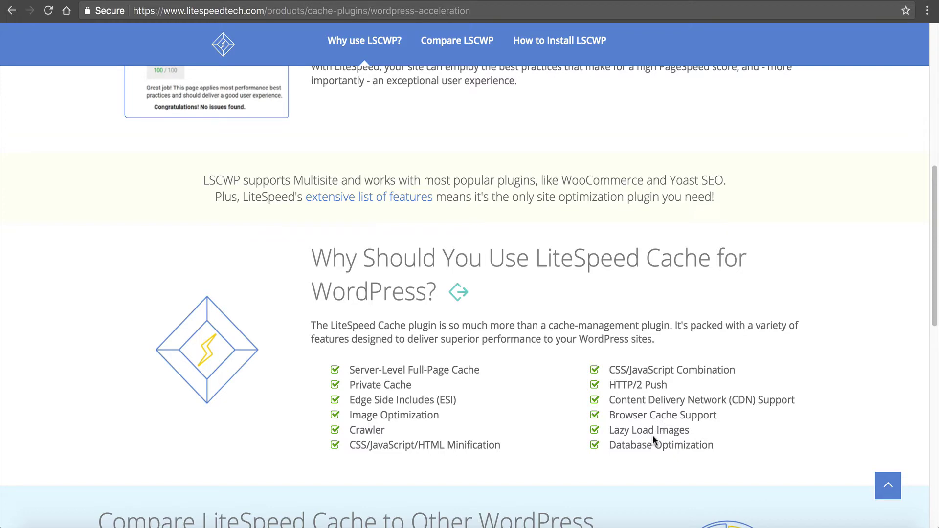
{"action": "scroll", "coordinate": [647, 405], "scroll_direction": "down", "scroll_amount": 7}
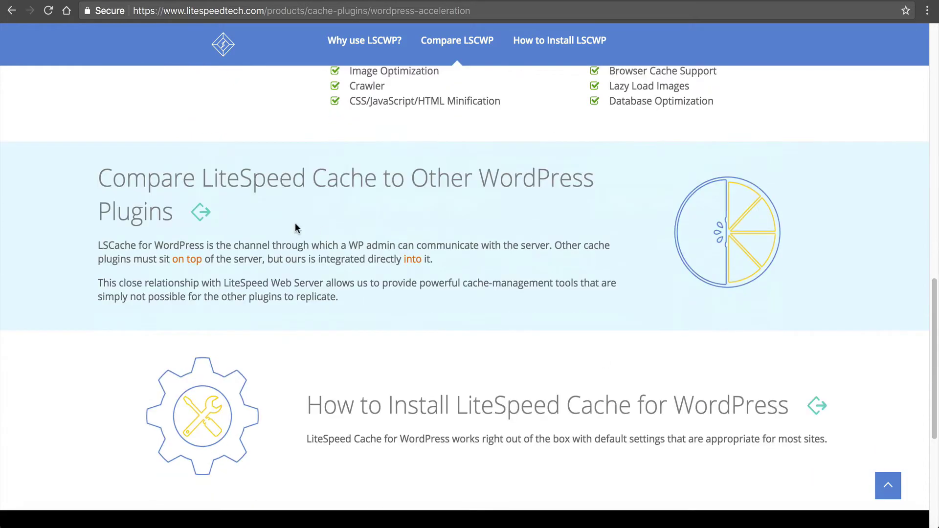
Step: Open the full plugin comparison and review the Feature Comparison table, highlighting W3 Total Cache
{"action": "left_click", "coordinate": [201, 212]}
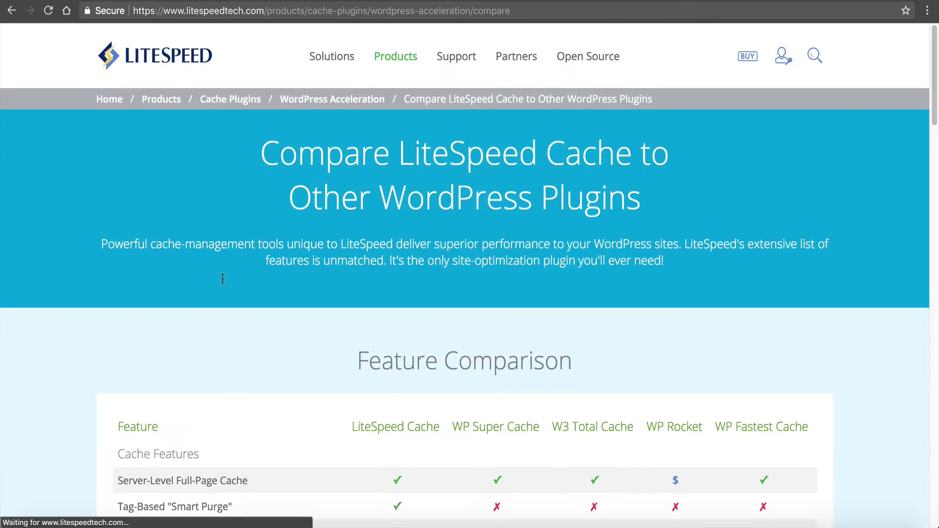
{"action": "scroll", "coordinate": [274, 254], "scroll_direction": "down", "scroll_amount": 3}
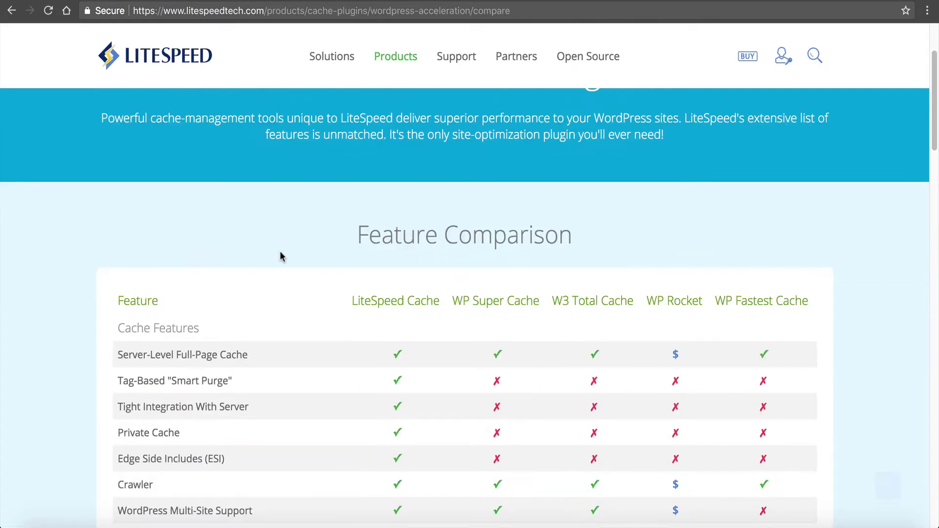
{"action": "scroll", "coordinate": [291, 264], "scroll_direction": "down", "scroll_amount": 5}
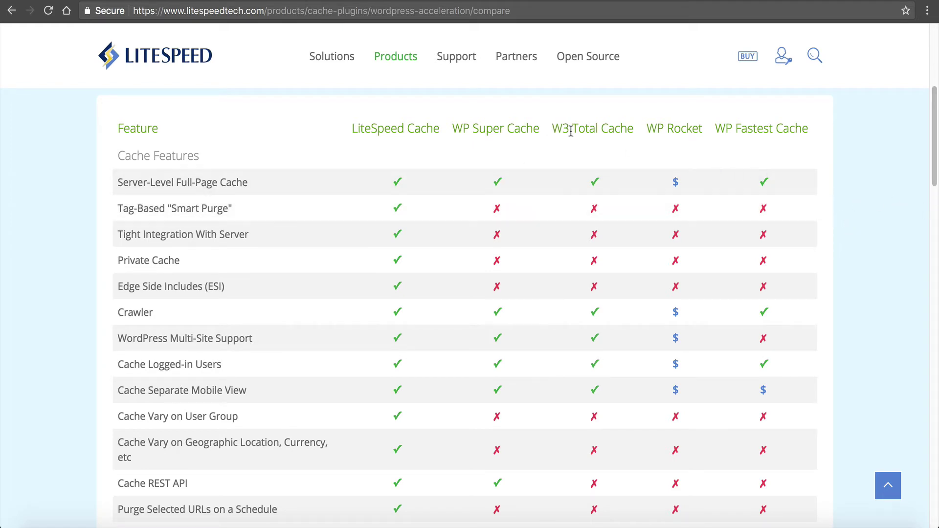
{"action": "left_click_drag", "start_coordinate": [552, 128], "coordinate": [637, 129]}
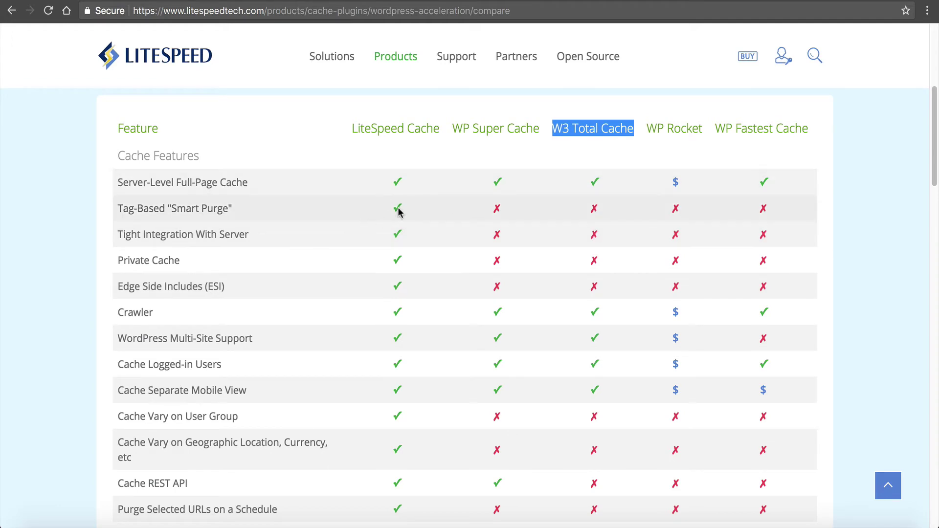
{"action": "scroll", "coordinate": [627, 264], "scroll_direction": "down", "scroll_amount": 4}
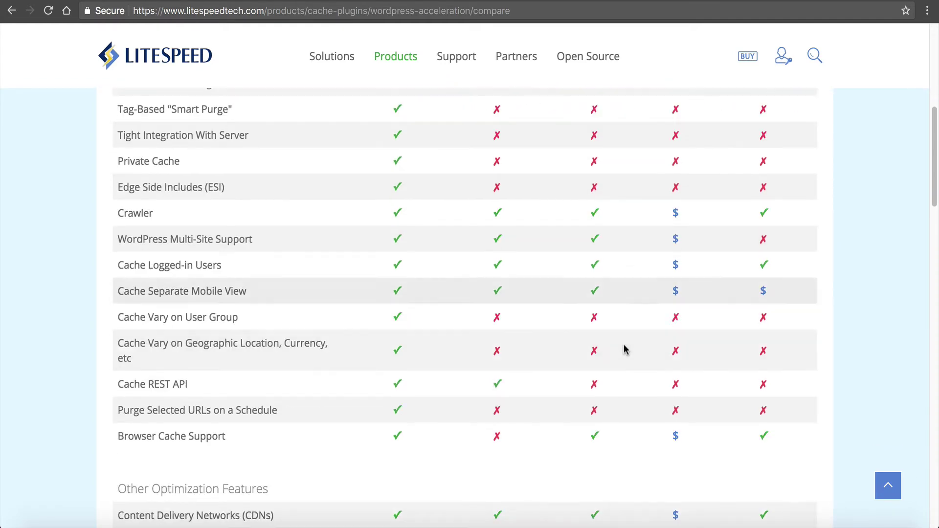
{"action": "scroll", "coordinate": [625, 349], "scroll_direction": "down", "scroll_amount": 12}
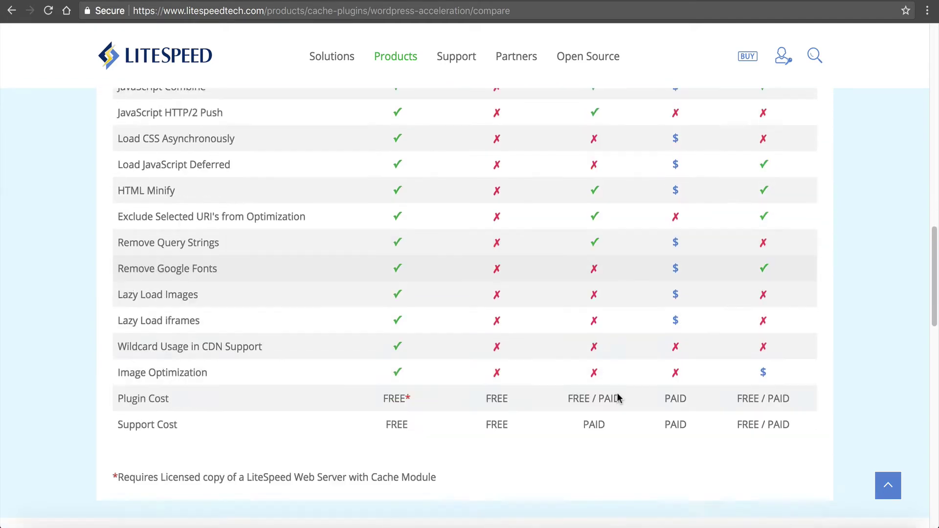
{"action": "scroll", "coordinate": [619, 391], "scroll_direction": "down", "scroll_amount": 3}
{"action": "scroll", "coordinate": [606, 306], "scroll_direction": "up", "scroll_amount": 20}
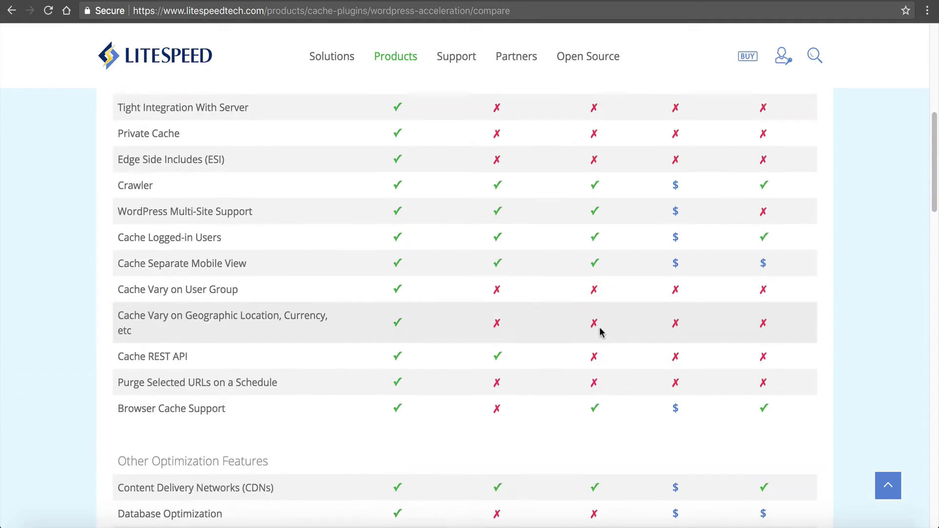
{"action": "scroll", "coordinate": [592, 358], "scroll_direction": "down", "scroll_amount": 3}
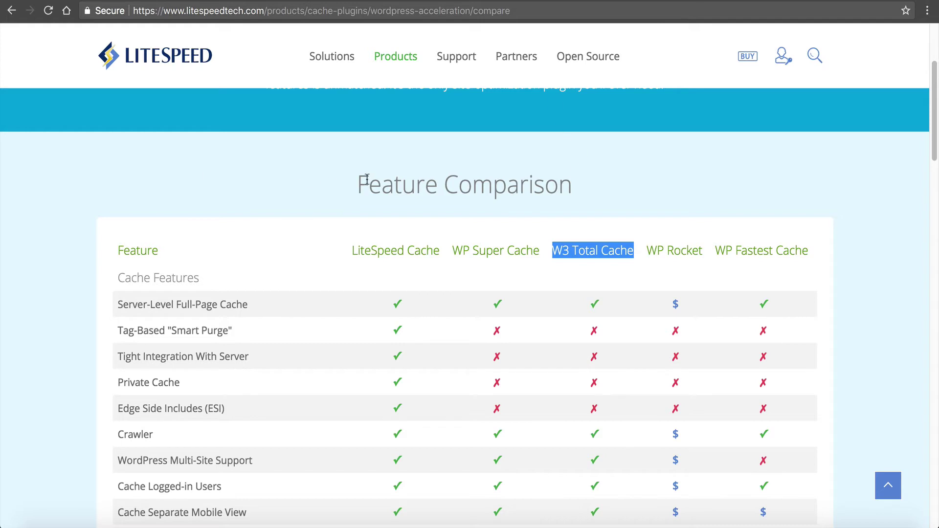
Step: Clear the highlight, finish the table, and switch to the NameHero speed-test article
{"action": "left_click_drag", "start_coordinate": [369, 184], "coordinate": [516, 200]}
{"action": "left_click", "coordinate": [517, 204]}
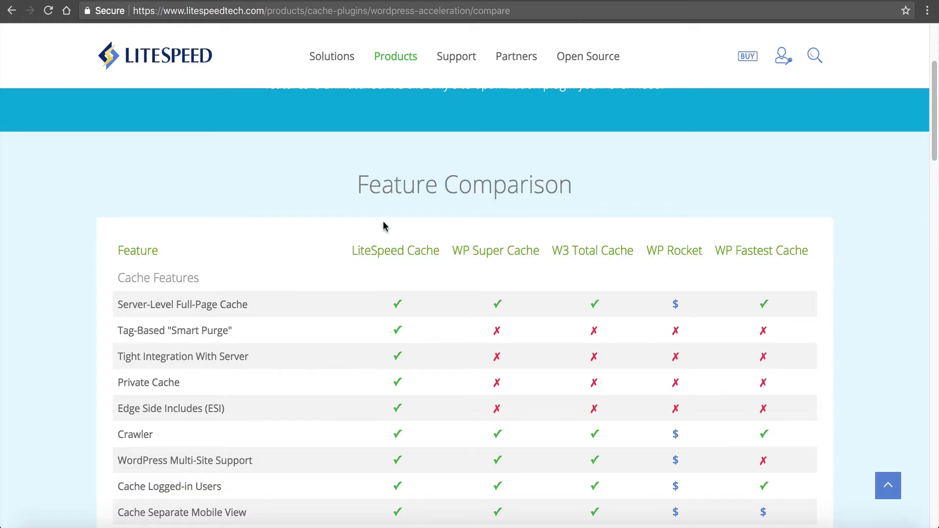
{"action": "scroll", "coordinate": [403, 214], "scroll_direction": "down", "scroll_amount": 3}
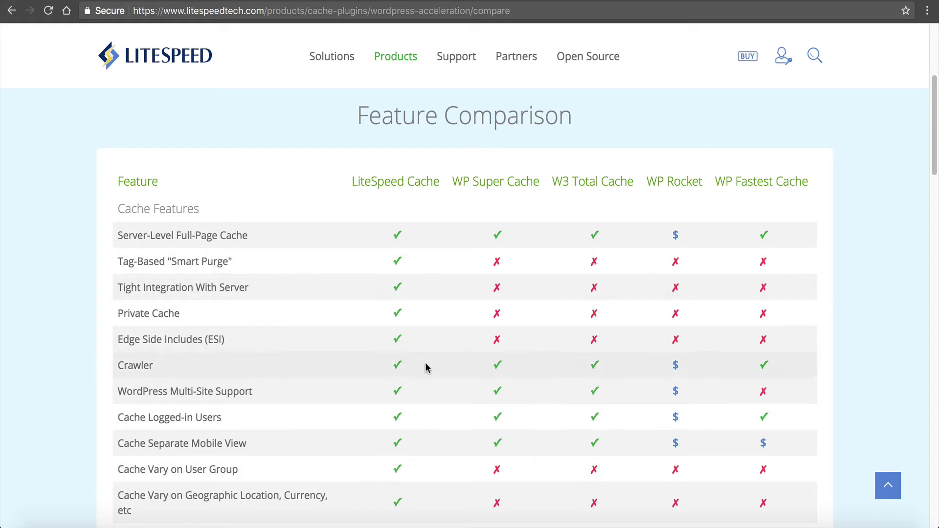
{"action": "left_click", "coordinate": [437, 0]}
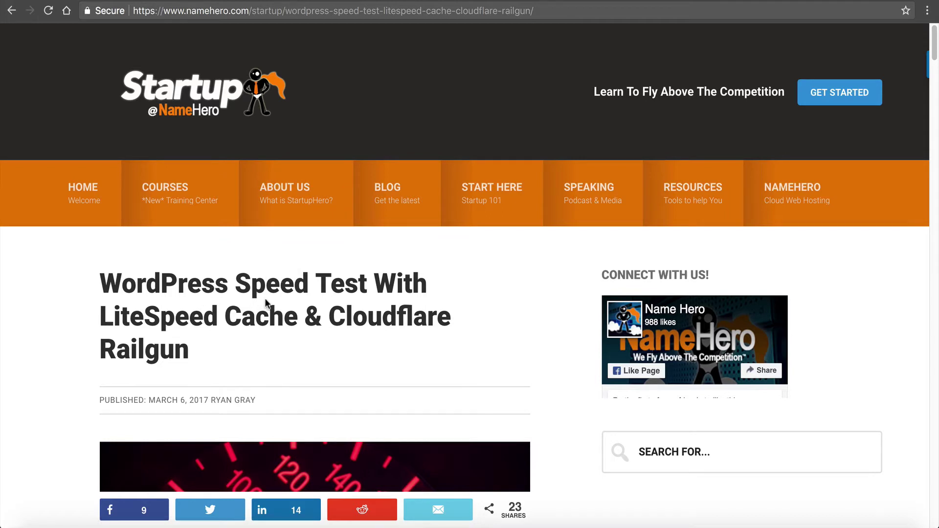
Step: Read down through the NameHero speed-test article, then scroll back toward the top
{"action": "scroll", "coordinate": [266, 300], "scroll_direction": "down", "scroll_amount": 2}
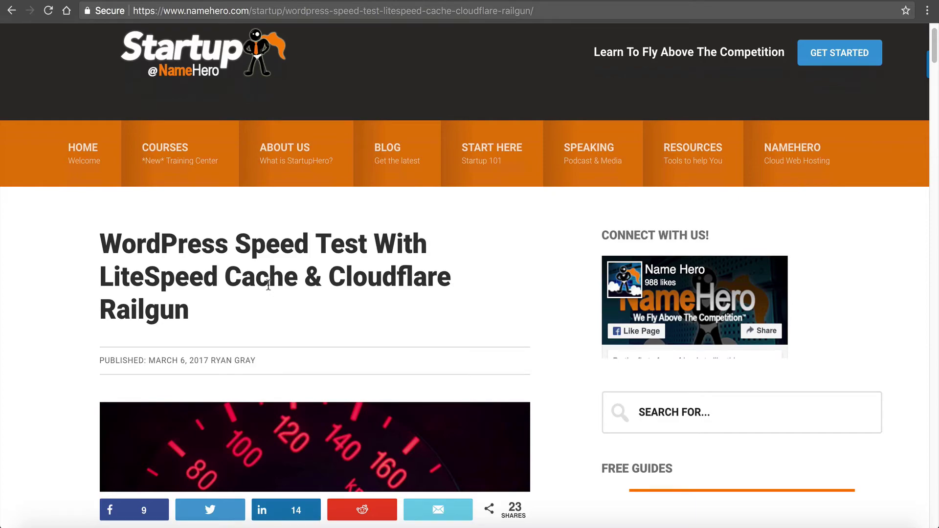
{"action": "scroll", "coordinate": [419, 214], "scroll_direction": "down", "scroll_amount": 10}
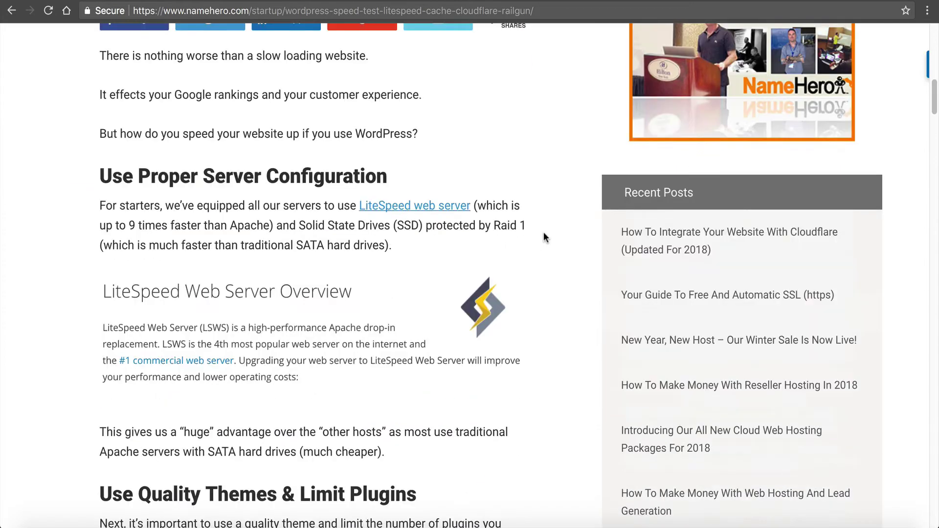
{"action": "scroll", "coordinate": [544, 237], "scroll_direction": "down", "scroll_amount": 20}
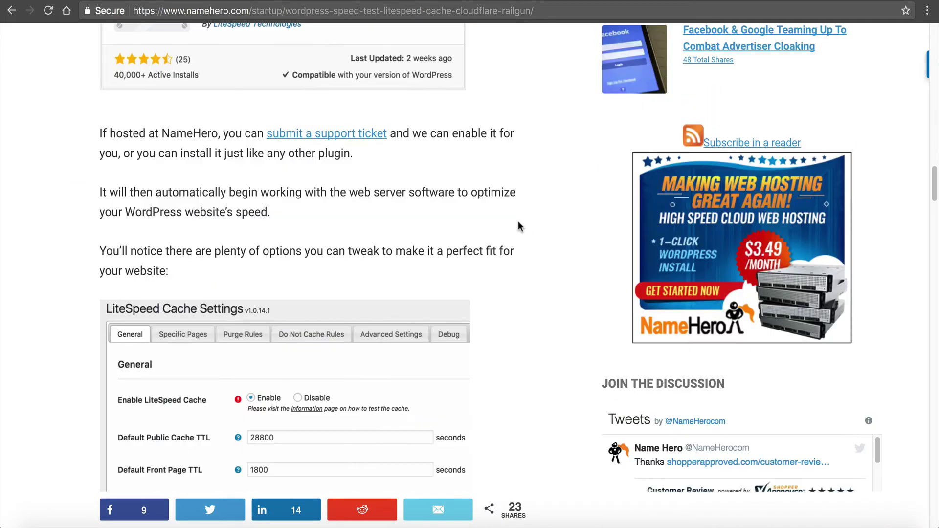
{"action": "scroll", "coordinate": [518, 221], "scroll_direction": "down", "scroll_amount": 20}
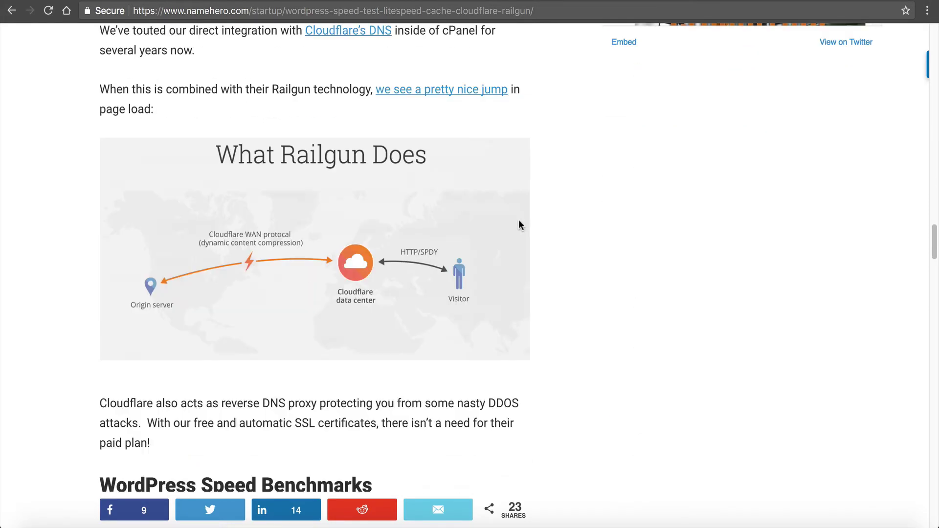
{"action": "scroll", "coordinate": [519, 222], "scroll_direction": "down", "scroll_amount": 10}
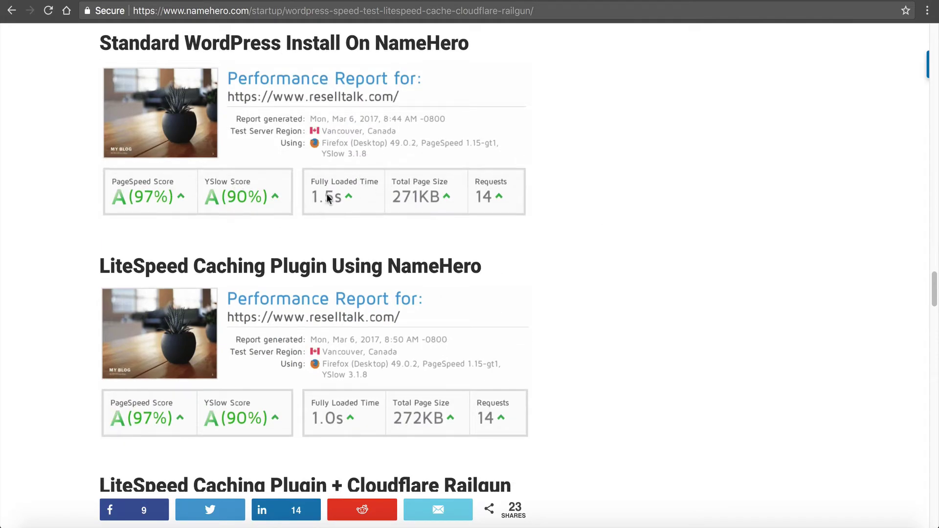
{"action": "scroll", "coordinate": [357, 195], "scroll_direction": "down", "scroll_amount": 1}
{"action": "scroll", "coordinate": [367, 207], "scroll_direction": "down", "scroll_amount": 2}
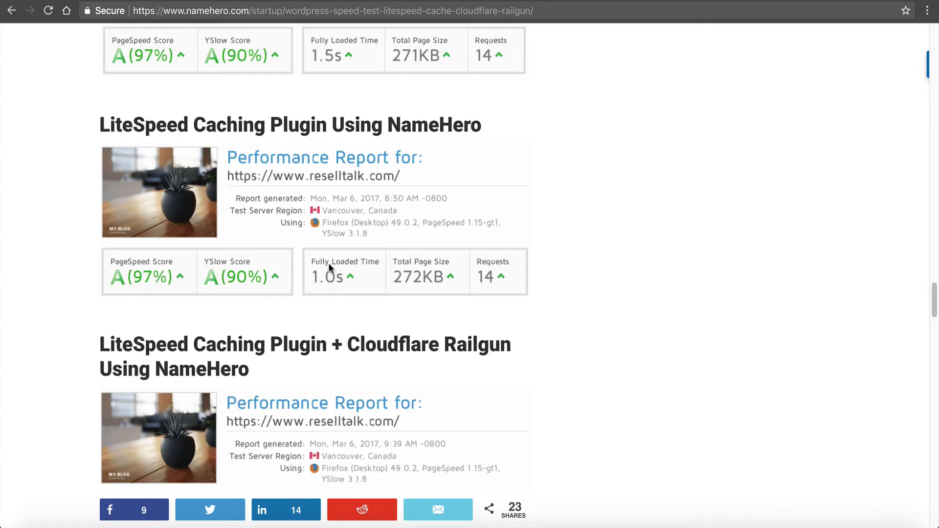
{"action": "scroll", "coordinate": [342, 245], "scroll_direction": "down", "scroll_amount": 3}
{"action": "scroll", "coordinate": [321, 205], "scroll_direction": "down", "scroll_amount": 2}
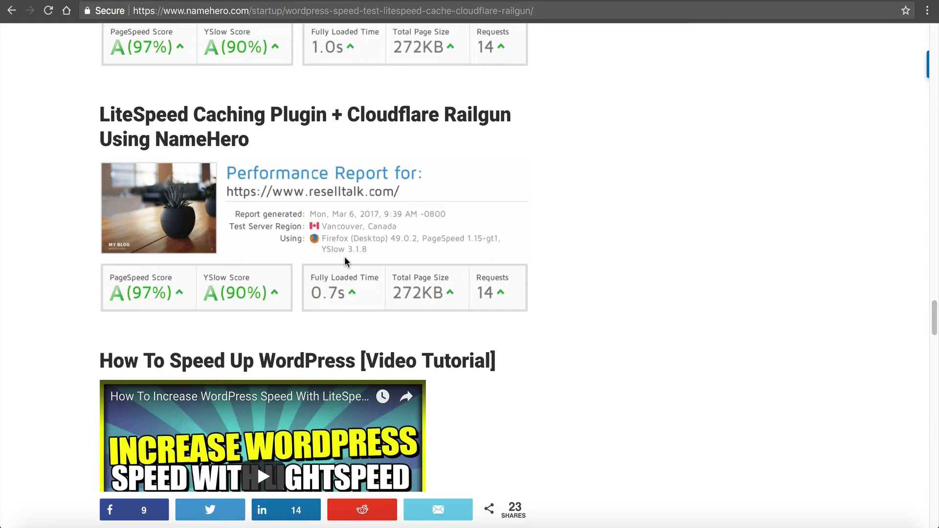
{"action": "scroll", "coordinate": [439, 183], "scroll_direction": "up", "scroll_amount": 5}
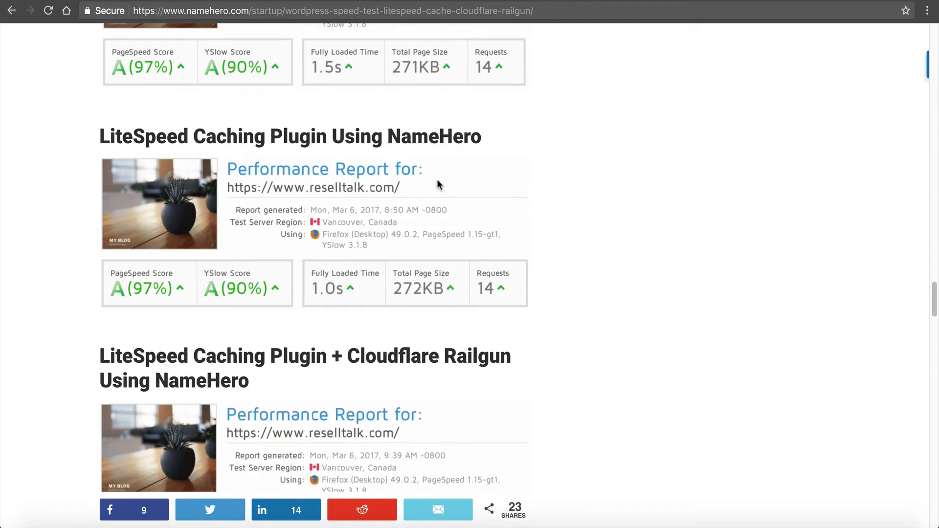
{"action": "scroll", "coordinate": [436, 179], "scroll_direction": "up", "scroll_amount": 20}
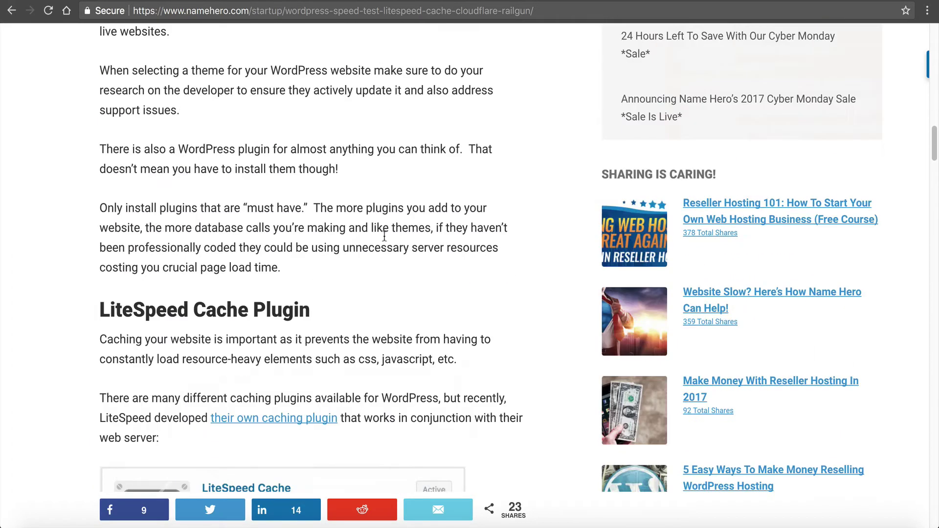
{"action": "scroll", "coordinate": [384, 239], "scroll_direction": "up", "scroll_amount": 20}
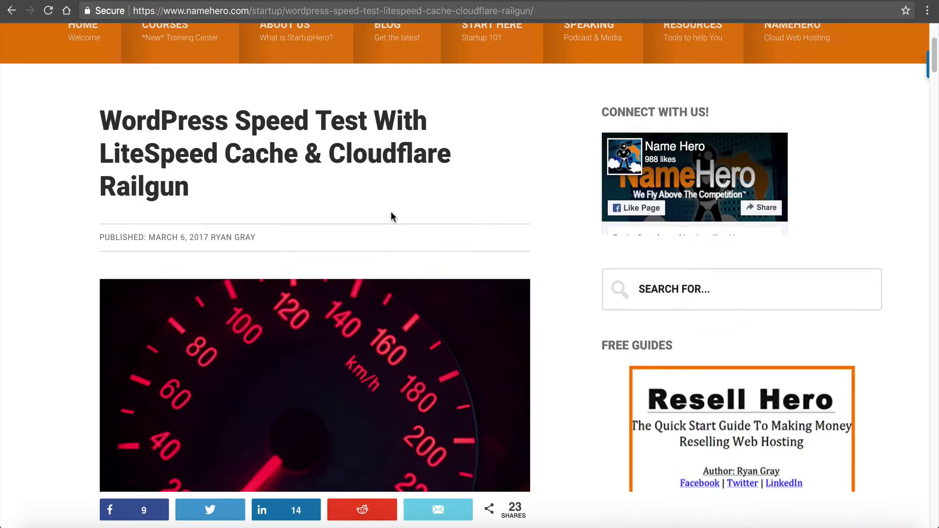
{"action": "scroll", "coordinate": [390, 216], "scroll_direction": "up", "scroll_amount": 4}
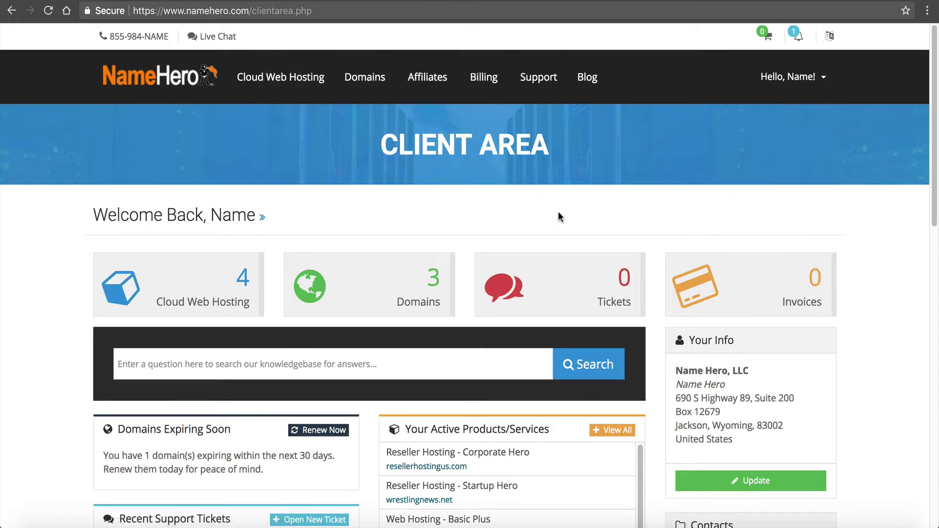
Step: Log into cPanel for the Corporate Hero plan of resellerhostingus.com and open Softaculous's WordPress installer
{"action": "left_click", "coordinate": [220, 268]}
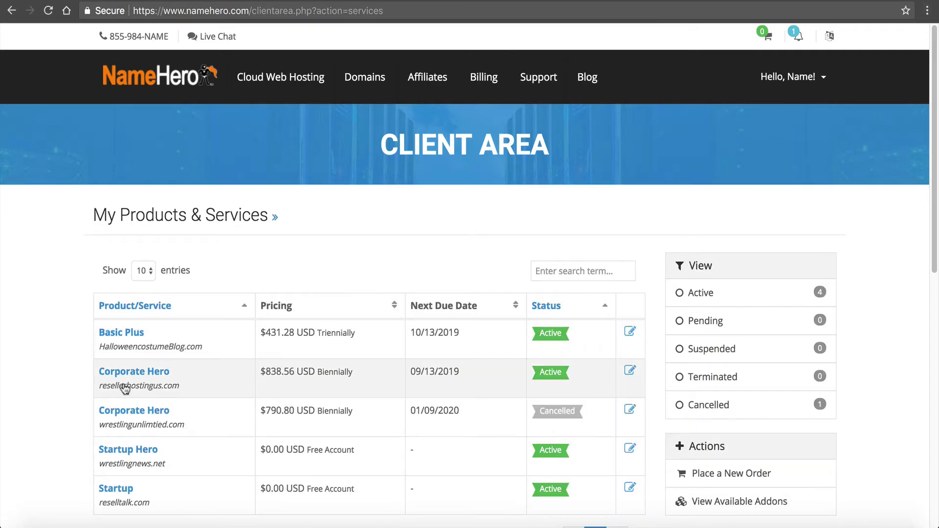
{"action": "left_click", "coordinate": [159, 374]}
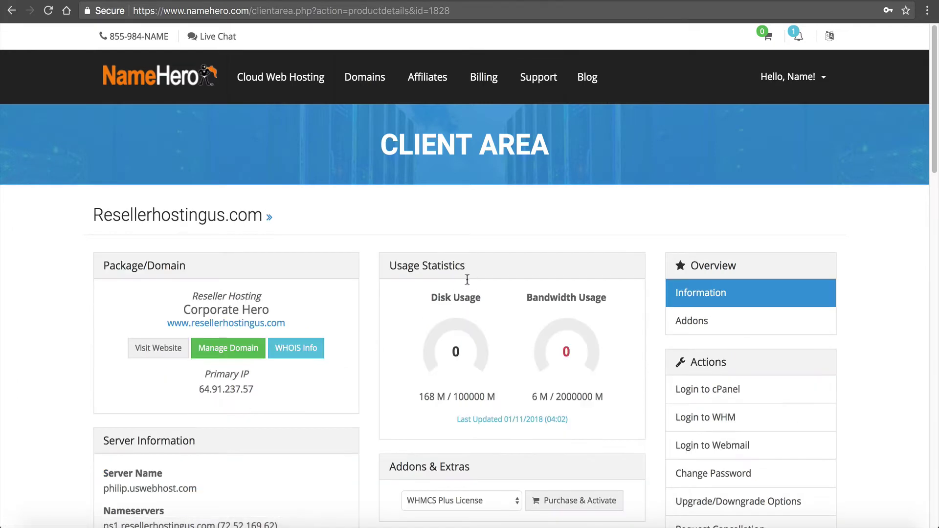
{"action": "left_click", "coordinate": [692, 391]}
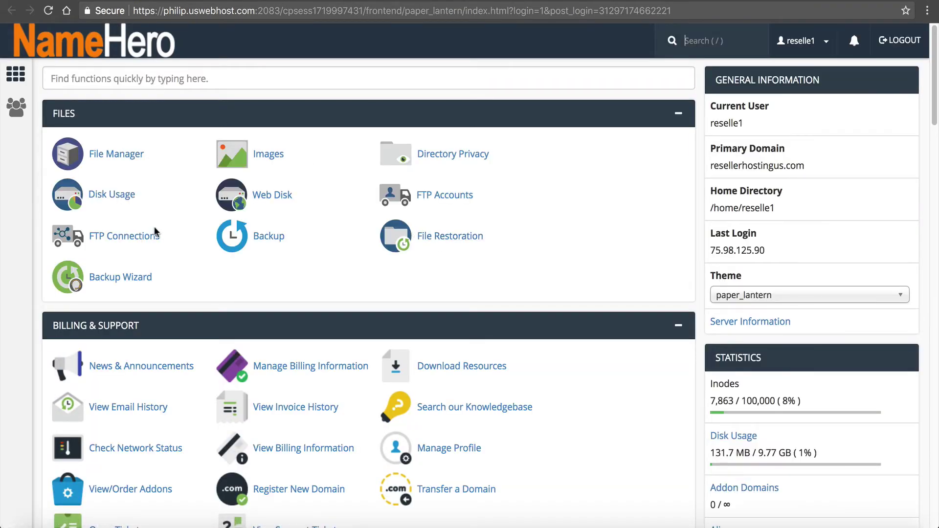
{"action": "scroll", "coordinate": [155, 243], "scroll_direction": "down", "scroll_amount": 9}
{"action": "scroll", "coordinate": [167, 264], "scroll_direction": "down", "scroll_amount": 20}
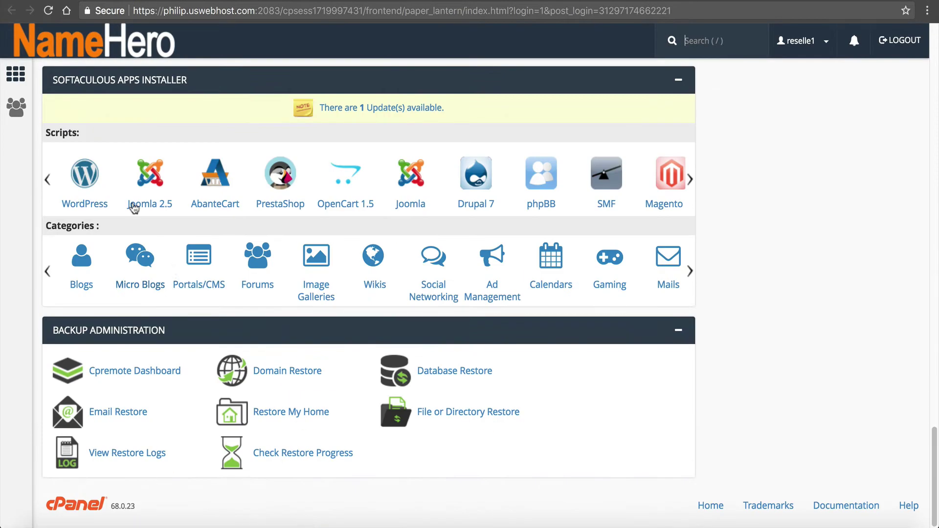
{"action": "left_click", "coordinate": [91, 206]}
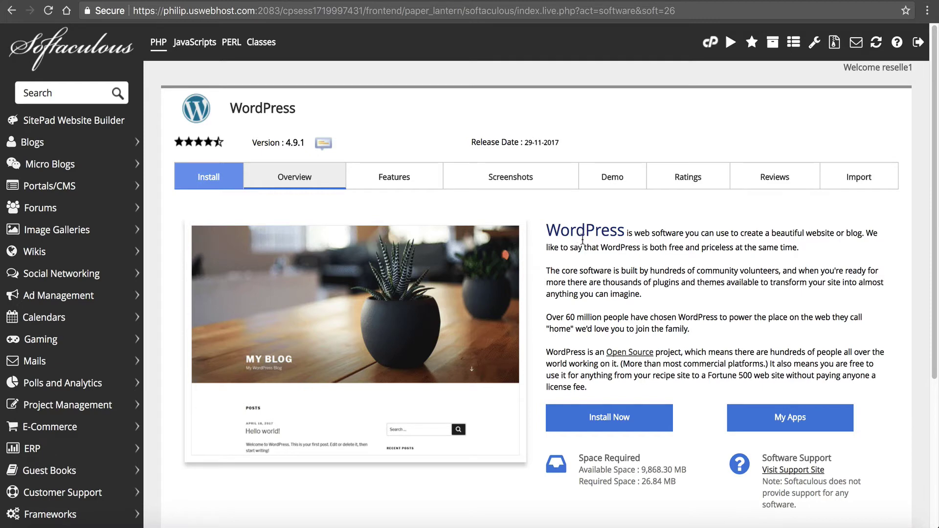
{"action": "left_click", "coordinate": [594, 412]}
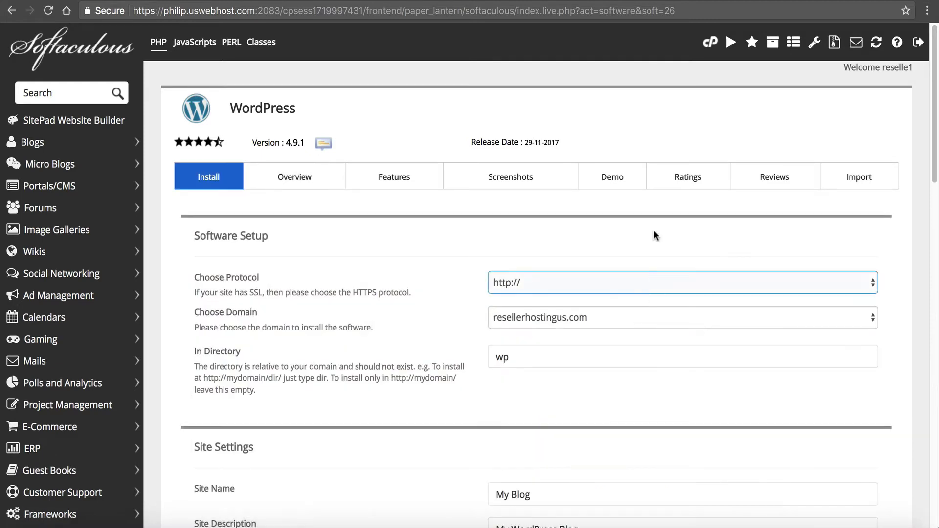
{"action": "left_click", "coordinate": [554, 283]}
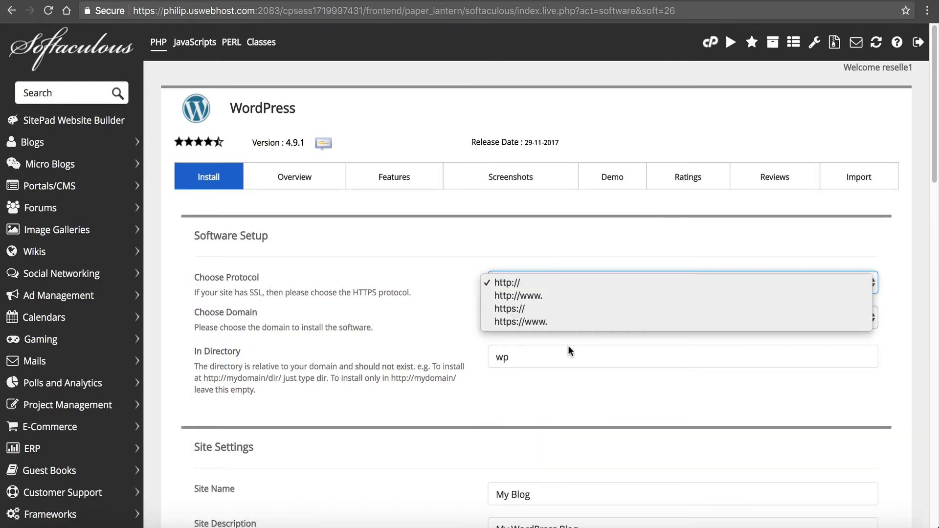
{"action": "left_click", "coordinate": [568, 323]}
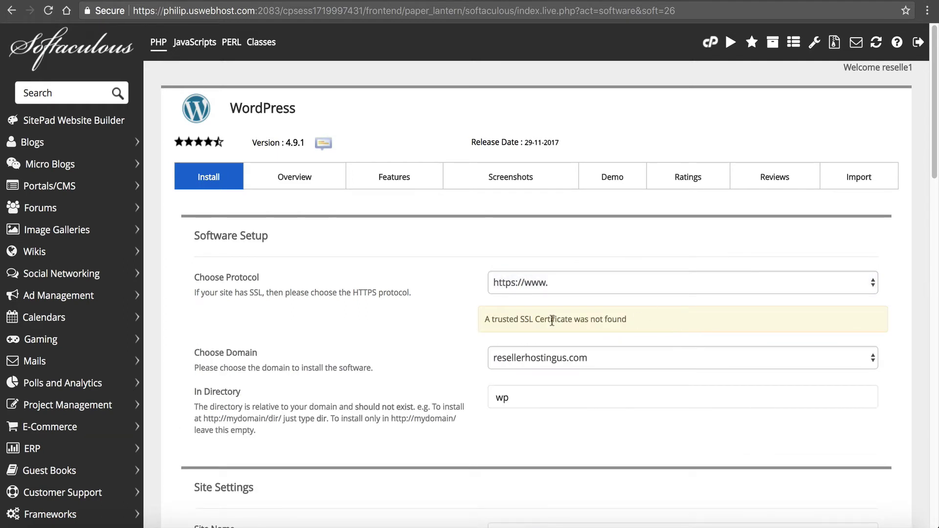
{"action": "mouse_move", "coordinate": [484, 319]}
{"action": "left_mouse_down"}
{"action": "mouse_move", "coordinate": [662, 306]}
{"action": "mouse_move", "coordinate": [665, 322]}
{"action": "mouse_move", "coordinate": [478, 321]}
{"action": "left_mouse_up"}
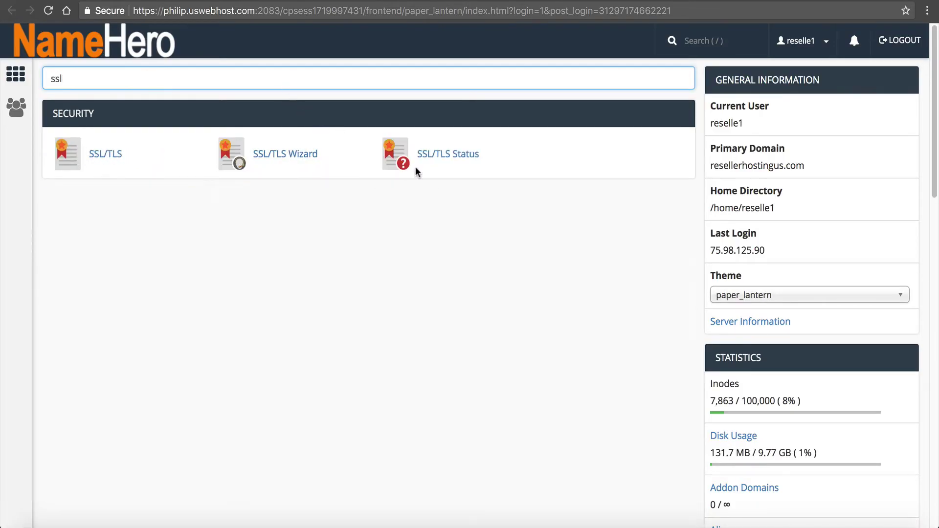
Step: Check SSL/TLS Status to confirm resellerhostingus.com has a validated AutoSSL certificate
{"action": "left_click", "coordinate": [420, 160]}
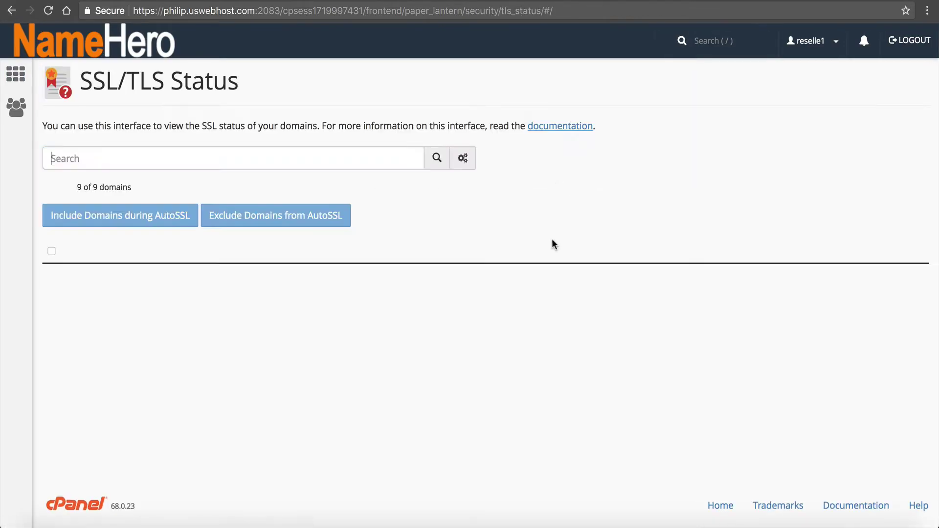
{"action": "scroll", "coordinate": [247, 260], "scroll_direction": "down", "scroll_amount": 2}
{"action": "scroll", "coordinate": [114, 294], "scroll_direction": "down", "scroll_amount": 3}
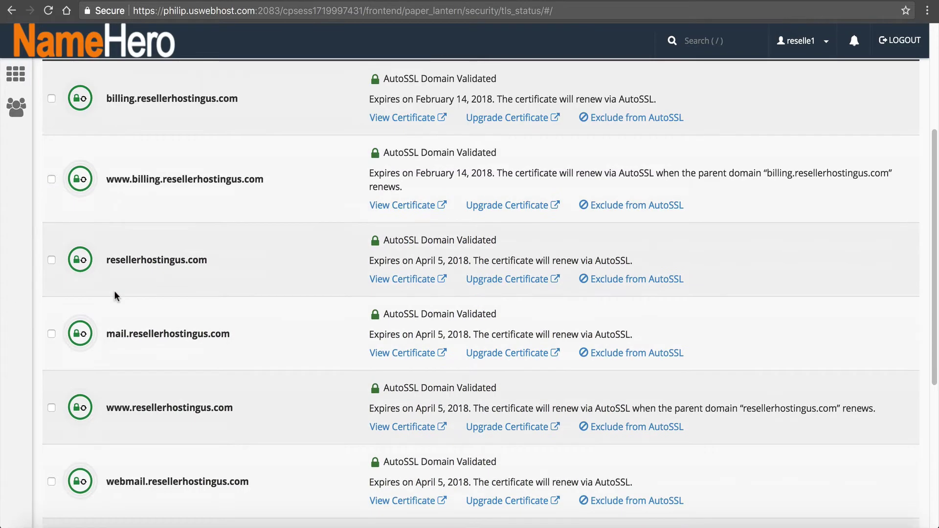
{"action": "scroll", "coordinate": [113, 290], "scroll_direction": "down", "scroll_amount": 5}
{"action": "scroll", "coordinate": [120, 243], "scroll_direction": "up", "scroll_amount": 3}
{"action": "scroll", "coordinate": [109, 290], "scroll_direction": "up", "scroll_amount": 5}
{"action": "scroll", "coordinate": [121, 277], "scroll_direction": "down", "scroll_amount": 4}
{"action": "scroll", "coordinate": [121, 280], "scroll_direction": "up", "scroll_amount": 5}
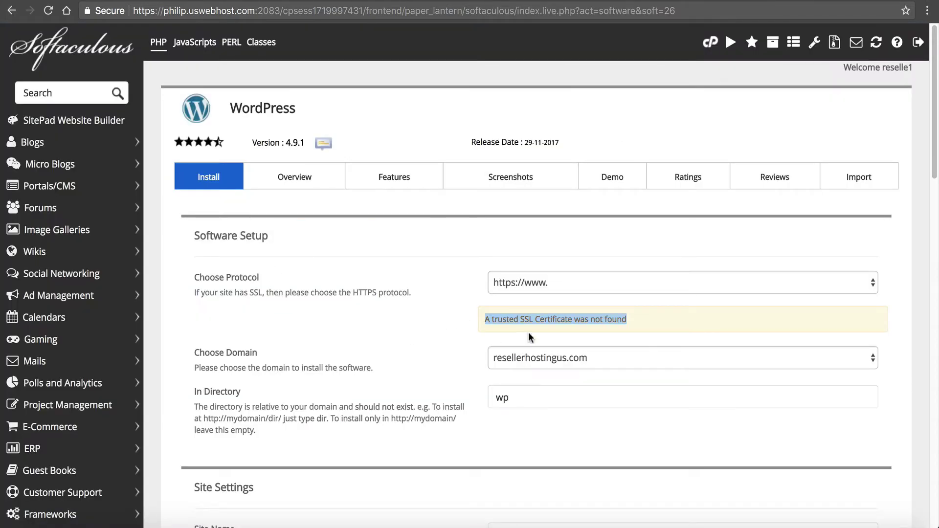
Step: Back on the Softaculous install form, re-examine the SSL certificate not found warning
{"action": "left_click", "coordinate": [641, 323]}
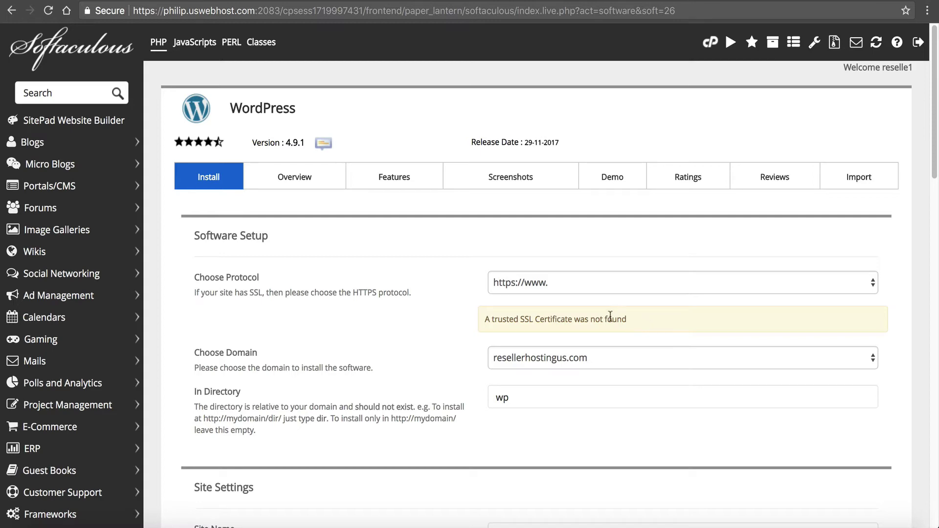
{"action": "left_click_drag", "start_coordinate": [627, 319], "coordinate": [525, 319]}
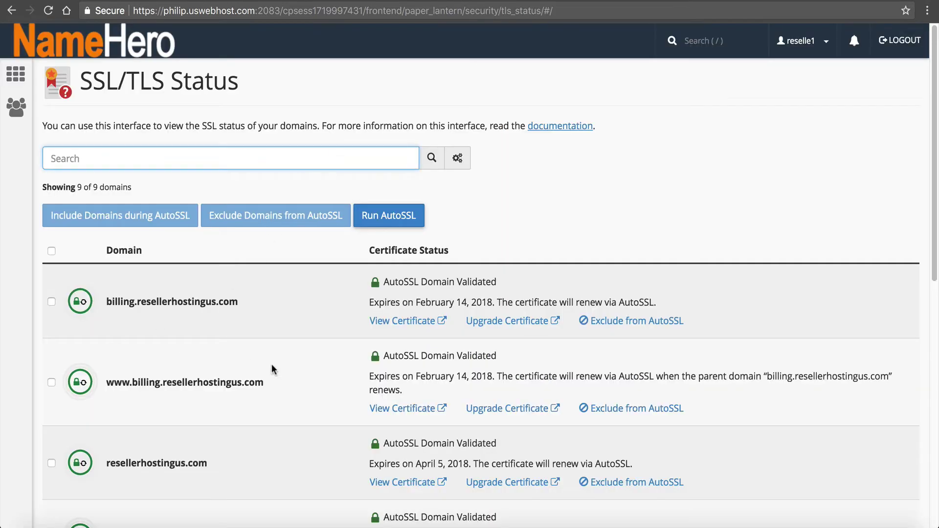
{"action": "scroll", "coordinate": [269, 366], "scroll_direction": "down", "scroll_amount": 2}
{"action": "left_click_drag", "start_coordinate": [222, 366], "coordinate": [158, 366]}
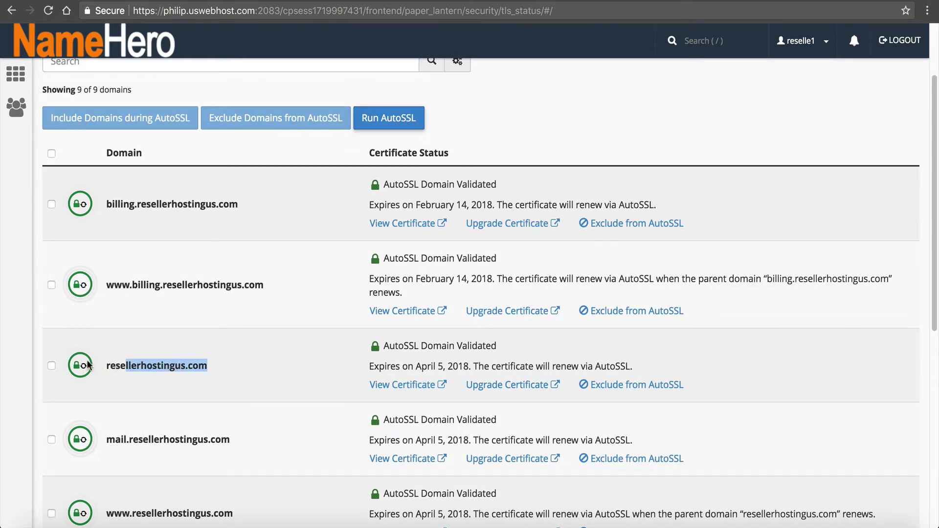
{"action": "mouse_move", "coordinate": [85, 363]}
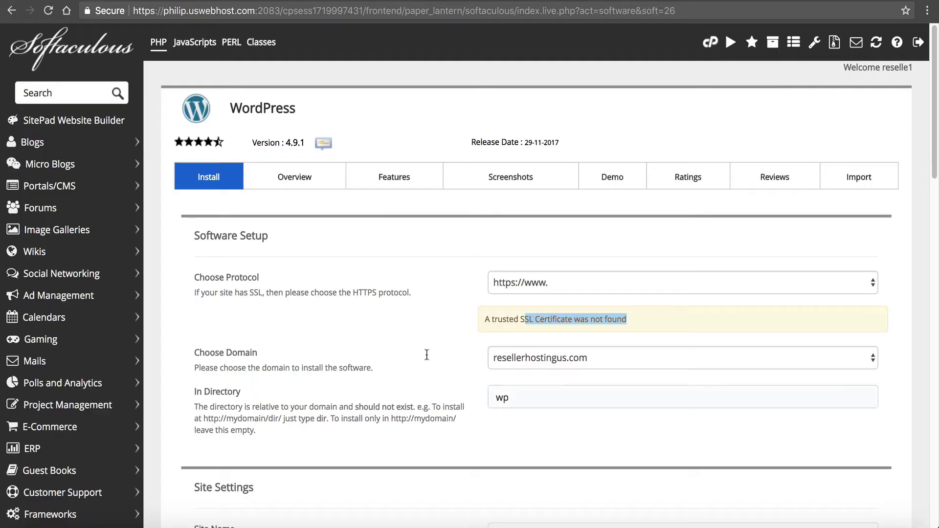
Step: Keep resellerhostingus.com as the domain and delete 'wp' from the In Directory field
{"action": "scroll", "coordinate": [541, 371], "scroll_direction": "down", "scroll_amount": 1}
{"action": "left_click", "coordinate": [542, 335]}
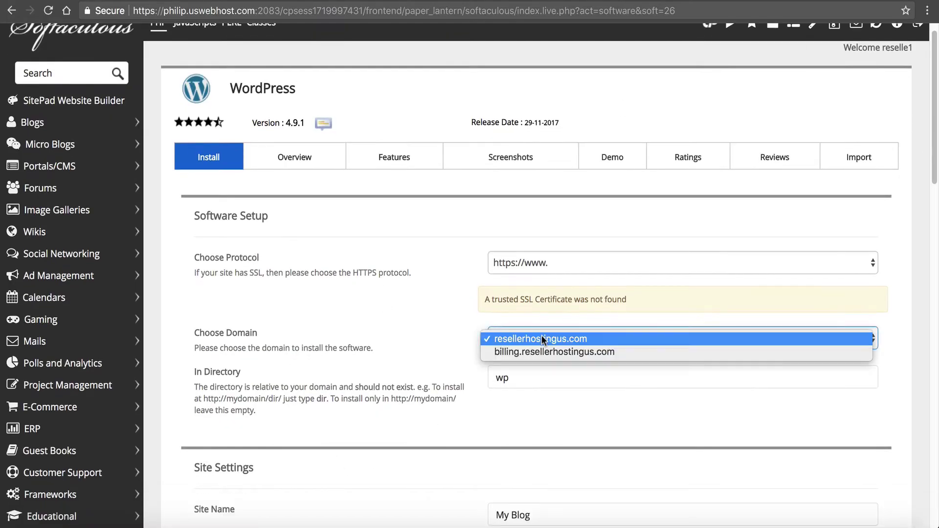
{"action": "left_click", "coordinate": [475, 339]}
{"action": "left_click", "coordinate": [514, 379]}
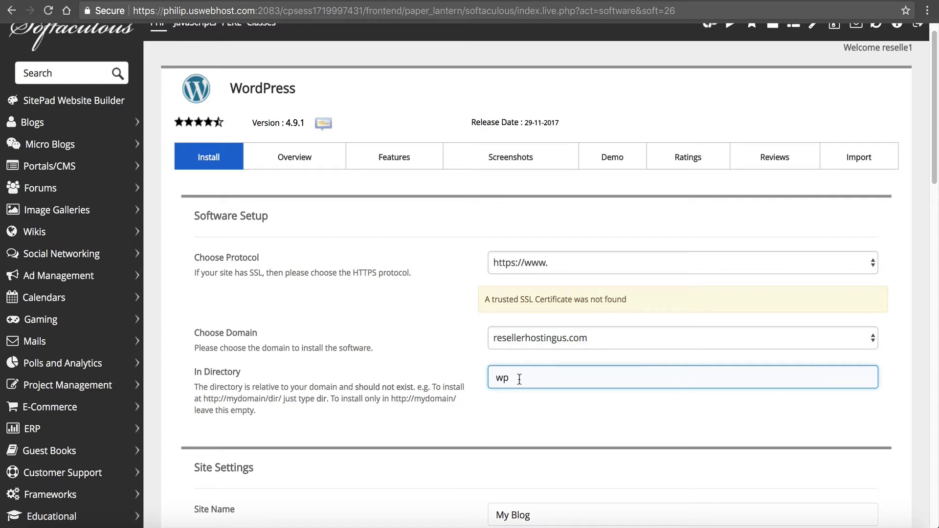
{"action": "key", "text": "ctrl+a"}
{"action": "left_click_drag", "start_coordinate": [558, 376], "coordinate": [496, 376]}
{"action": "key", "text": "BackSpace"}
{"action": "left_click", "coordinate": [800, 430]}
{"action": "left_click", "coordinate": [663, 374]}
{"action": "left_click", "coordinate": [698, 404]}
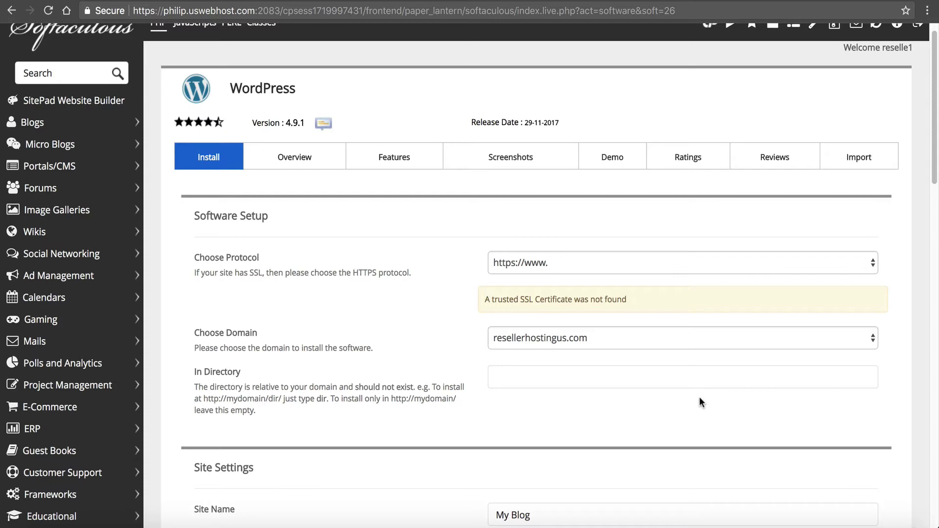
Step: Review the site name and description, then set the admin username to 'resell'
{"action": "scroll", "coordinate": [395, 356], "scroll_direction": "down", "scroll_amount": 5}
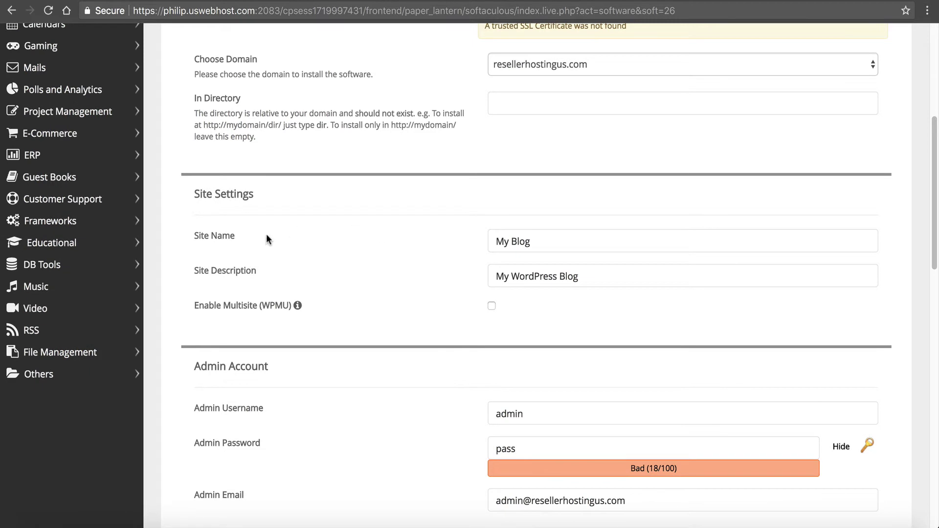
{"action": "left_click", "coordinate": [539, 241]}
{"action": "left_click", "coordinate": [557, 277]}
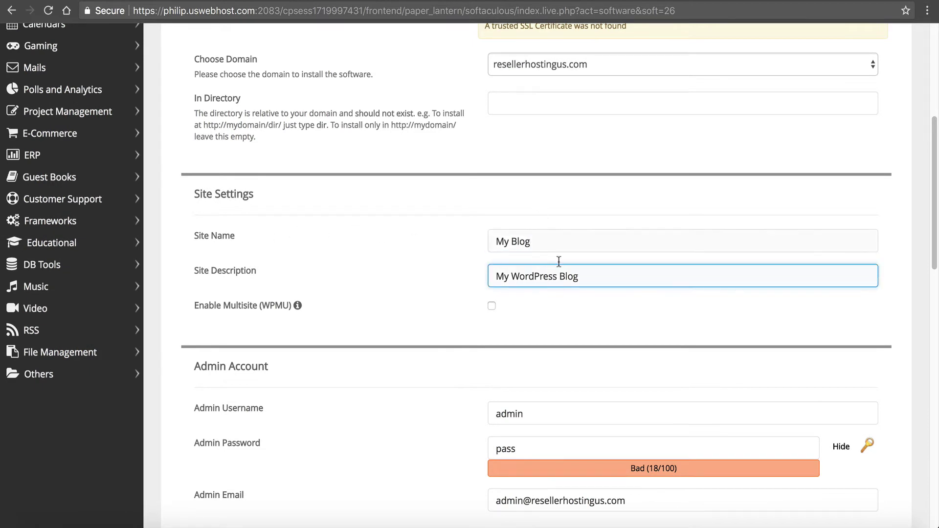
{"action": "scroll", "coordinate": [543, 230], "scroll_direction": "down", "scroll_amount": 1}
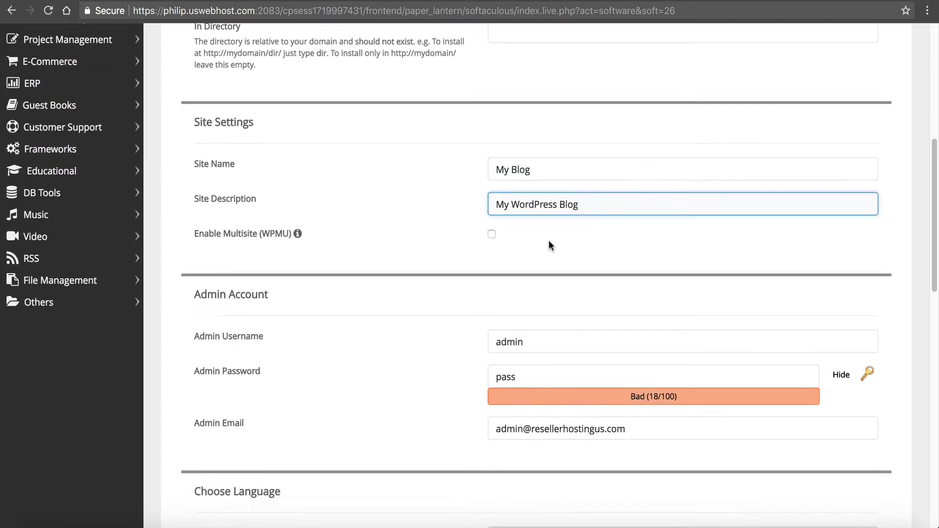
{"action": "scroll", "coordinate": [552, 241], "scroll_direction": "down", "scroll_amount": 2}
{"action": "scroll", "coordinate": [549, 222], "scroll_direction": "up", "scroll_amount": 1}
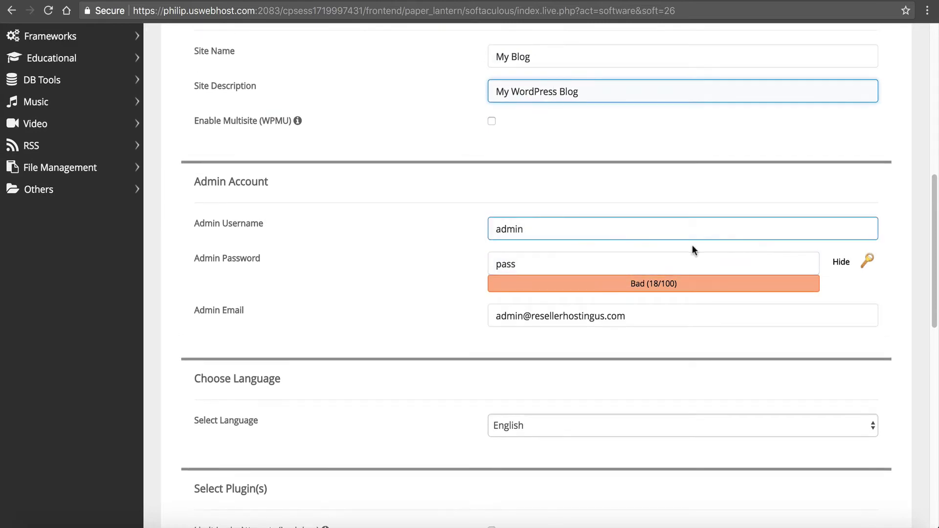
{"action": "double_click", "coordinate": [598, 228]}
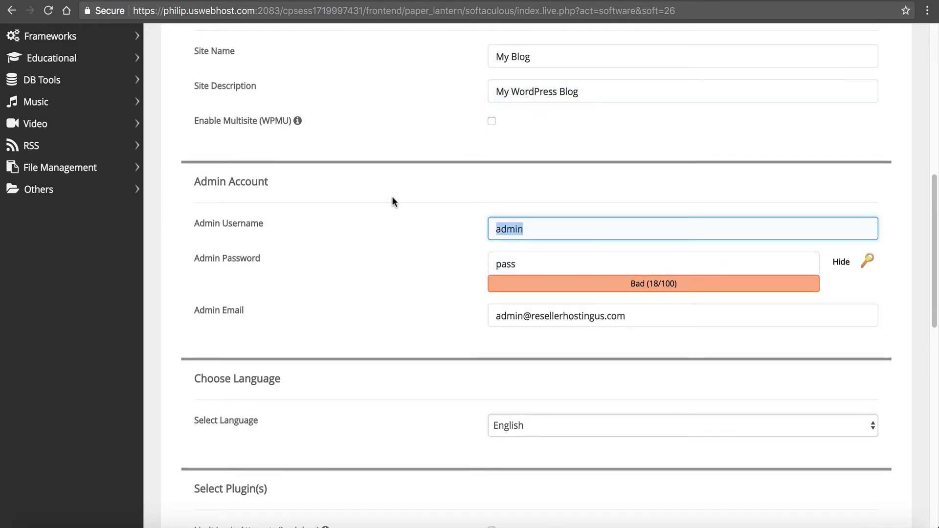
{"action": "type", "text": "resell1"}
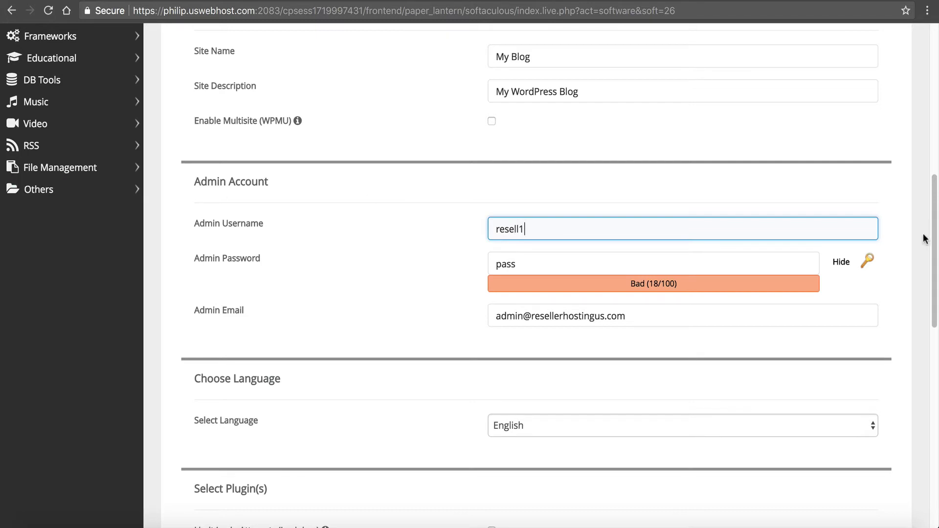
Step: Generate a strong admin password and copy it to the clipboard
{"action": "left_click", "coordinate": [868, 260]}
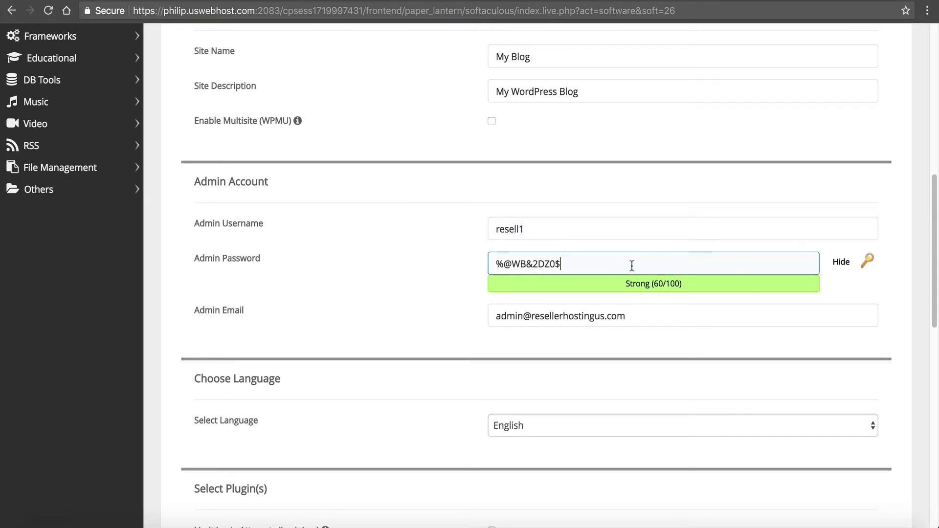
{"action": "left_click_drag", "start_coordinate": [625, 266], "coordinate": [465, 255]}
{"action": "right_click", "coordinate": [531, 260]}
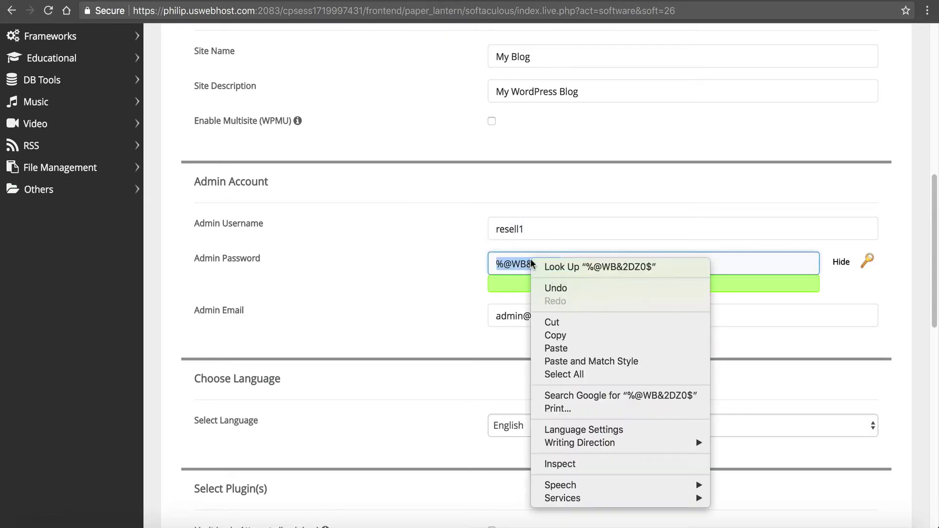
{"action": "left_click", "coordinate": [571, 337]}
{"action": "left_click", "coordinate": [491, 230]}
{"action": "left_click", "coordinate": [479, 244]}
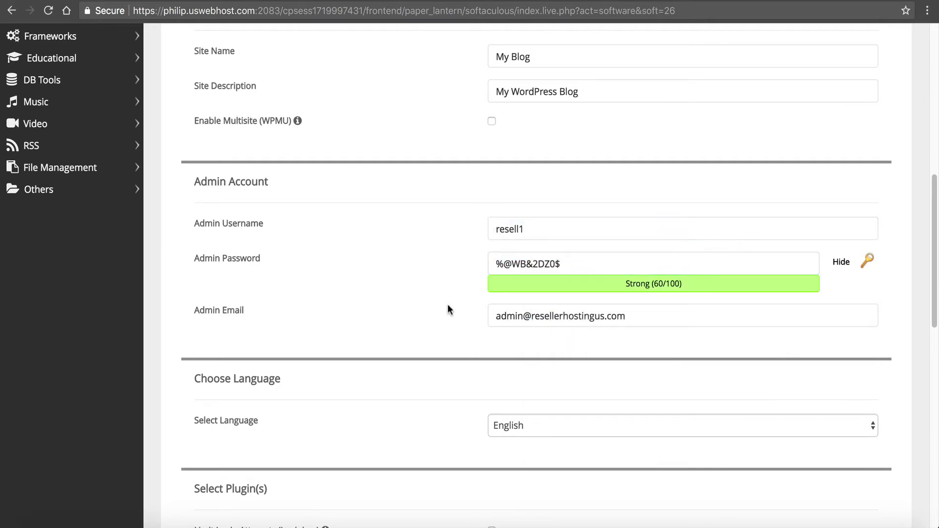
{"action": "left_click", "coordinate": [741, 232]}
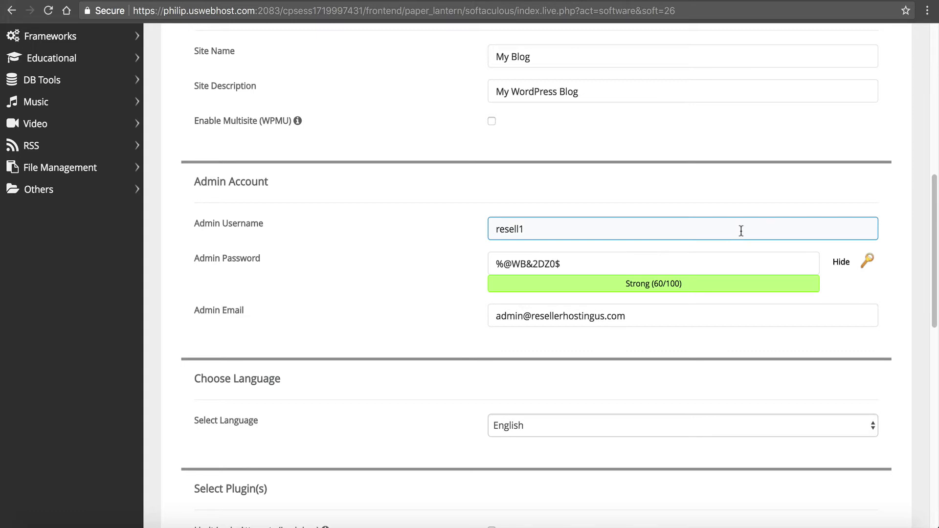
{"action": "left_click", "coordinate": [732, 153]}
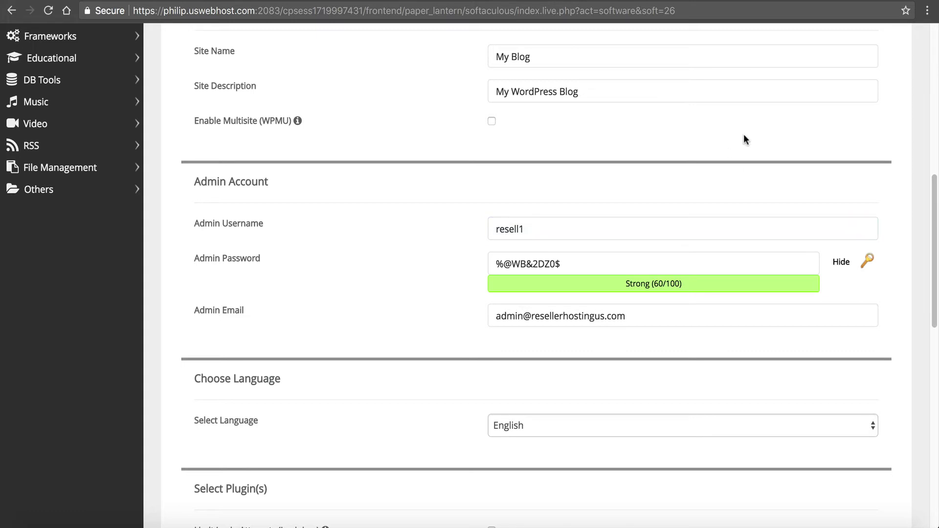
{"action": "scroll", "coordinate": [459, 226], "scroll_direction": "down", "scroll_amount": 1}
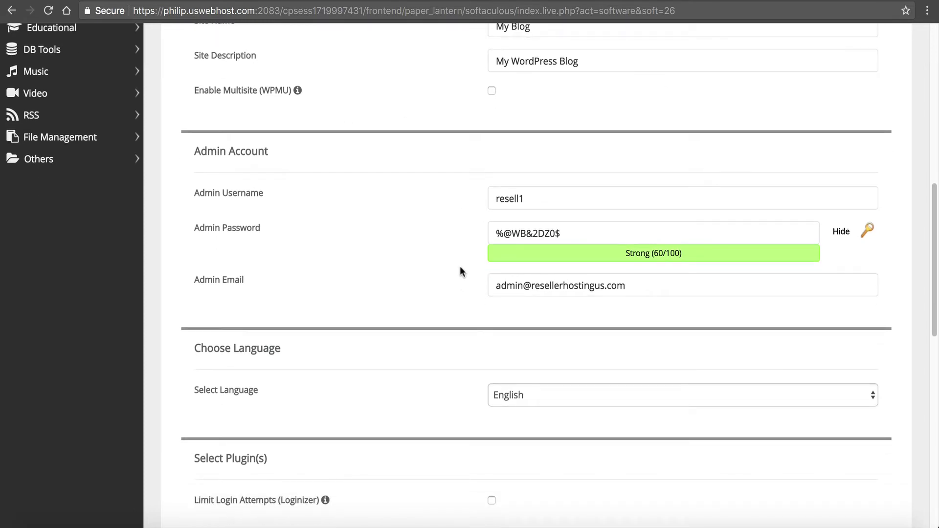
{"action": "scroll", "coordinate": [508, 274], "scroll_direction": "down", "scroll_amount": 1}
{"action": "scroll", "coordinate": [509, 255], "scroll_direction": "down", "scroll_amount": 1}
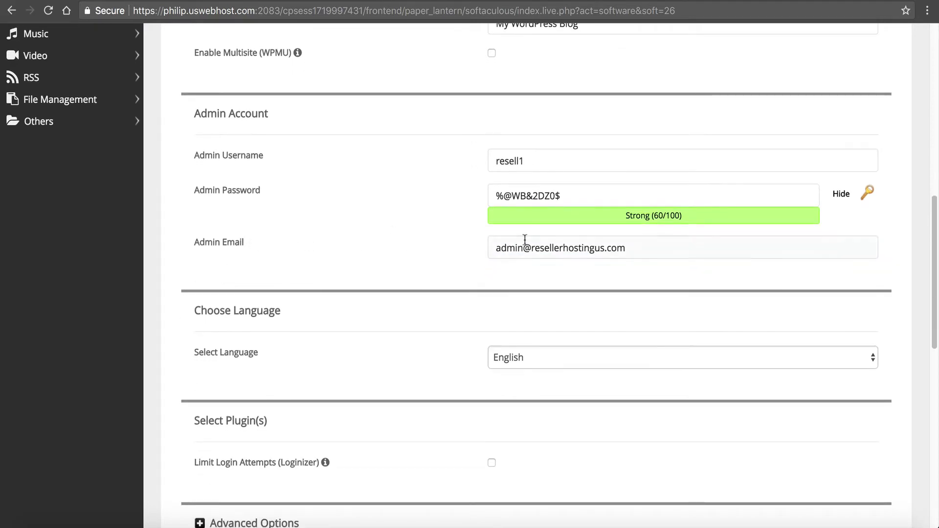
Step: Re-check the admin email and generated admin password fields
{"action": "left_click", "coordinate": [526, 239]}
{"action": "left_click", "coordinate": [507, 230]}
{"action": "left_click", "coordinate": [647, 246]}
{"action": "left_click", "coordinate": [591, 197]}
{"action": "left_click_drag", "start_coordinate": [591, 197], "coordinate": [463, 197]}
{"action": "left_click", "coordinate": [627, 247]}
Step: Review Advanced Options (database wp83, prefix wpbs_, no automated backups) and collapse them again
{"action": "scroll", "coordinate": [620, 261], "scroll_direction": "down", "scroll_amount": 3}
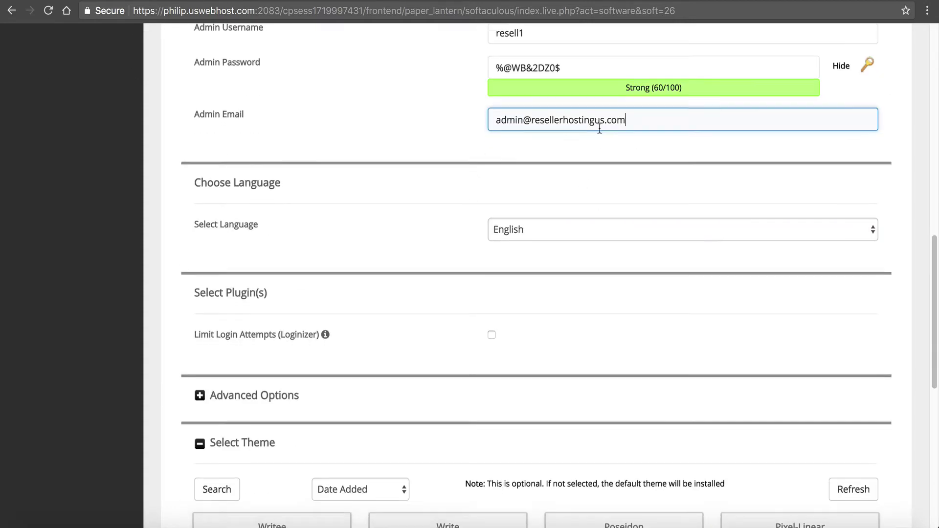
{"action": "scroll", "coordinate": [575, 157], "scroll_direction": "down", "scroll_amount": 1}
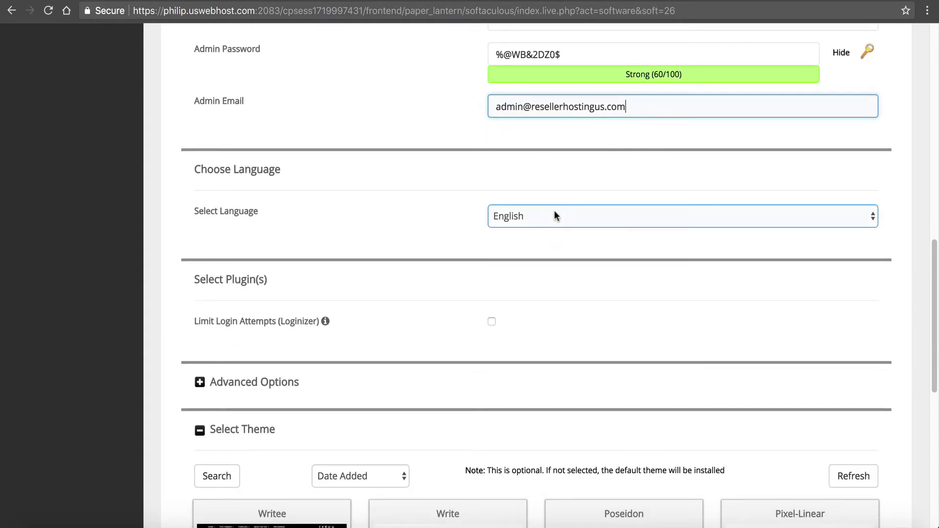
{"action": "scroll", "coordinate": [558, 211], "scroll_direction": "down", "scroll_amount": 1}
{"action": "scroll", "coordinate": [480, 255], "scroll_direction": "down", "scroll_amount": 4}
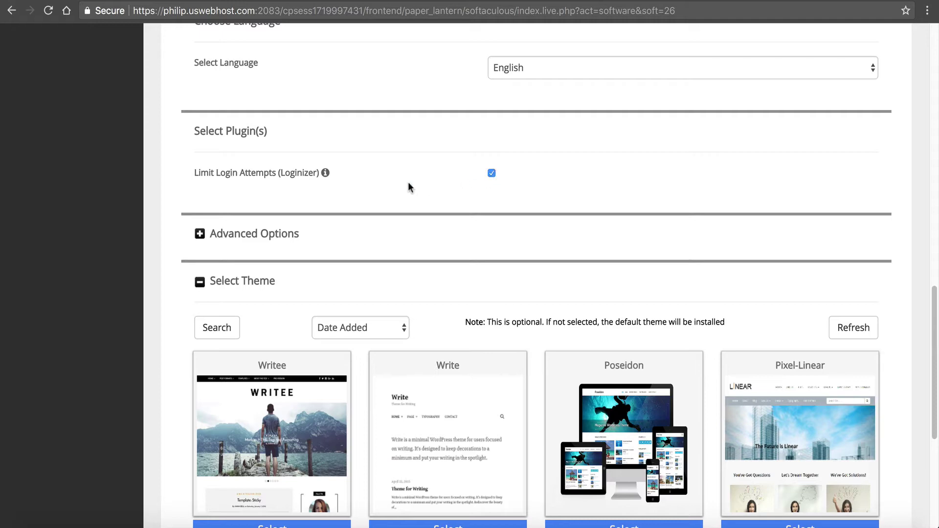
{"action": "scroll", "coordinate": [467, 195], "scroll_direction": "down", "scroll_amount": 1}
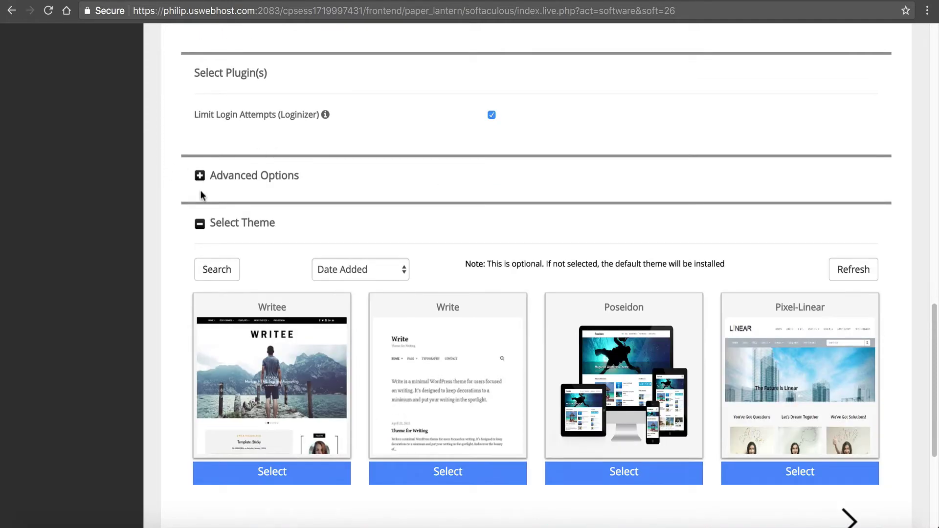
{"action": "left_click", "coordinate": [199, 176]}
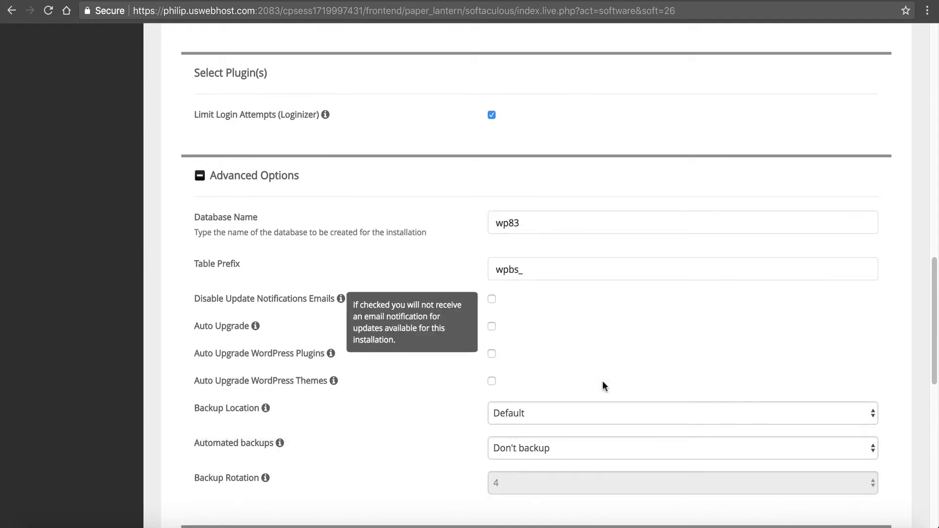
{"action": "left_click", "coordinate": [618, 415]}
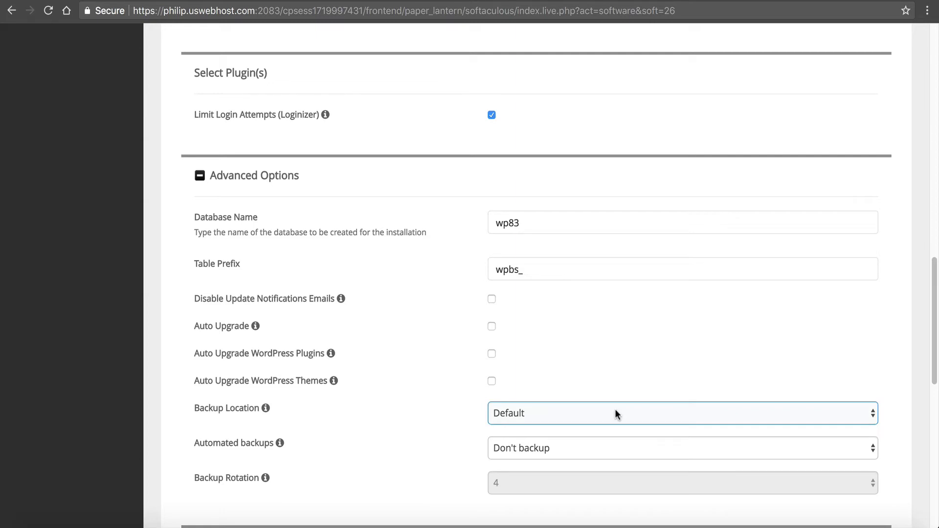
{"action": "left_click", "coordinate": [199, 176]}
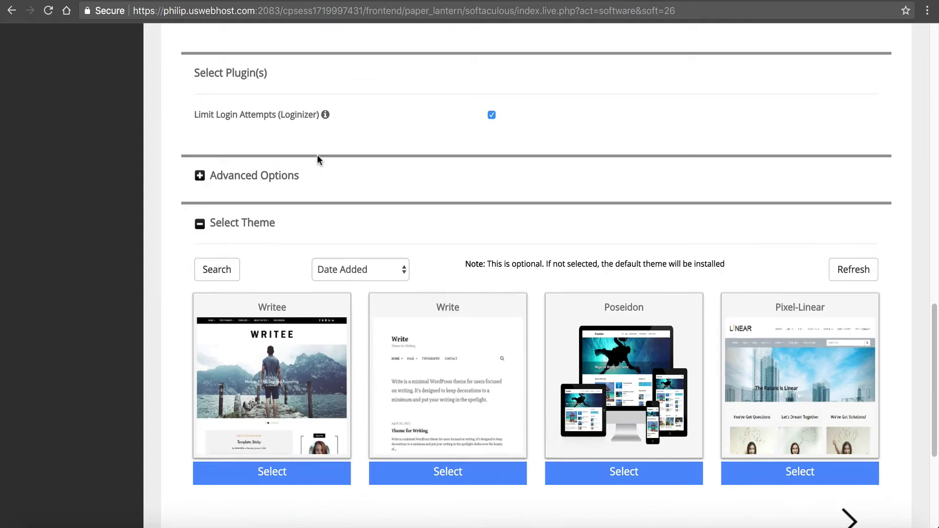
Step: Page forward twice through the Select Theme gallery
{"action": "scroll", "coordinate": [236, 209], "scroll_direction": "down", "scroll_amount": 2}
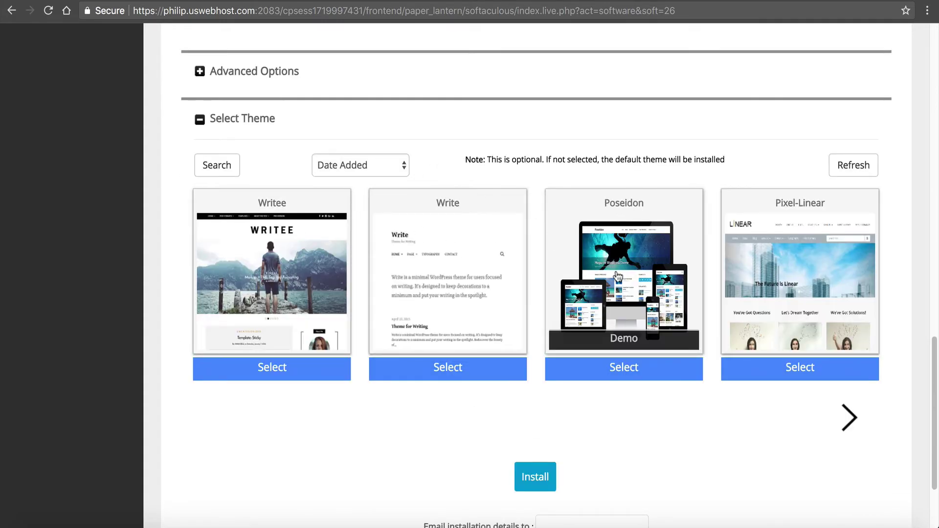
{"action": "left_click", "coordinate": [849, 418]}
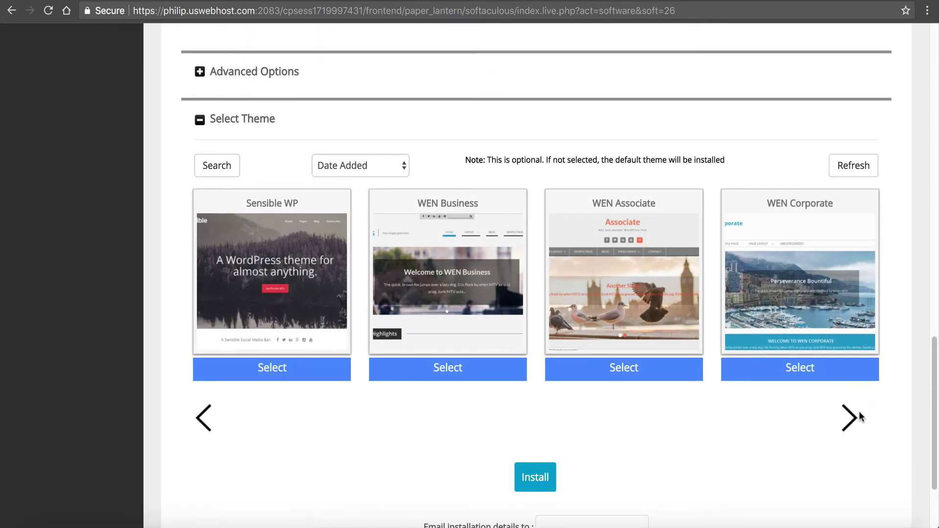
{"action": "left_click", "coordinate": [854, 418]}
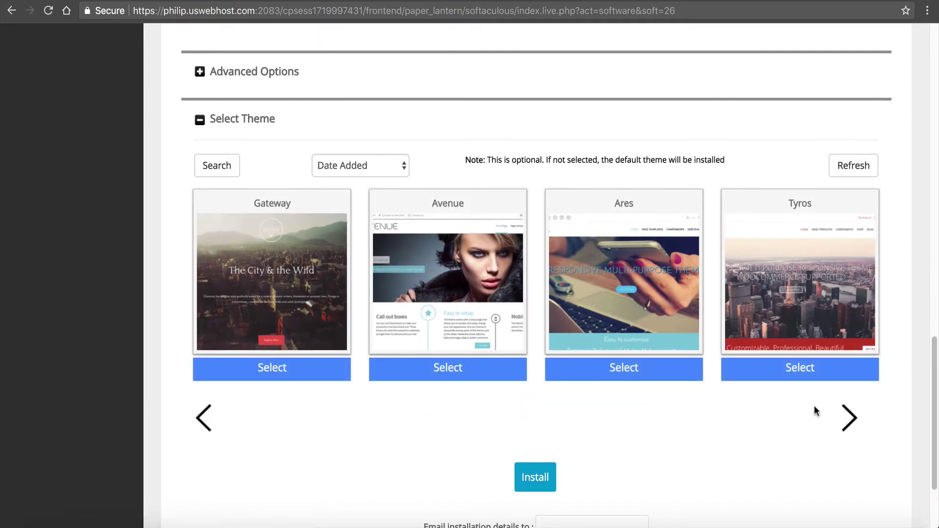
{"action": "mouse_move", "coordinate": [621, 313]}
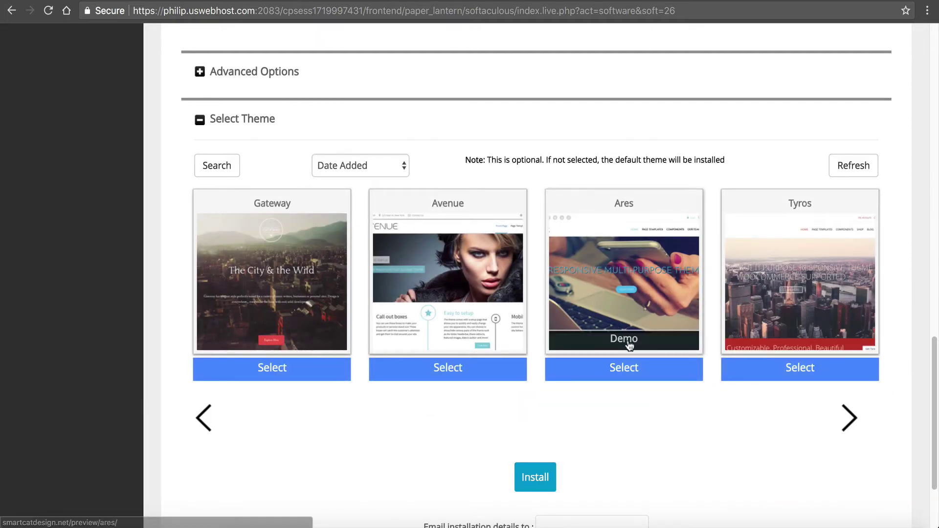
Step: Look through the theme search window, close it, and page on to Catch Responsive and Chicago
{"action": "left_click", "coordinate": [205, 164]}
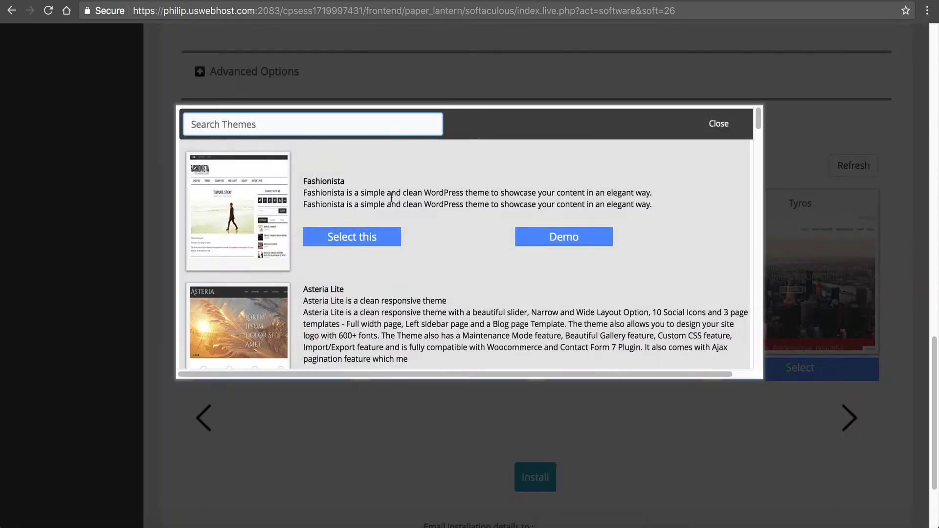
{"action": "scroll", "coordinate": [383, 210], "scroll_direction": "down", "scroll_amount": 6}
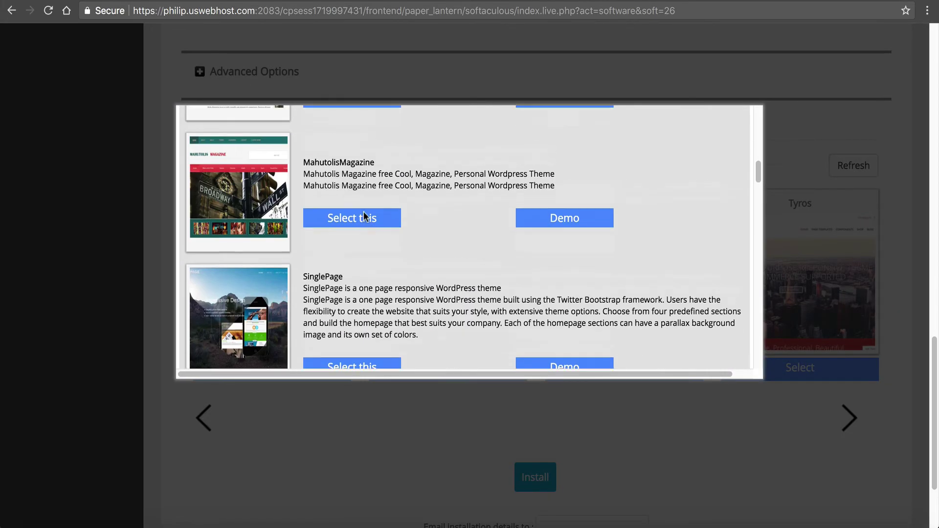
{"action": "scroll", "coordinate": [366, 218], "scroll_direction": "up", "scroll_amount": 6}
{"action": "scroll", "coordinate": [289, 157], "scroll_direction": "up", "scroll_amount": 4}
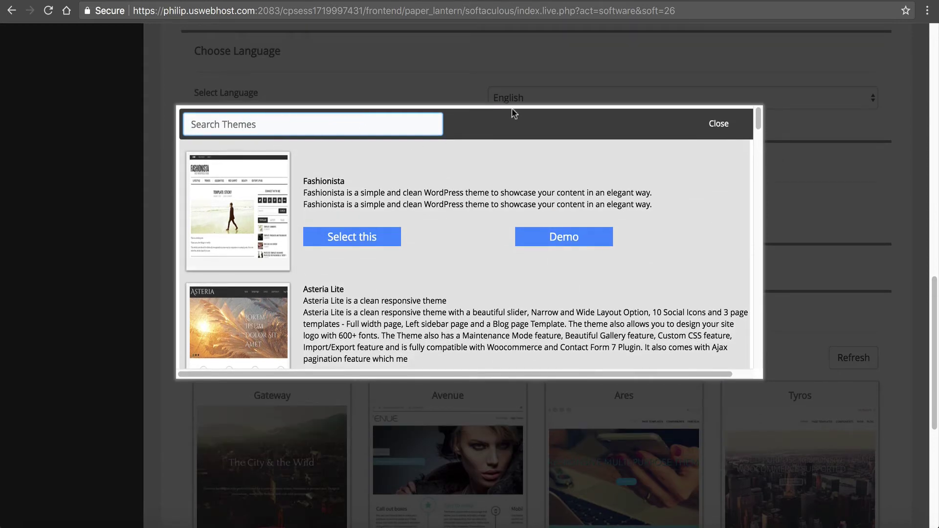
{"action": "left_click", "coordinate": [718, 131]}
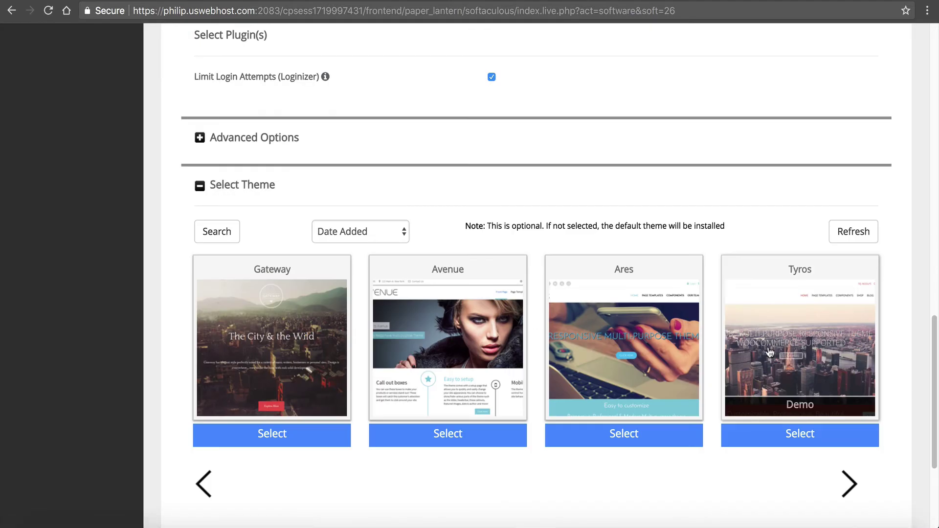
{"action": "left_click", "coordinate": [843, 483]}
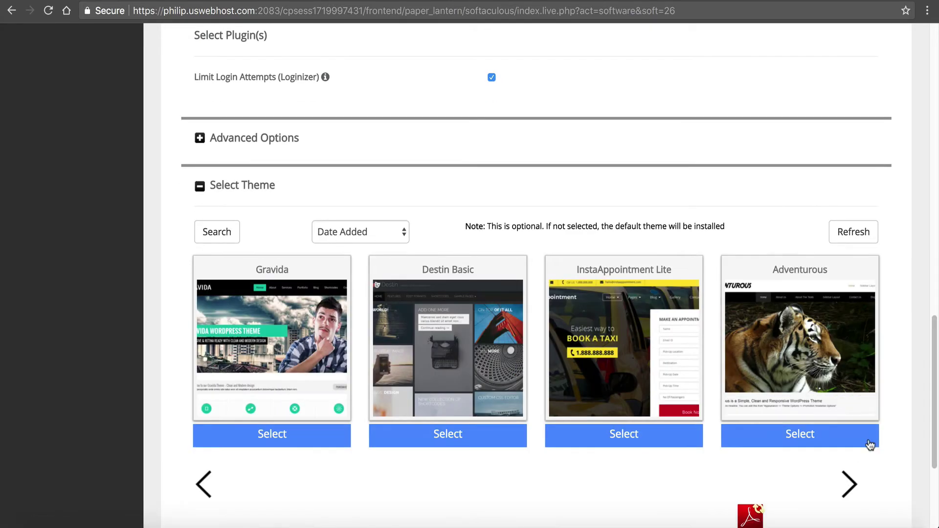
{"action": "left_click", "coordinate": [856, 482]}
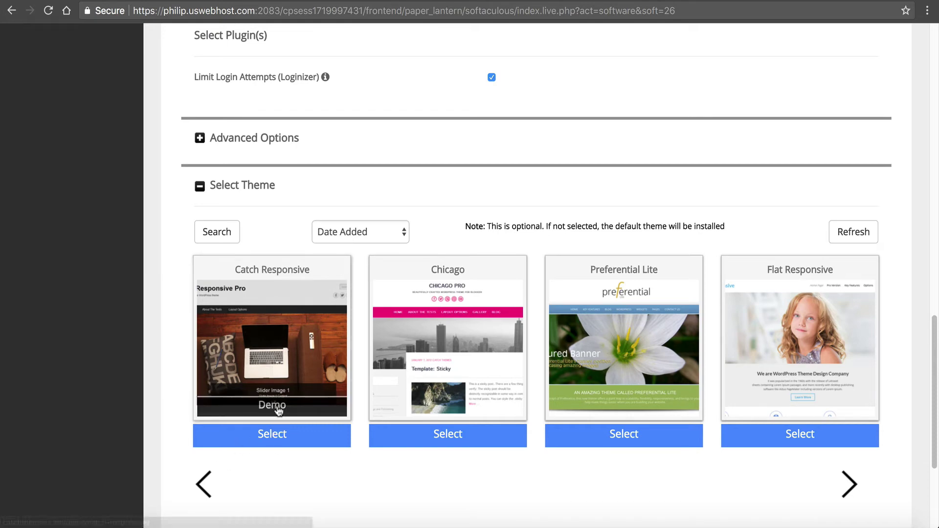
Step: Install WordPress 4.9.1 at resellerhostingus.com with the Catch Responsive theme, then return to the success page
{"action": "left_click", "coordinate": [273, 435]}
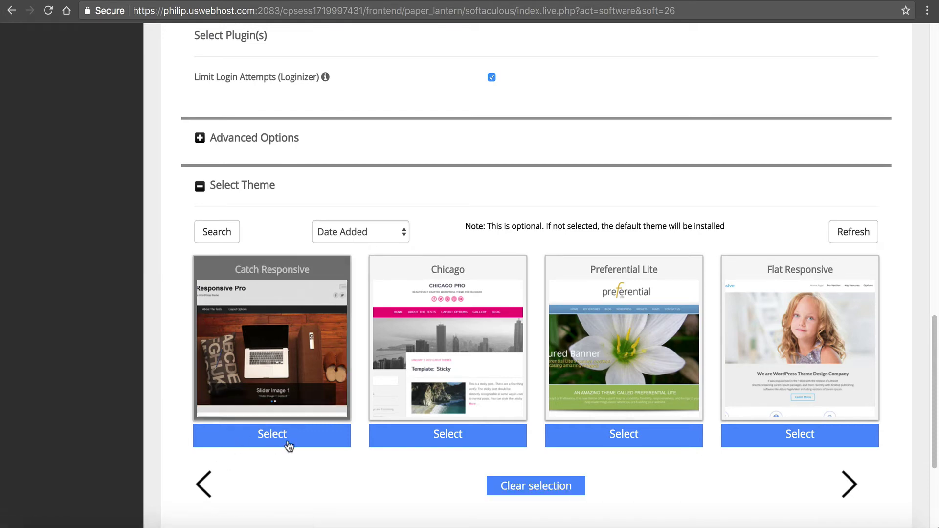
{"action": "scroll", "coordinate": [520, 466], "scroll_direction": "down", "scroll_amount": 3}
{"action": "scroll", "coordinate": [484, 430], "scroll_direction": "down", "scroll_amount": 2}
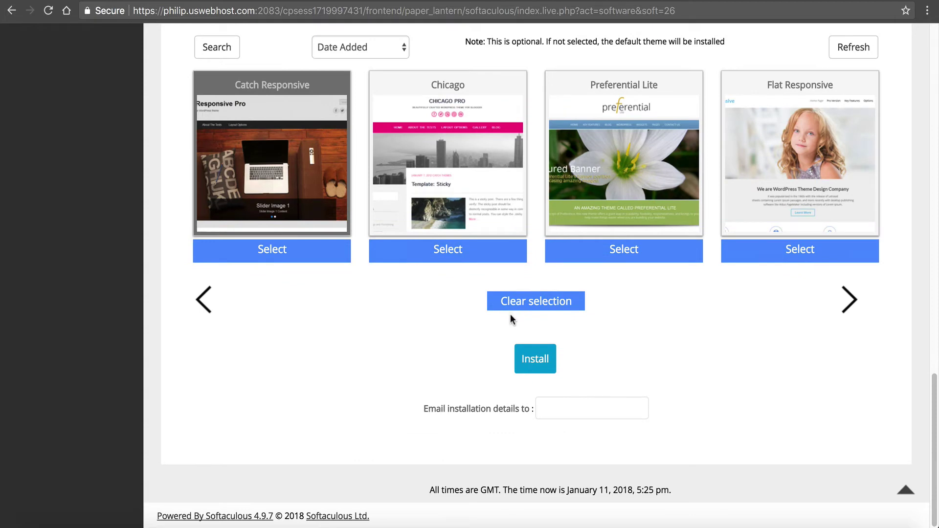
{"action": "left_click", "coordinate": [534, 367]}
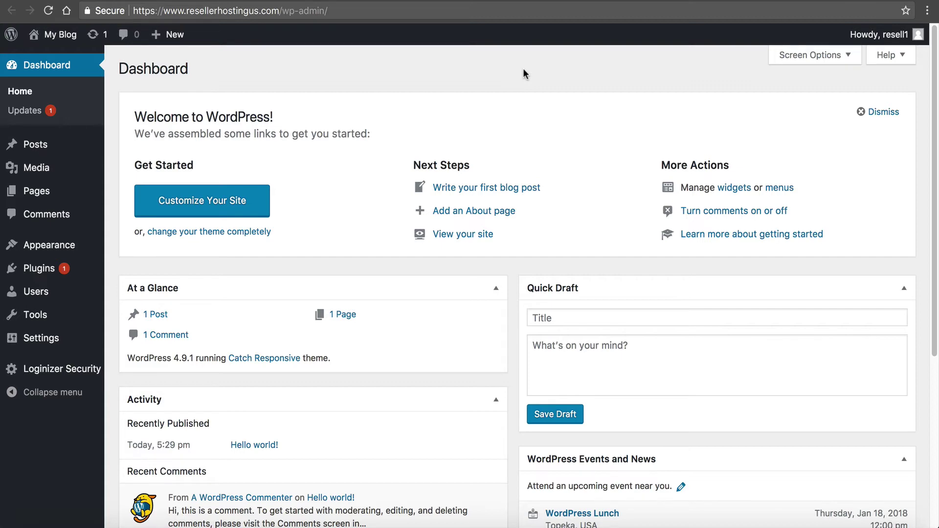
{"action": "key", "text": "ctrl+w"}
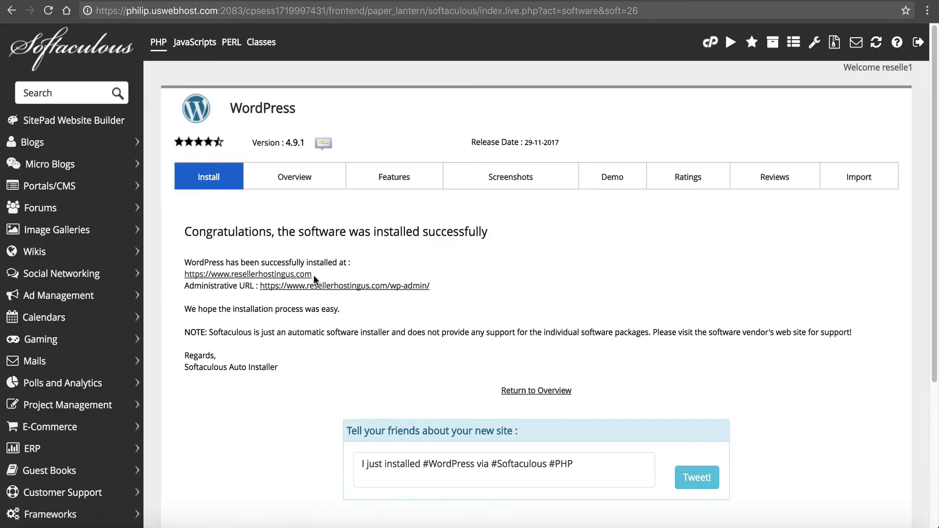
Step: Scroll through the new My Blog front page, then view its Sample Page
{"action": "left_click", "coordinate": [299, 274]}
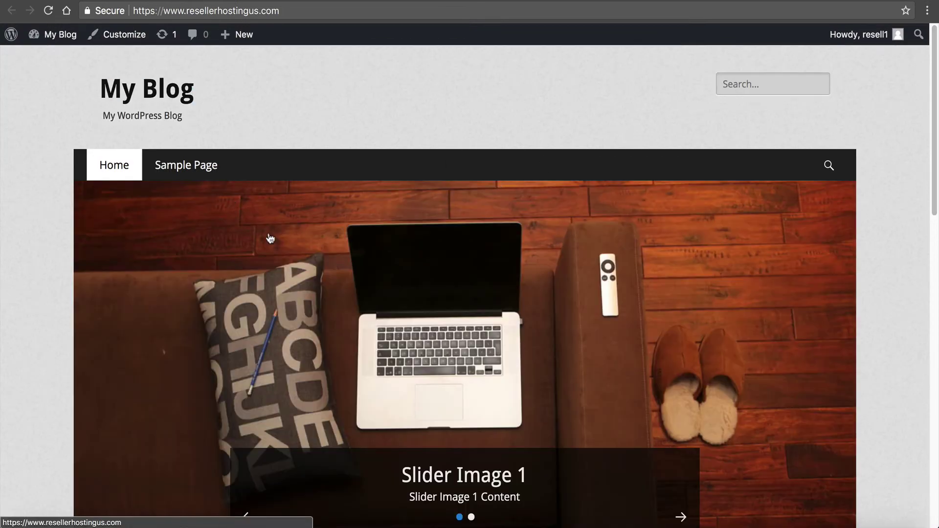
{"action": "scroll", "coordinate": [271, 239], "scroll_direction": "down", "scroll_amount": 15}
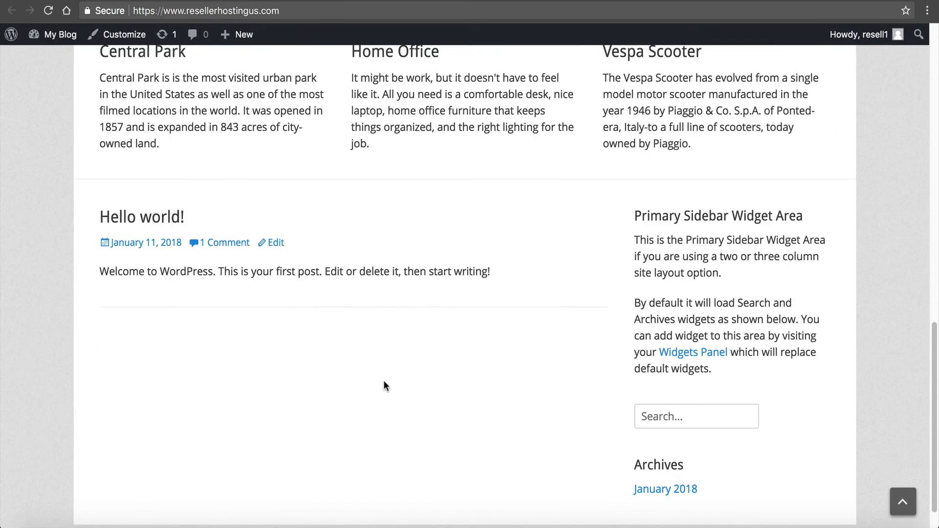
{"action": "scroll", "coordinate": [386, 386], "scroll_direction": "down", "scroll_amount": 2}
{"action": "scroll", "coordinate": [345, 322], "scroll_direction": "up", "scroll_amount": 17}
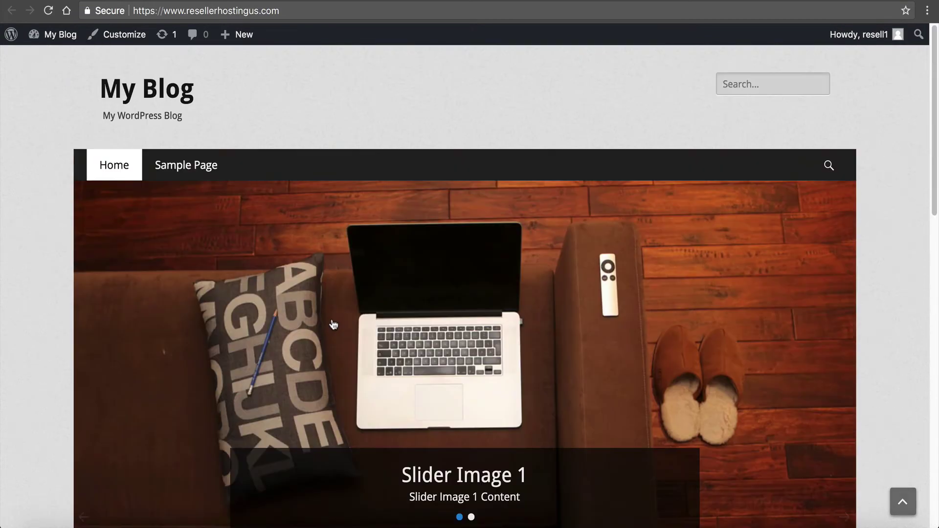
{"action": "left_click", "coordinate": [202, 170]}
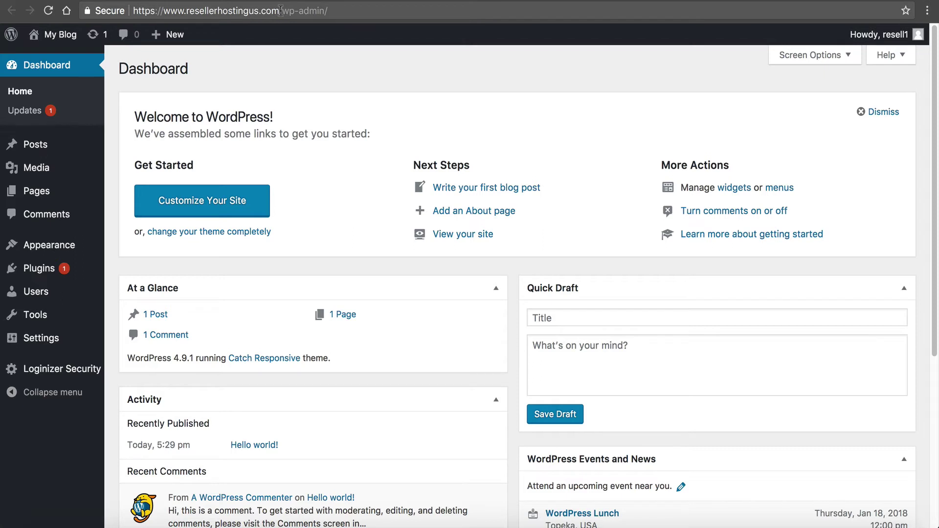
Step: Open WordPress's Add Plugins page from the Plugins menu
{"action": "left_click_drag", "start_coordinate": [280, 11], "coordinate": [328, 10]}
{"action": "left_click", "coordinate": [326, 66]}
{"action": "mouse_move", "coordinate": [40, 269]}
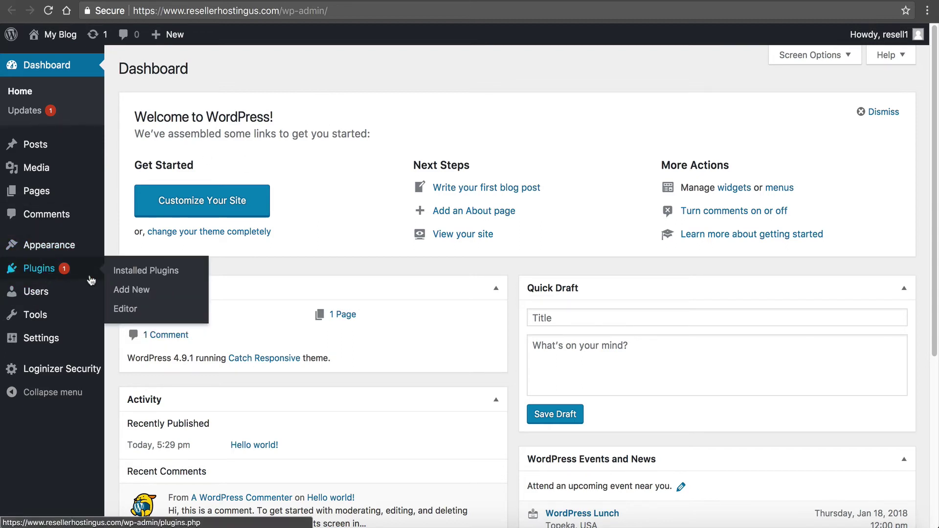
{"action": "left_click", "coordinate": [131, 290]}
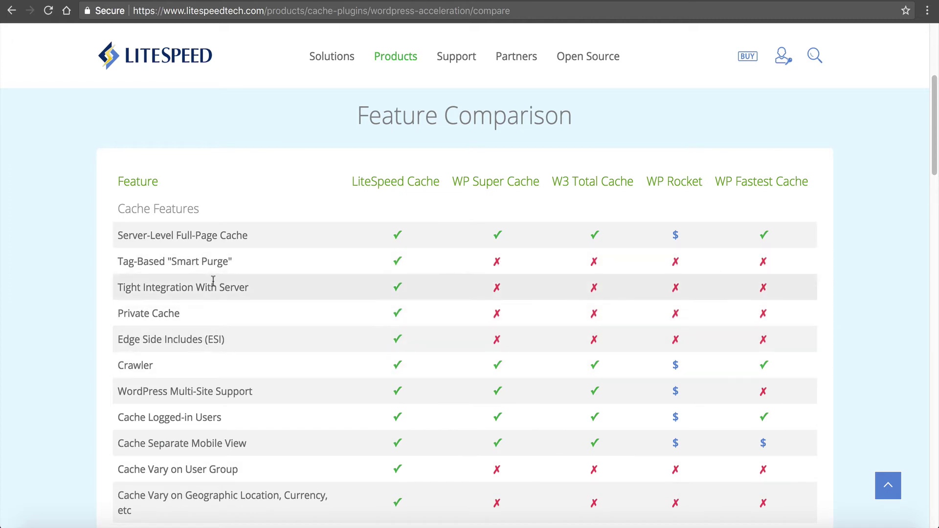
{"action": "scroll", "coordinate": [396, 329], "scroll_direction": "down", "scroll_amount": 14}
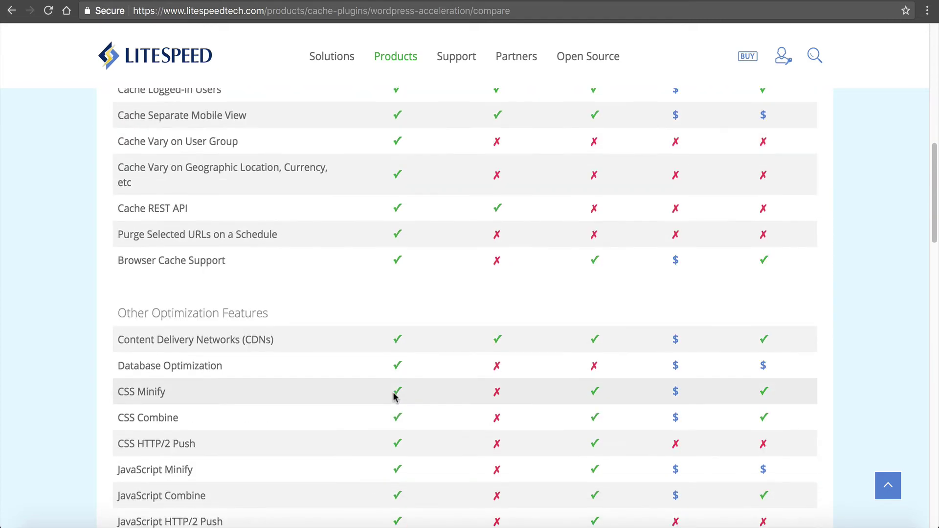
{"action": "scroll", "coordinate": [425, 340], "scroll_direction": "up", "scroll_amount": 17}
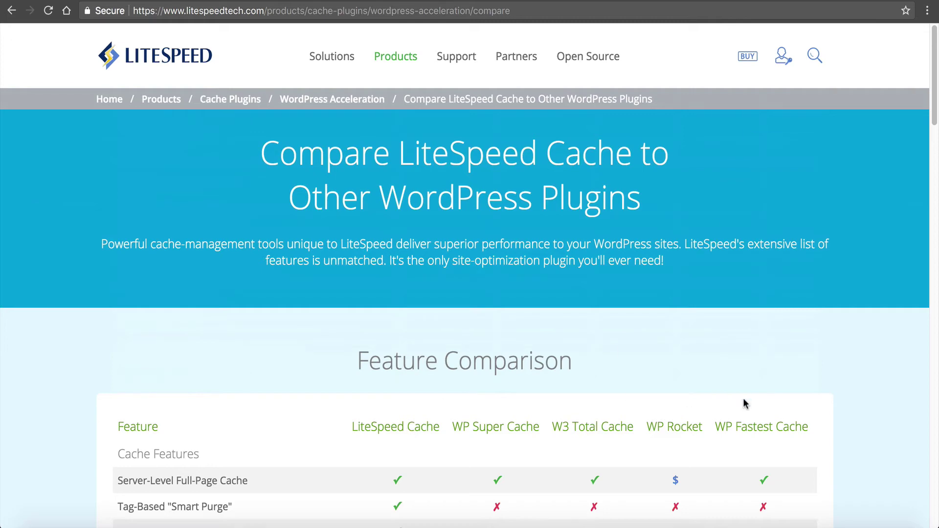
{"action": "scroll", "coordinate": [748, 407], "scroll_direction": "down", "scroll_amount": 5}
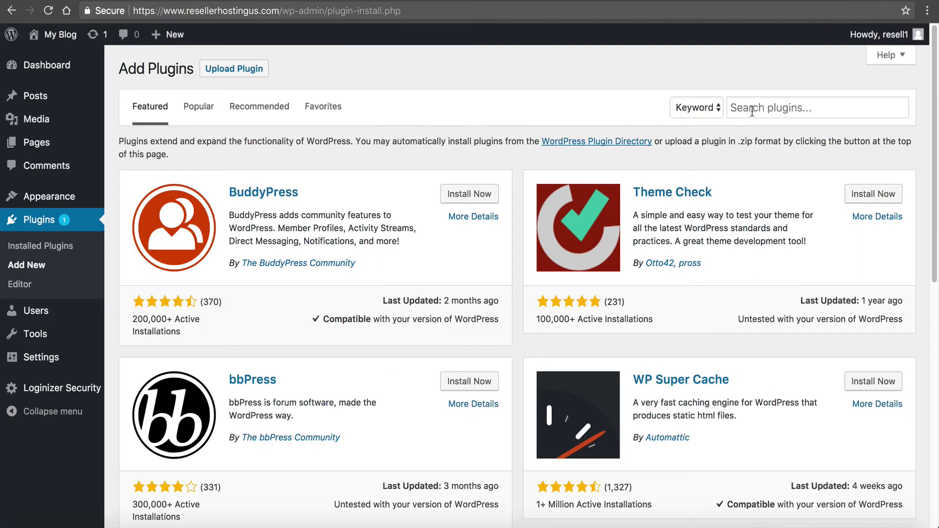
Step: Search the plugin directory for 'litespeed', then install and activate LiteSpeed Cache 1.7.2
{"action": "left_click", "coordinate": [751, 112]}
{"action": "type", "text": "litespeed"}
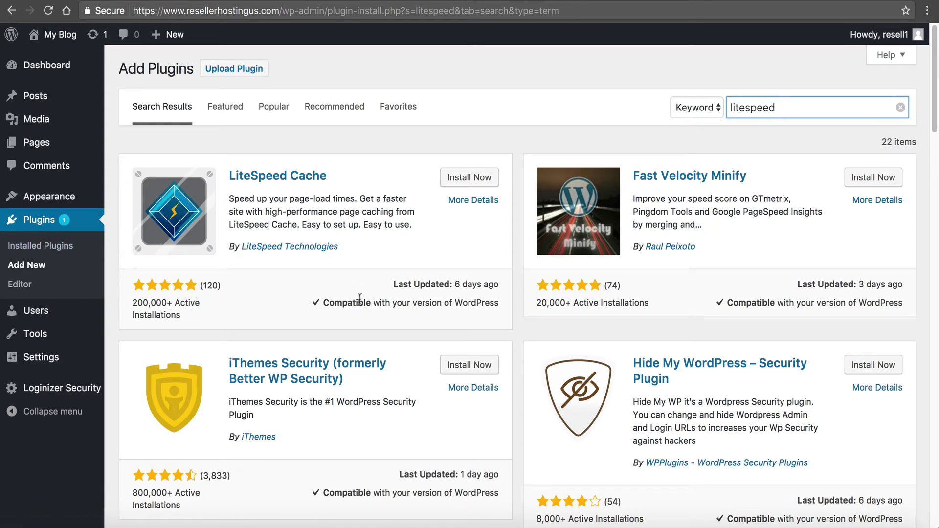
{"action": "left_click_drag", "start_coordinate": [396, 278], "coordinate": [473, 284]}
{"action": "left_click", "coordinate": [482, 285]}
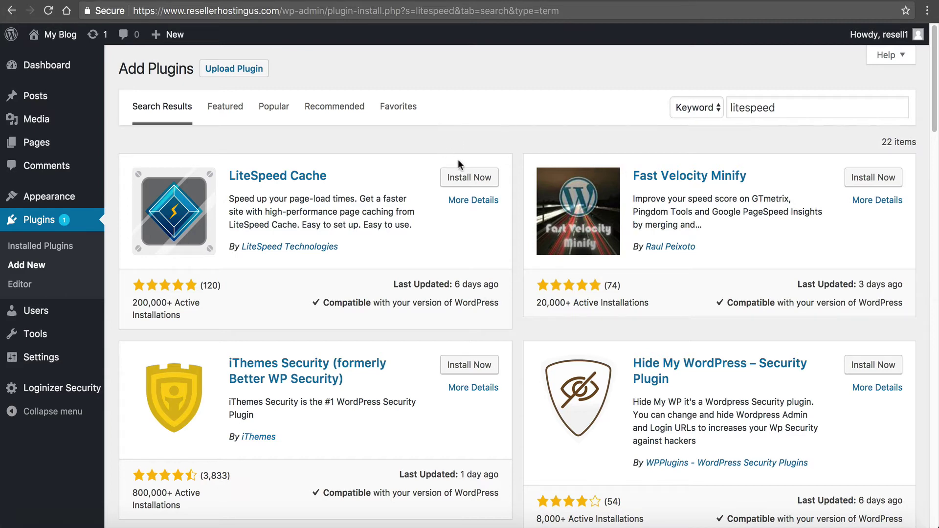
{"action": "left_click", "coordinate": [467, 177]}
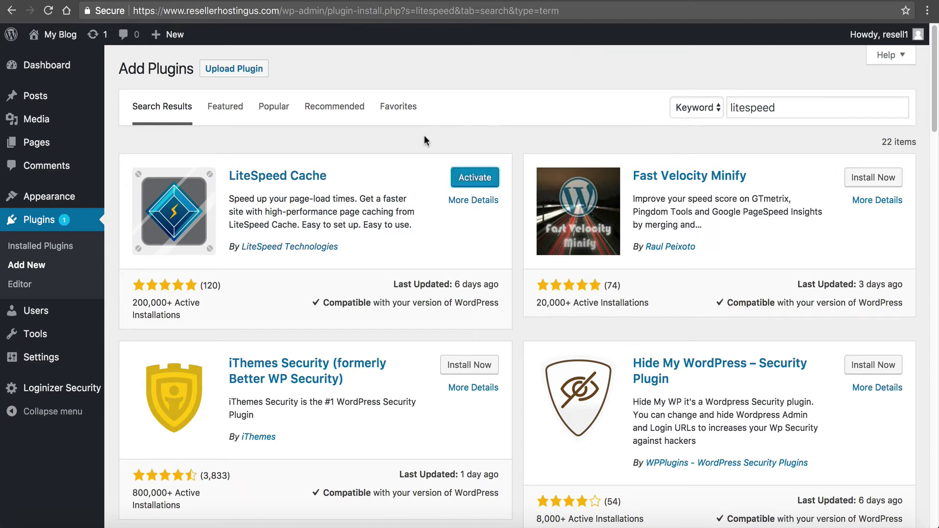
{"action": "left_click", "coordinate": [461, 177]}
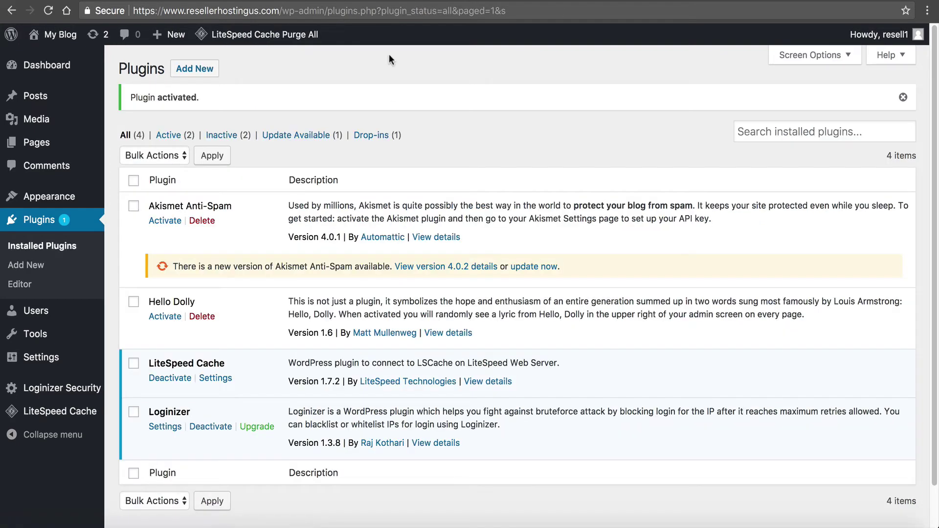
Step: Open the LiteSpeed Cache settings and view the Cache, Purge, Excludes and Optimize tabs
{"action": "left_click", "coordinate": [221, 379]}
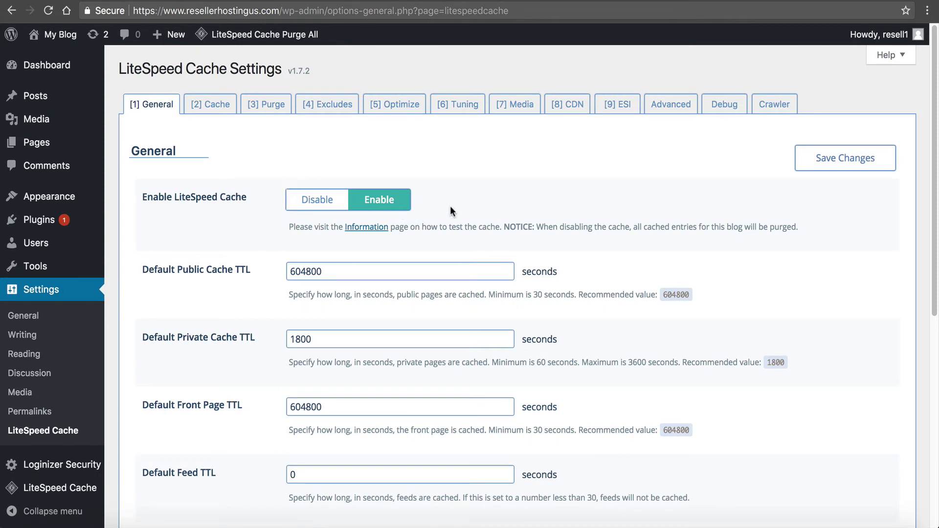
{"action": "scroll", "coordinate": [690, 247], "scroll_direction": "down", "scroll_amount": 7}
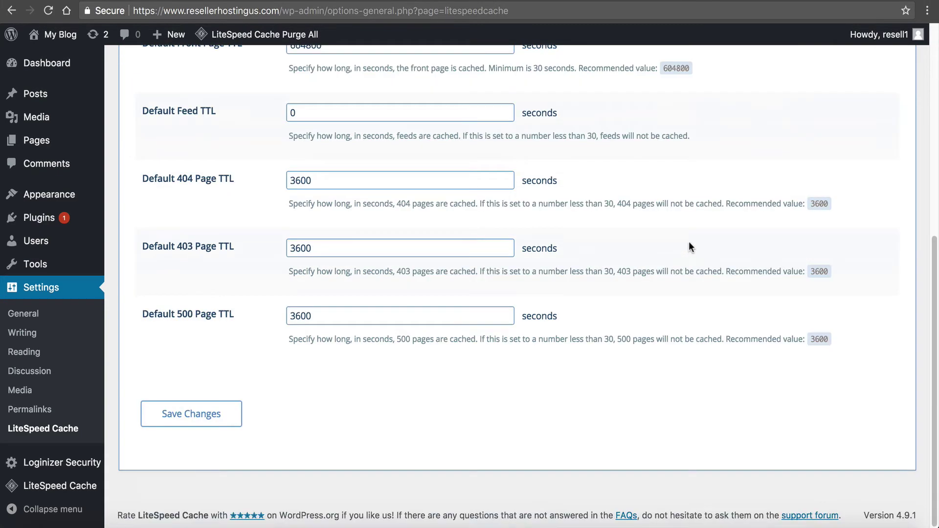
{"action": "scroll", "coordinate": [689, 242], "scroll_direction": "up", "scroll_amount": 7}
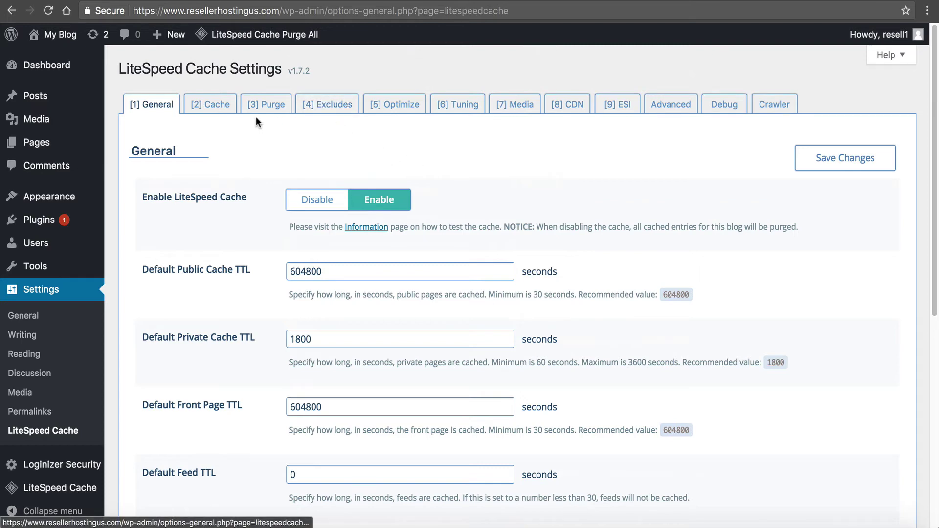
{"action": "left_click", "coordinate": [236, 105]}
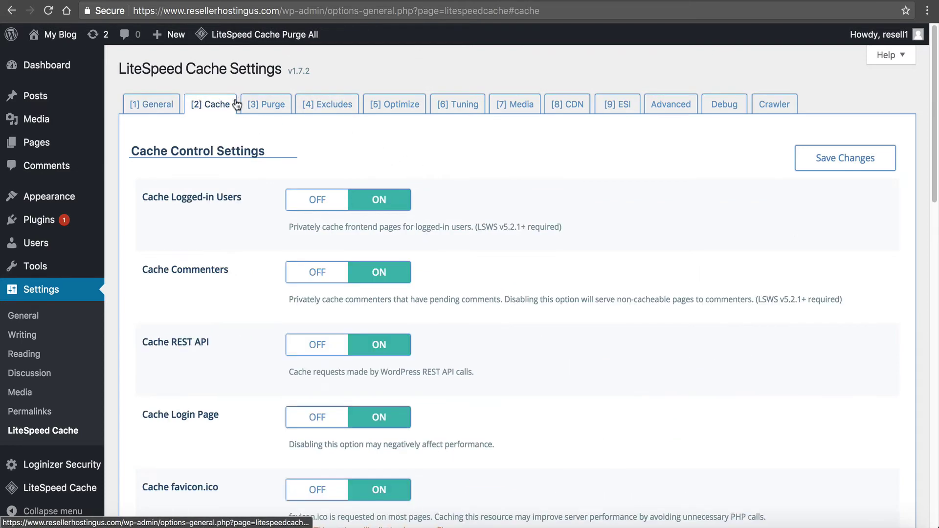
{"action": "left_click", "coordinate": [266, 103]}
{"action": "left_click", "coordinate": [319, 109]}
{"action": "left_click", "coordinate": [387, 103]}
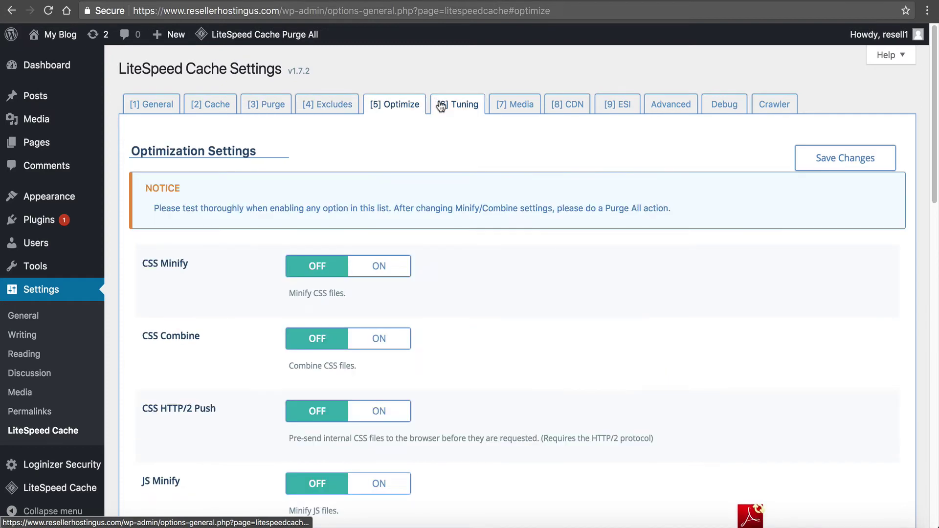
Step: View the Tuning, Media, CDN, ESI, Advanced, Debug and Crawler tabs, ending back on Optimize
{"action": "left_click", "coordinate": [443, 104]}
{"action": "left_click", "coordinate": [535, 106]}
{"action": "left_click", "coordinate": [565, 107]}
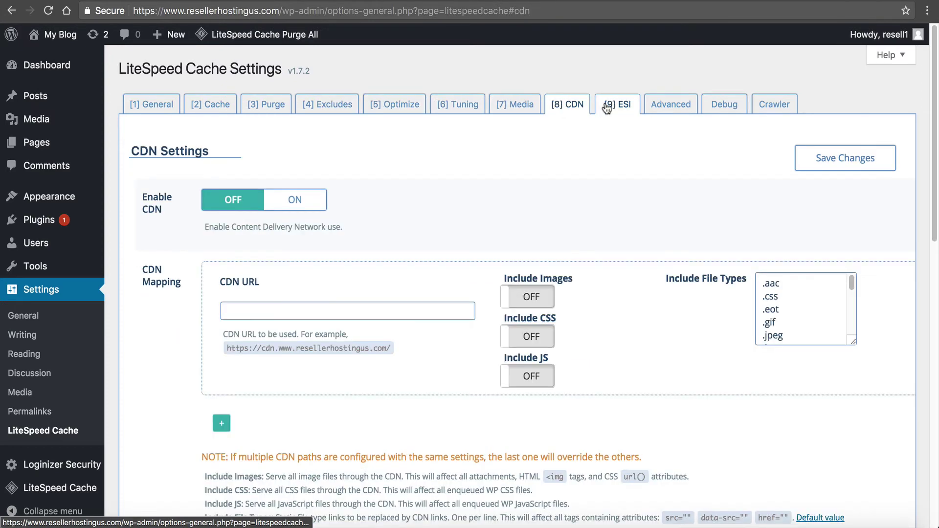
{"action": "left_click", "coordinate": [615, 105]}
{"action": "left_click", "coordinate": [671, 105]}
{"action": "left_click", "coordinate": [716, 106]}
{"action": "left_click", "coordinate": [759, 103]}
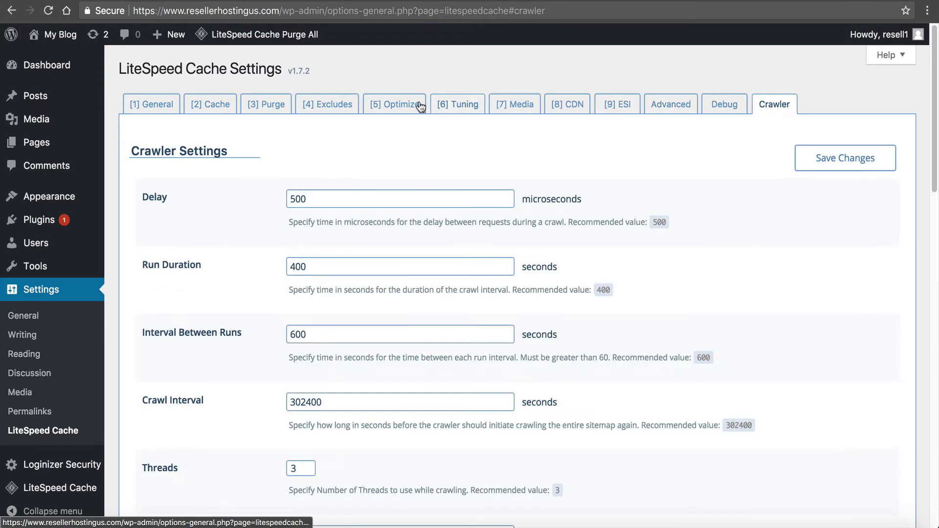
{"action": "left_click", "coordinate": [391, 104]}
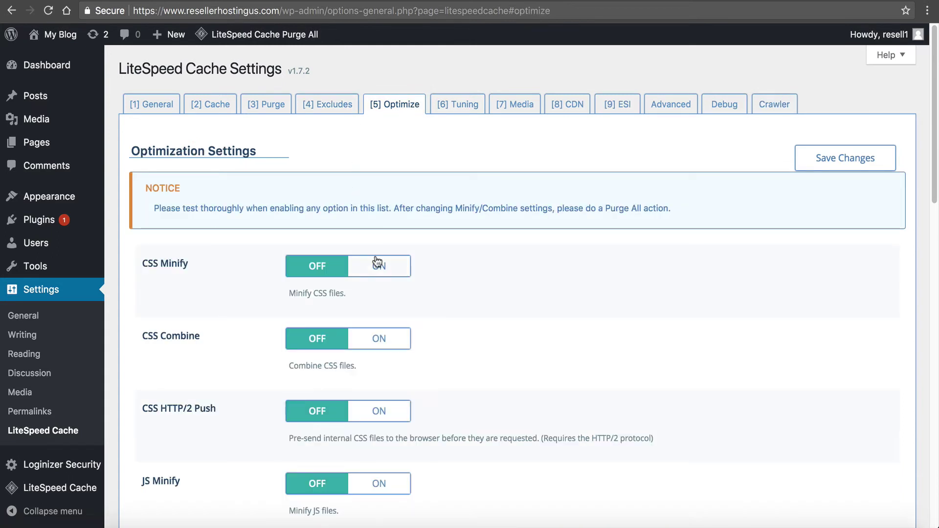
{"action": "scroll", "coordinate": [440, 189], "scroll_direction": "down", "scroll_amount": 1}
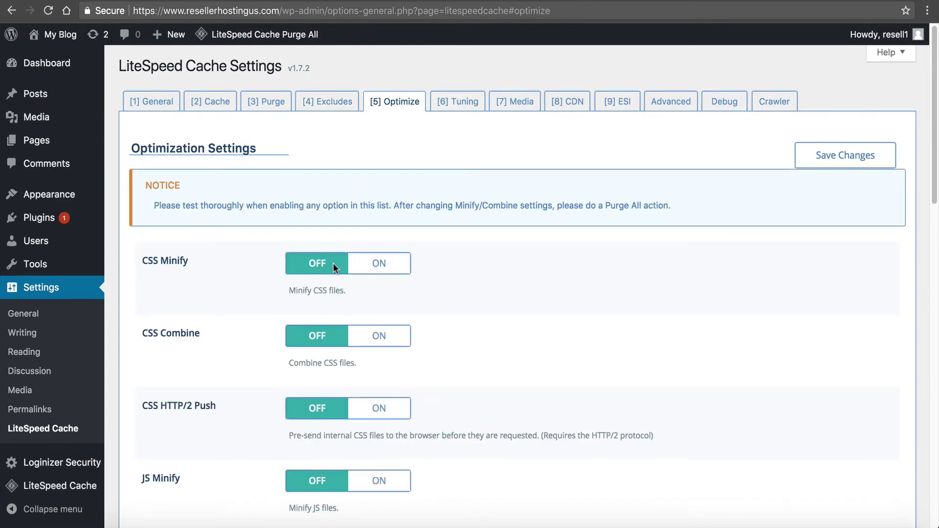
{"action": "left_click", "coordinate": [397, 269]}
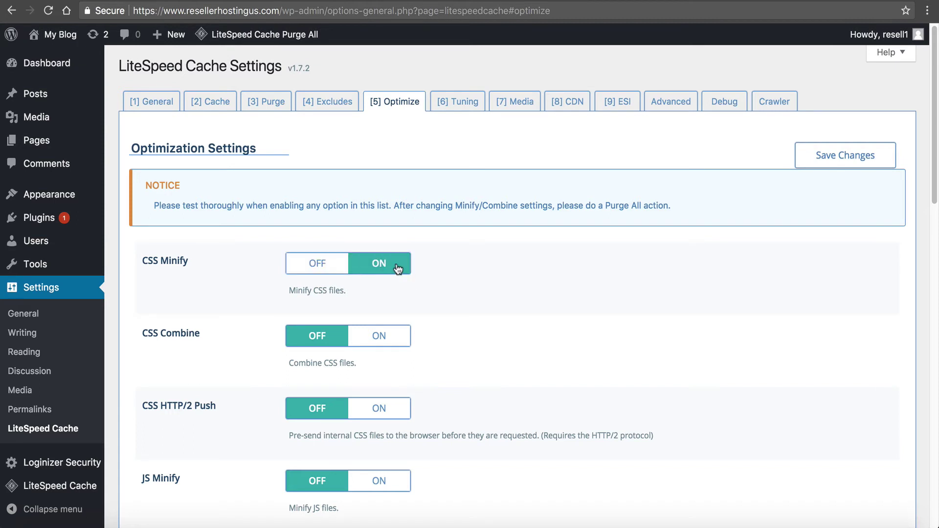
{"action": "left_click", "coordinate": [327, 268]}
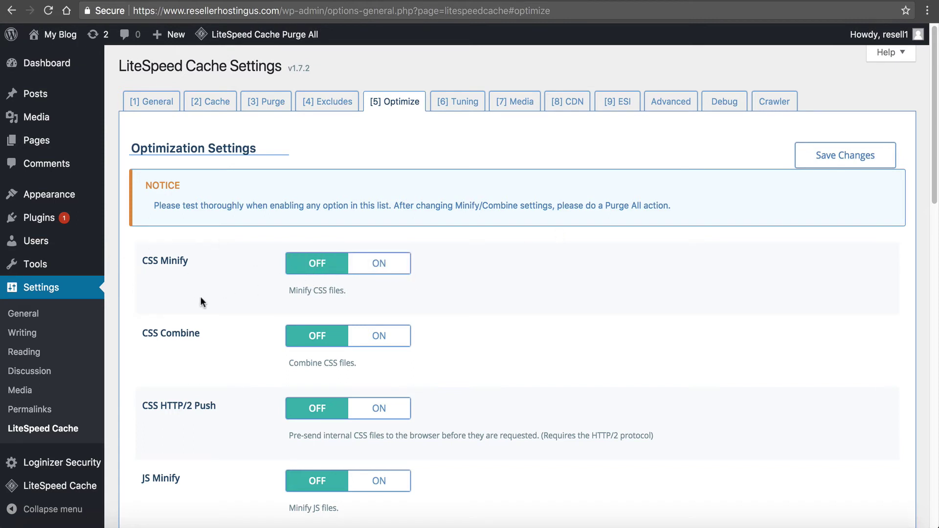
{"action": "scroll", "coordinate": [196, 289], "scroll_direction": "down", "scroll_amount": 1}
{"action": "scroll", "coordinate": [252, 308], "scroll_direction": "down", "scroll_amount": 3}
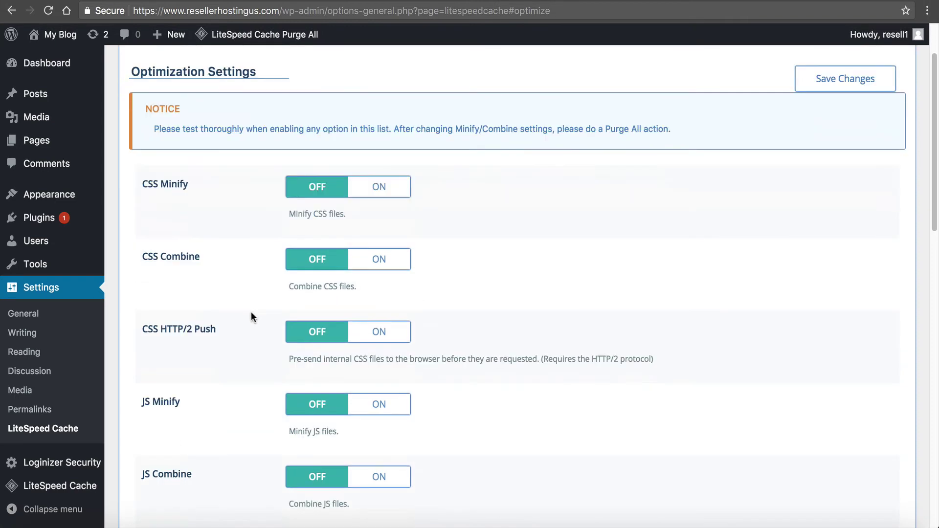
{"action": "scroll", "coordinate": [255, 316], "scroll_direction": "down", "scroll_amount": 6}
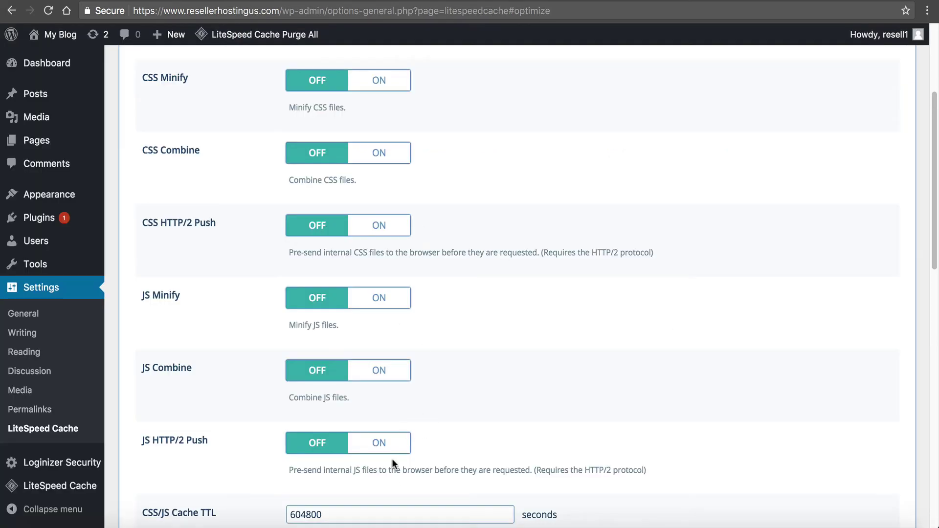
{"action": "scroll", "coordinate": [405, 440], "scroll_direction": "down", "scroll_amount": 7}
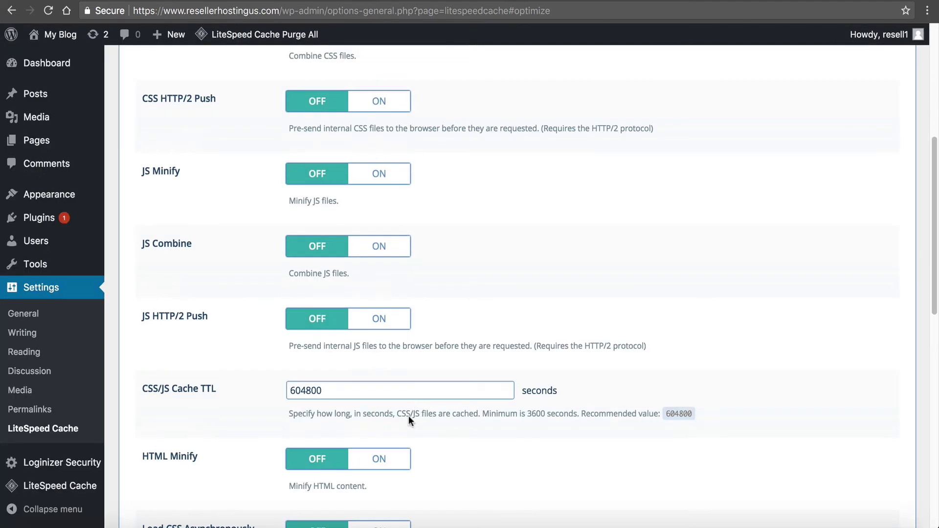
{"action": "scroll", "coordinate": [433, 385], "scroll_direction": "down", "scroll_amount": 5}
{"action": "scroll", "coordinate": [563, 167], "scroll_direction": "up", "scroll_amount": 15}
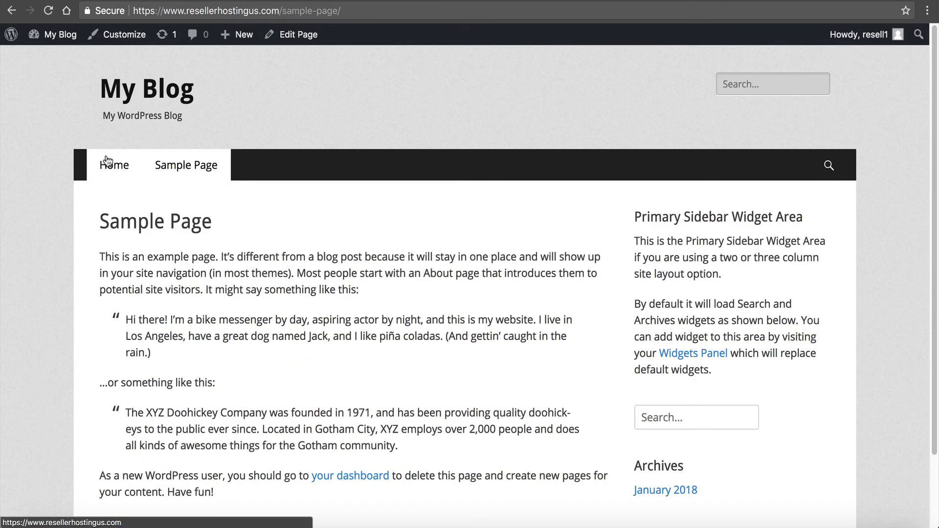
Step: Turn on CSS Minify, Combine and HTTP/2 Push, plus JS Minify, Combine and HTTP/2 Push
{"action": "left_click", "coordinate": [110, 165]}
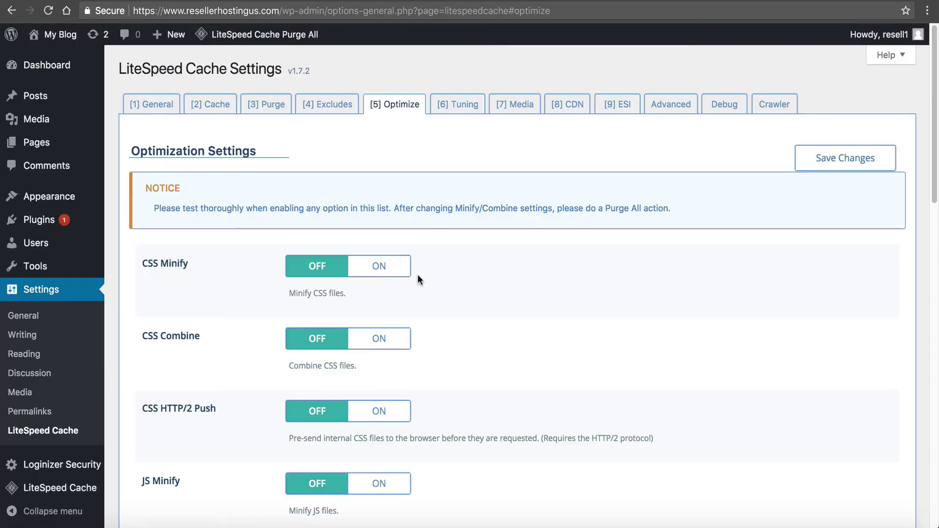
{"action": "left_click", "coordinate": [405, 270]}
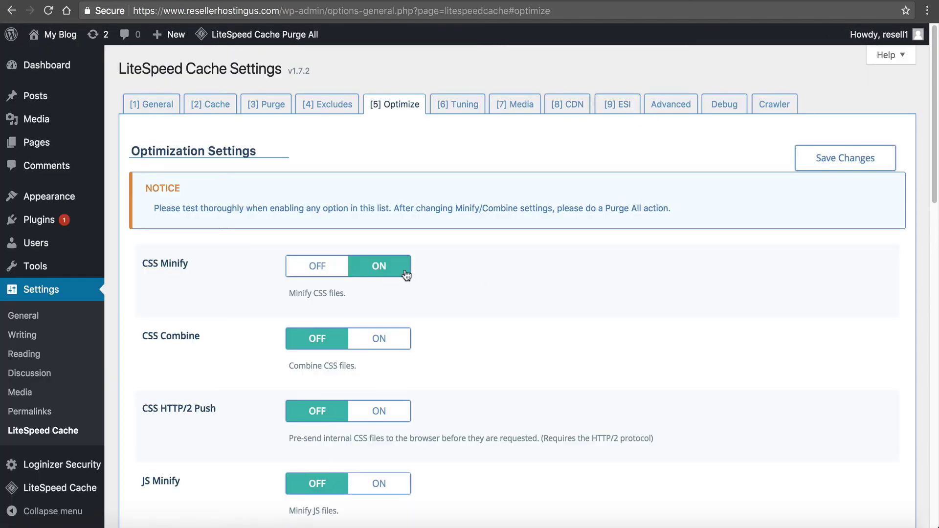
{"action": "left_click", "coordinate": [392, 342]}
{"action": "left_click", "coordinate": [400, 421]}
{"action": "scroll", "coordinate": [401, 421], "scroll_direction": "down", "scroll_amount": 3}
{"action": "left_click", "coordinate": [390, 373]}
{"action": "left_click", "coordinate": [395, 449]}
{"action": "scroll", "coordinate": [397, 441], "scroll_direction": "down", "scroll_amount": 3}
{"action": "left_click", "coordinate": [387, 393]}
Step: Turn on HTML Minify, Load CSS Asynchronously and Load JS Deferred, then save the optimization settings
{"action": "scroll", "coordinate": [386, 394], "scroll_direction": "down", "scroll_amount": 5}
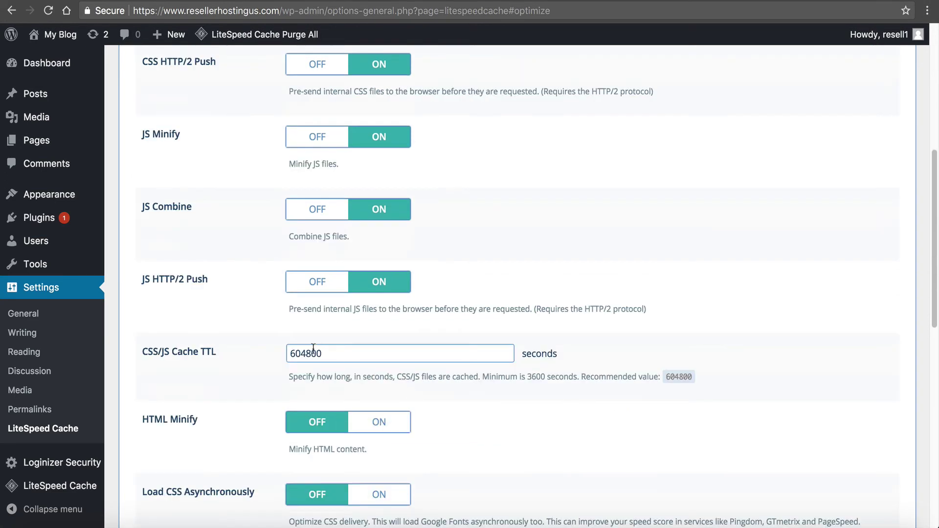
{"action": "left_click", "coordinate": [378, 316]}
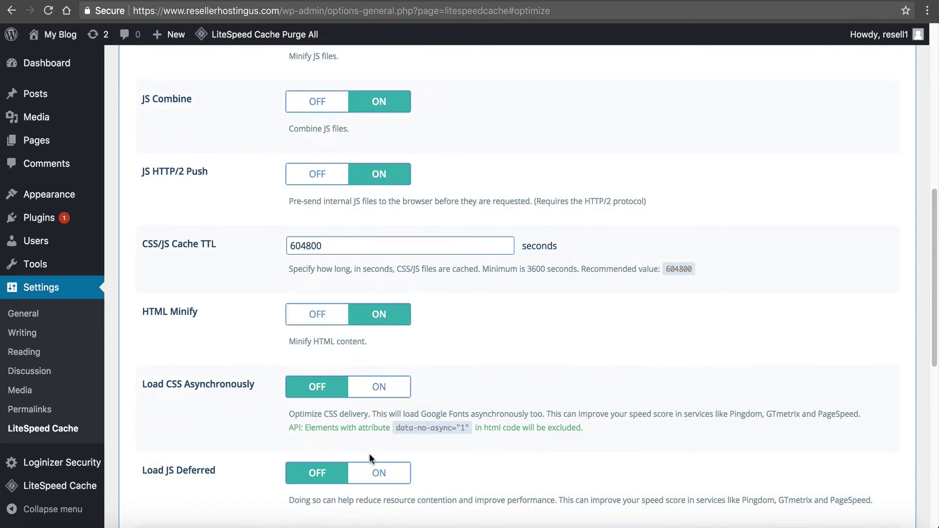
{"action": "left_click", "coordinate": [379, 387]}
{"action": "left_click", "coordinate": [377, 473]}
{"action": "scroll", "coordinate": [375, 455], "scroll_direction": "down", "scroll_amount": 6}
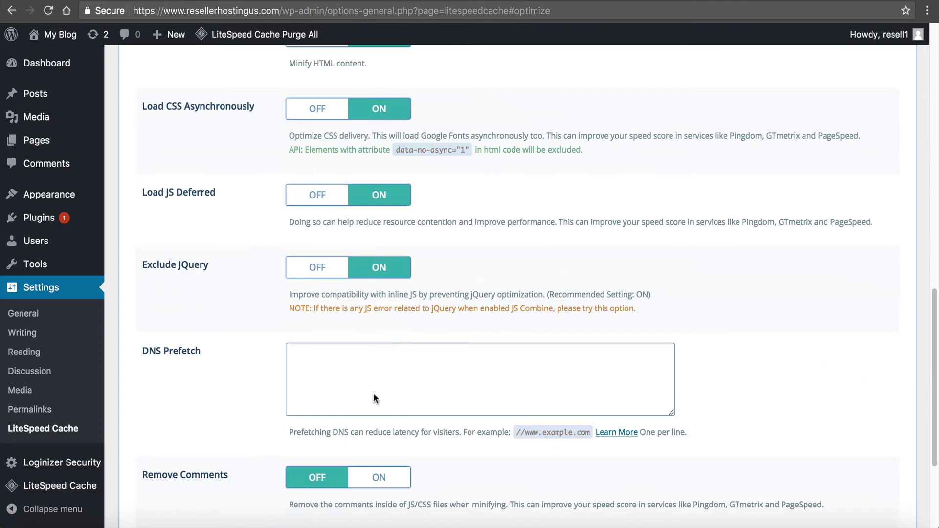
{"action": "scroll", "coordinate": [384, 267], "scroll_direction": "down", "scroll_amount": 2}
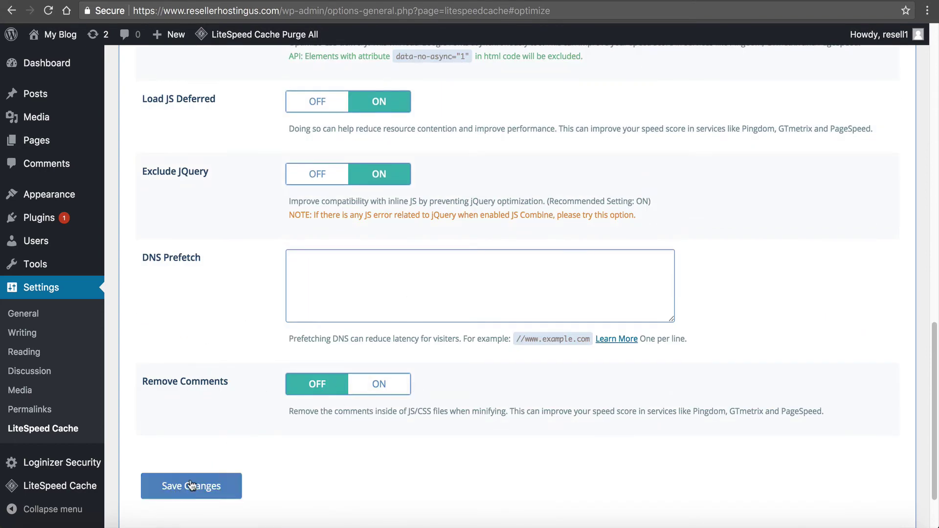
{"action": "left_click", "coordinate": [468, 306]}
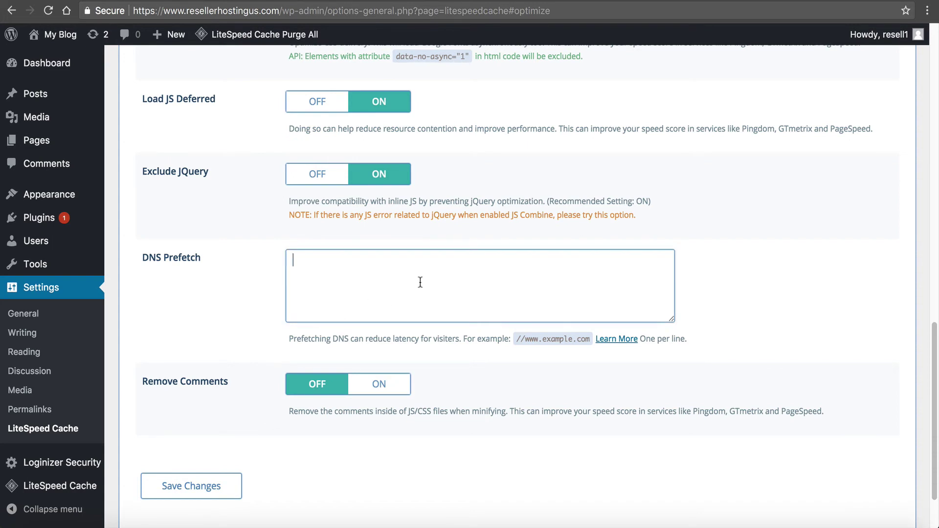
{"action": "left_click", "coordinate": [191, 487]}
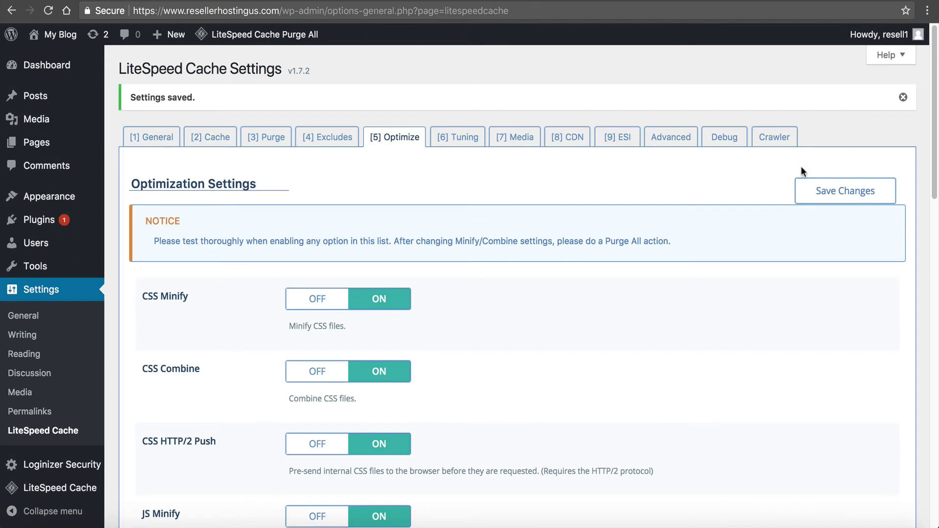
Step: Look over the Cache, Purge and General settings sections
{"action": "left_click", "coordinate": [209, 138]}
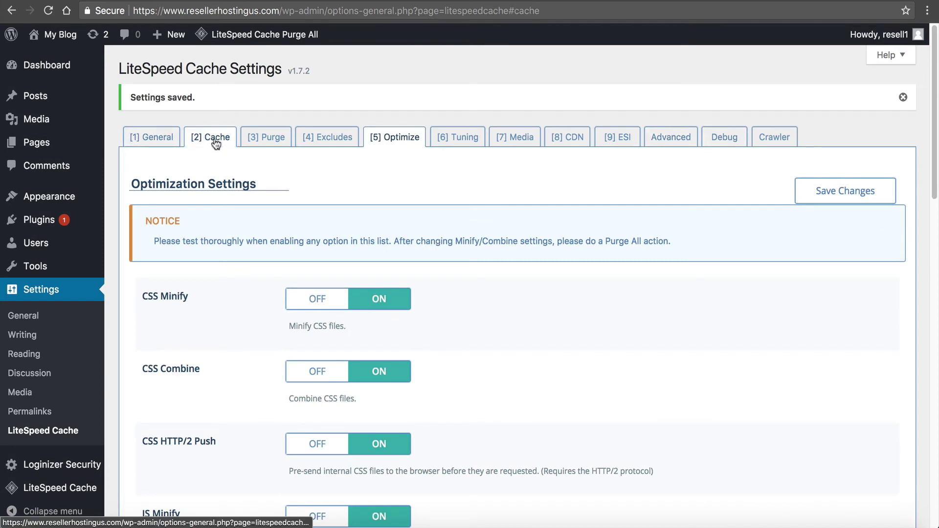
{"action": "left_click", "coordinate": [254, 140]}
{"action": "scroll", "coordinate": [522, 249], "scroll_direction": "down", "scroll_amount": 7}
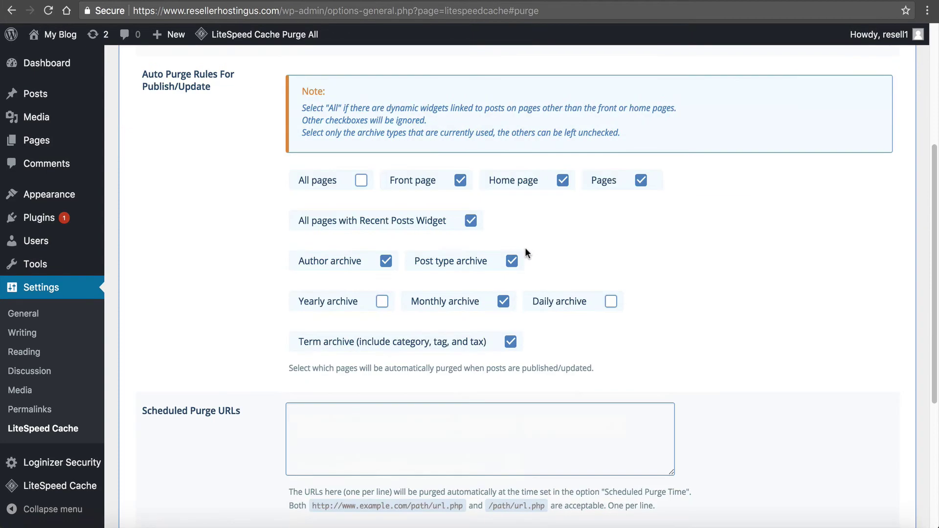
{"action": "scroll", "coordinate": [513, 257], "scroll_direction": "down", "scroll_amount": 3}
{"action": "scroll", "coordinate": [507, 262], "scroll_direction": "up", "scroll_amount": 10}
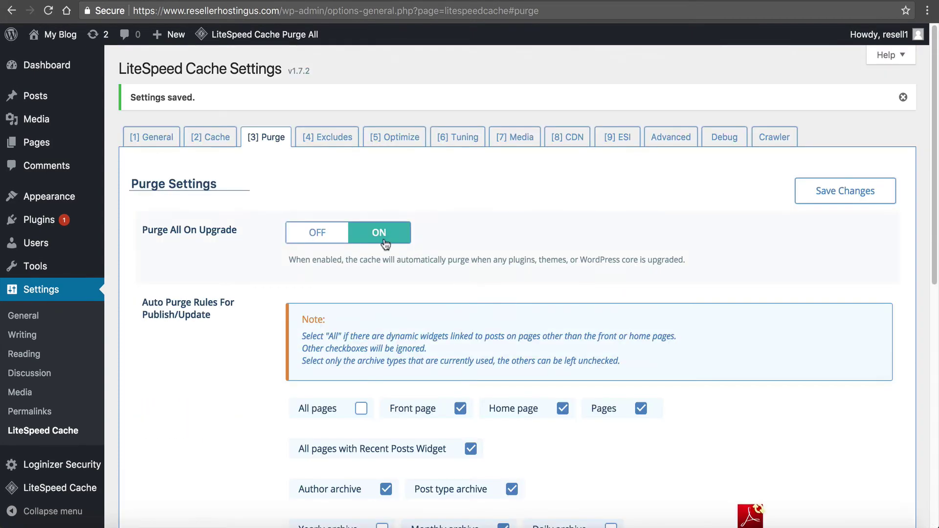
{"action": "left_click", "coordinate": [155, 138]}
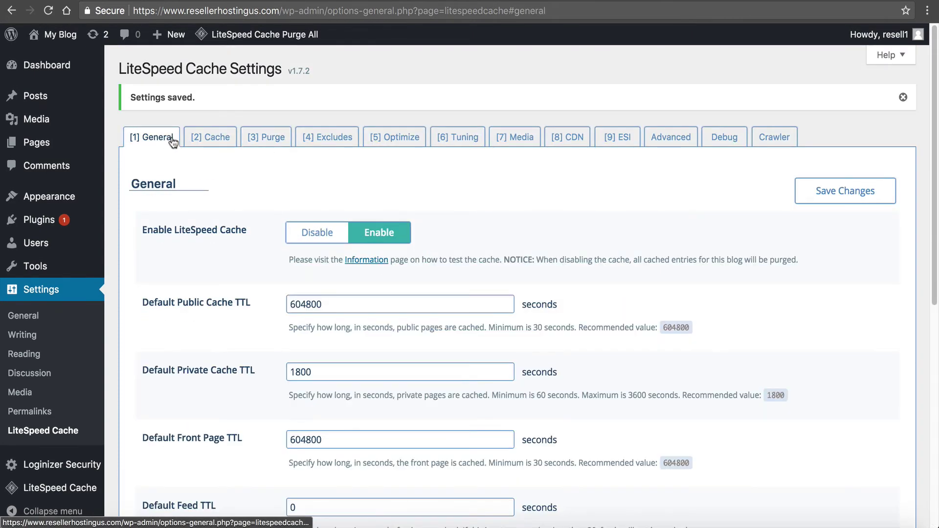
{"action": "scroll", "coordinate": [669, 237], "scroll_direction": "down", "scroll_amount": 8}
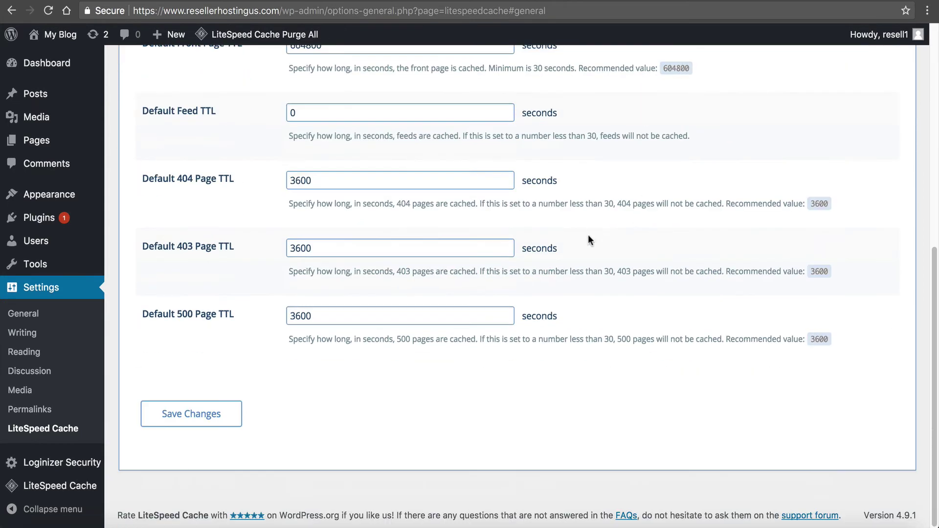
{"action": "scroll", "coordinate": [465, 332], "scroll_direction": "up", "scroll_amount": 8}
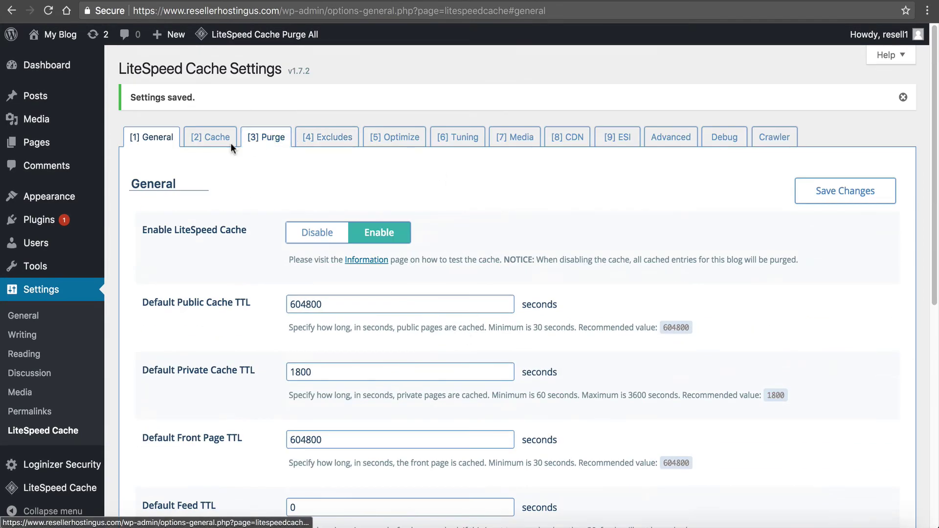
{"action": "left_click", "coordinate": [210, 137]}
{"action": "scroll", "coordinate": [443, 252], "scroll_direction": "down", "scroll_amount": 9}
{"action": "scroll", "coordinate": [442, 252], "scroll_direction": "down", "scroll_amount": 5}
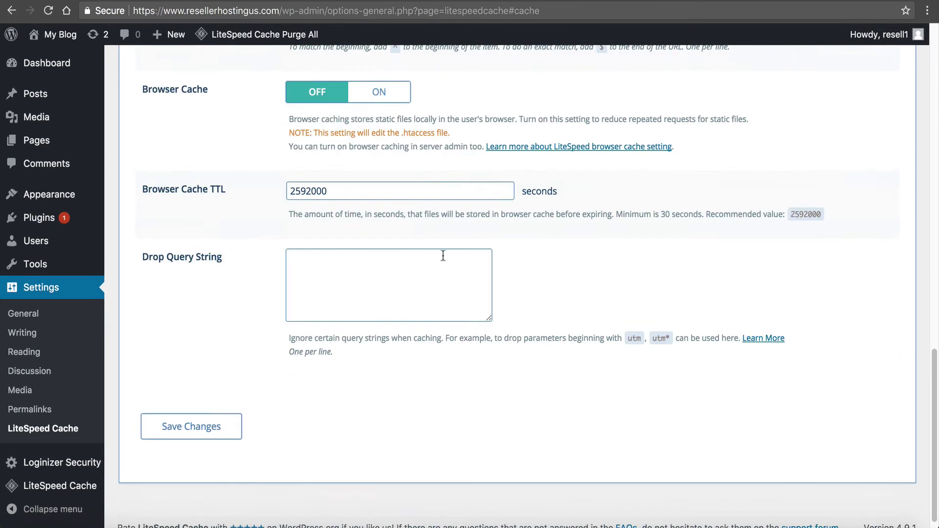
{"action": "scroll", "coordinate": [389, 313], "scroll_direction": "up", "scroll_amount": 15}
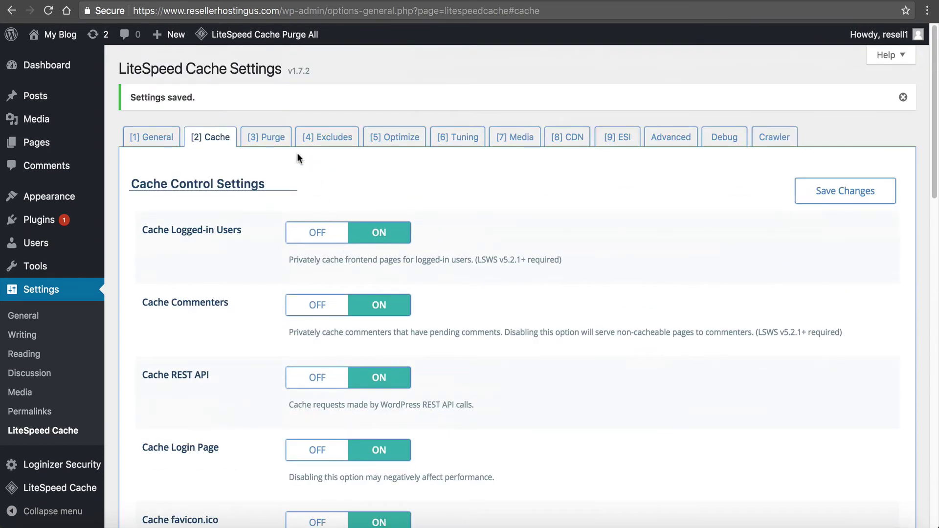
Step: Browse the Purge, Debug, Crawler, Advanced, ESI and CDN settings sections
{"action": "left_click", "coordinate": [272, 139]}
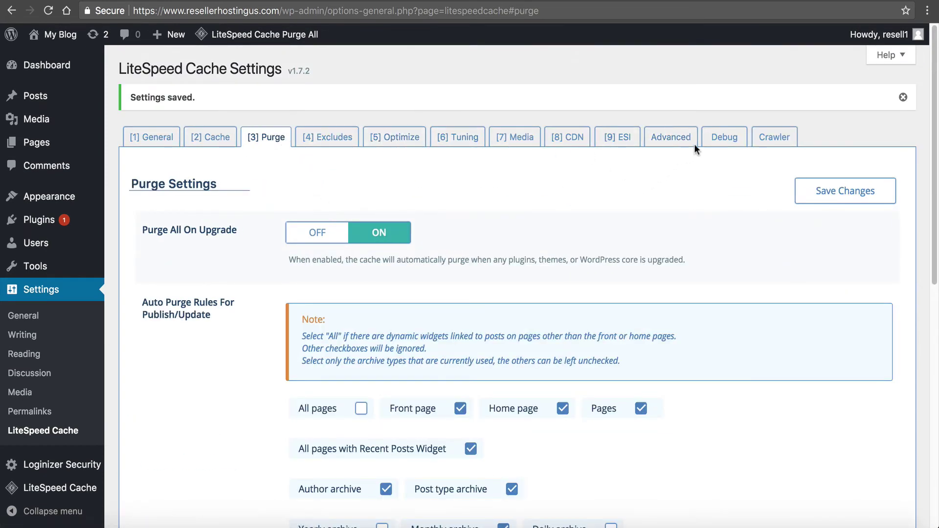
{"action": "left_click", "coordinate": [729, 142]}
{"action": "scroll", "coordinate": [663, 203], "scroll_direction": "down", "scroll_amount": 8}
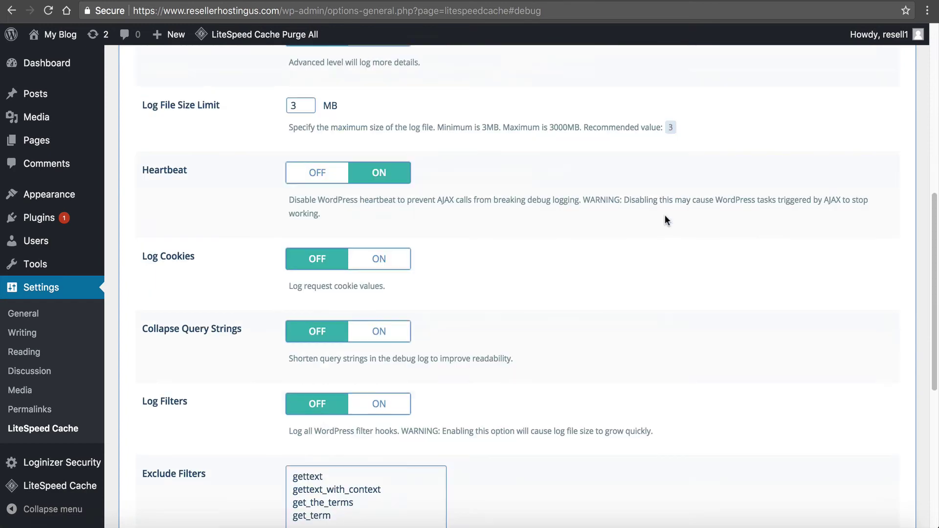
{"action": "scroll", "coordinate": [665, 230], "scroll_direction": "down", "scroll_amount": 3}
{"action": "scroll", "coordinate": [695, 244], "scroll_direction": "up", "scroll_amount": 10}
{"action": "left_click", "coordinate": [775, 110]}
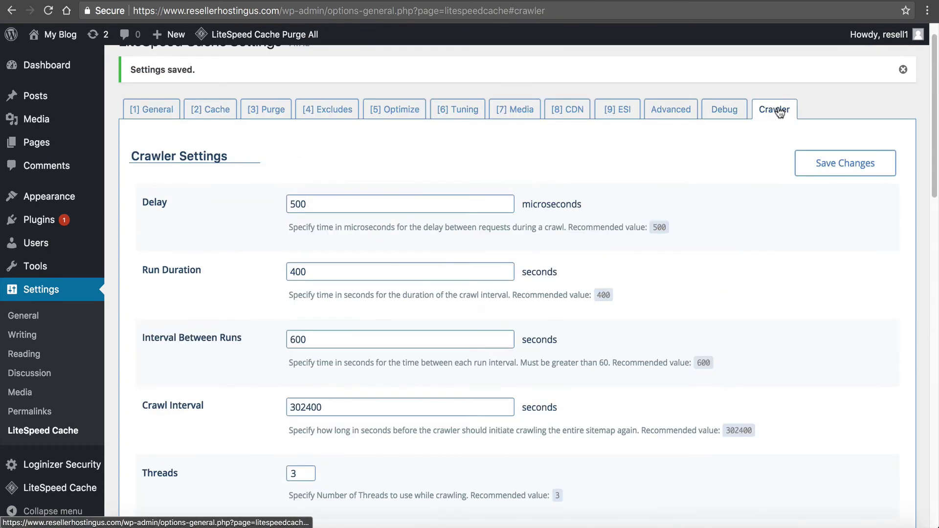
{"action": "left_click", "coordinate": [670, 110]}
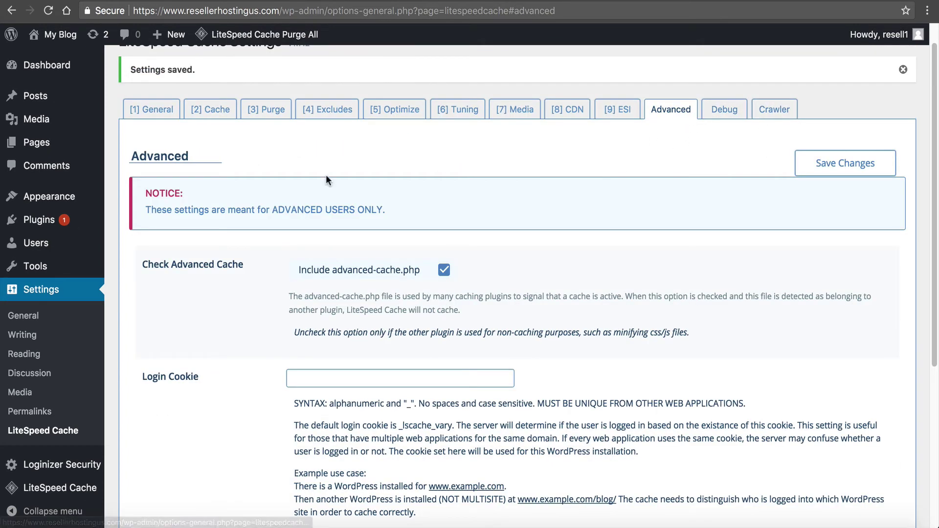
{"action": "scroll", "coordinate": [288, 198], "scroll_direction": "down", "scroll_amount": 5}
{"action": "scroll", "coordinate": [290, 214], "scroll_direction": "up", "scroll_amount": 6}
{"action": "left_click", "coordinate": [599, 138]}
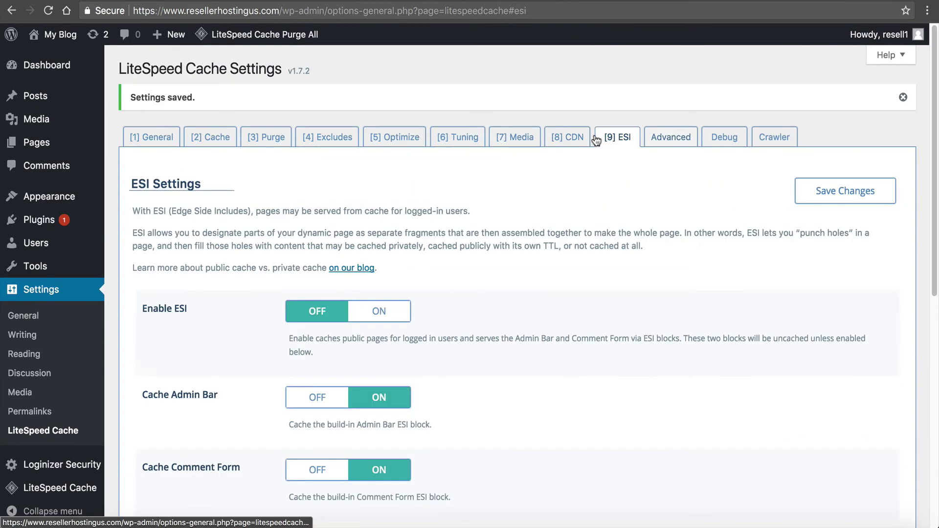
{"action": "left_click", "coordinate": [580, 138]}
Step: Save the Purge settings again, then review the Excludes and Optimization sections
{"action": "left_click", "coordinate": [268, 138]}
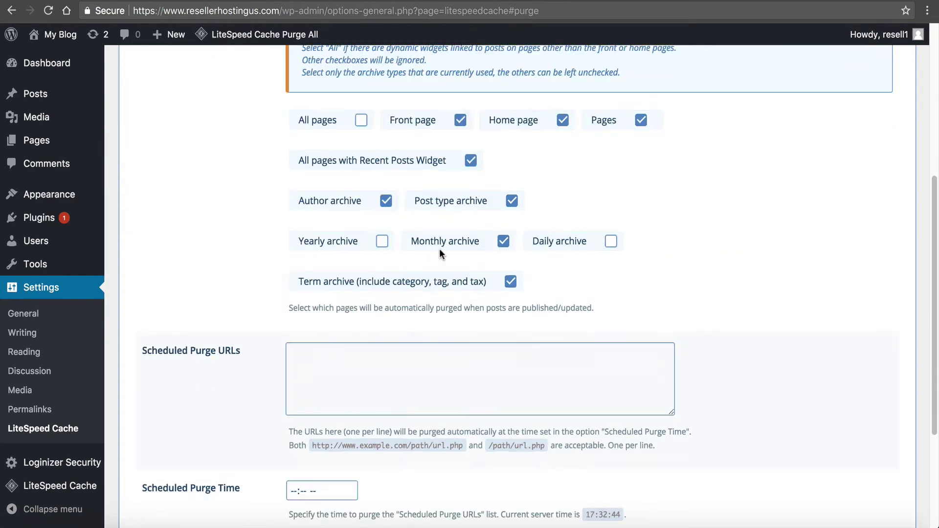
{"action": "scroll", "coordinate": [440, 251], "scroll_direction": "down", "scroll_amount": 4}
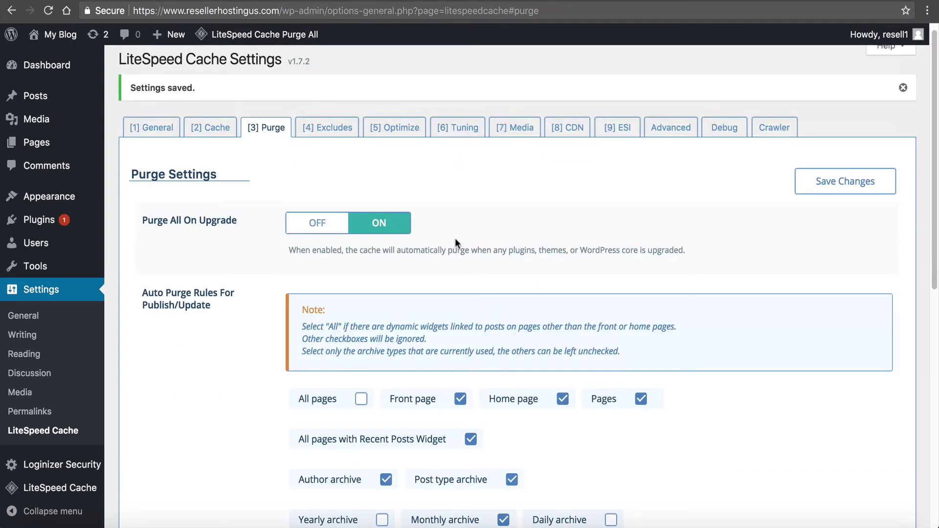
{"action": "left_click", "coordinate": [805, 182]}
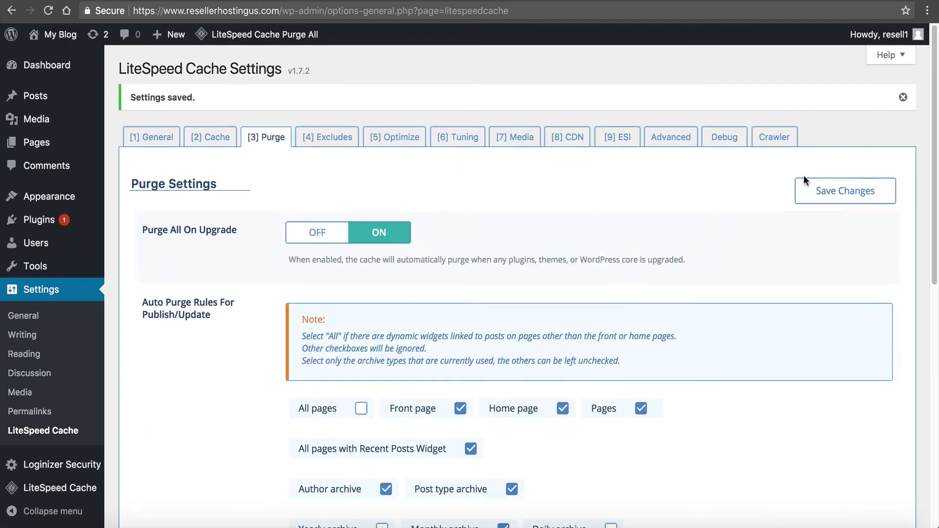
{"action": "left_click", "coordinate": [328, 138]}
{"action": "left_click", "coordinate": [379, 139]}
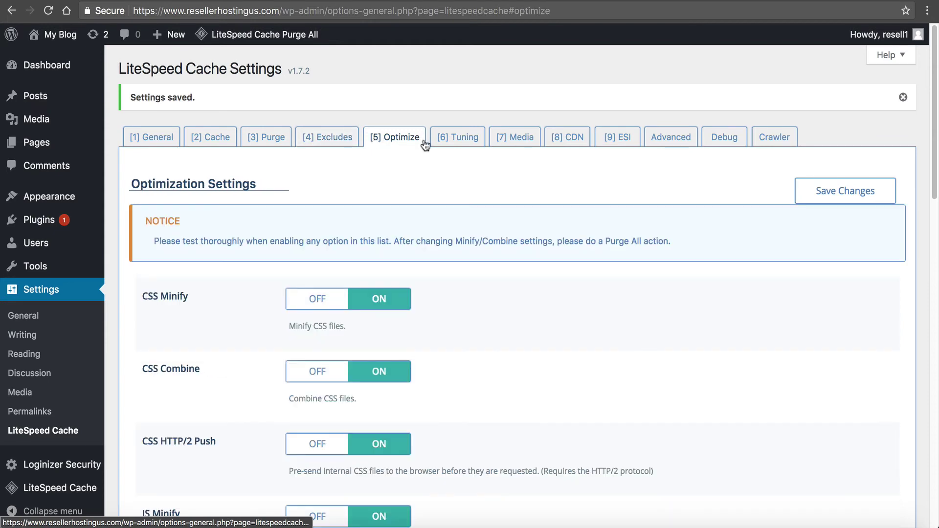
{"action": "scroll", "coordinate": [447, 280], "scroll_direction": "down", "scroll_amount": 1}
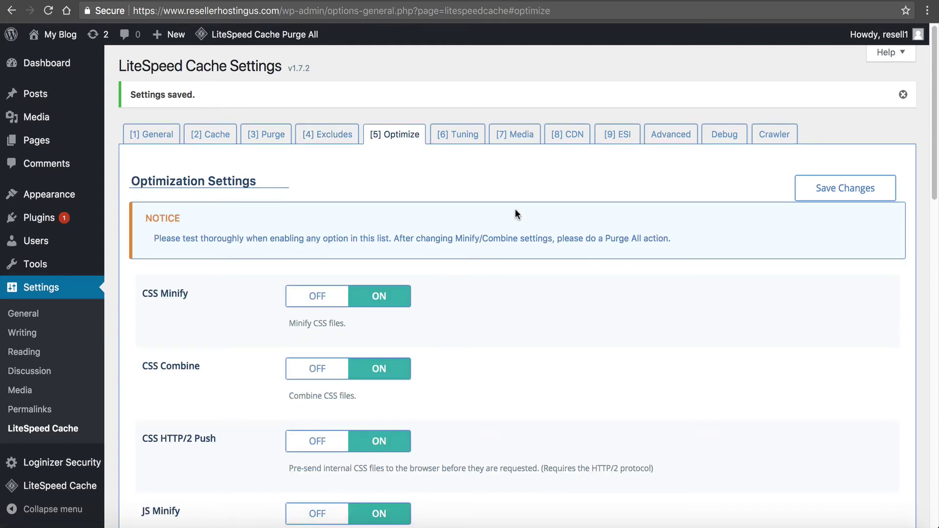
{"action": "scroll", "coordinate": [512, 223], "scroll_direction": "down", "scroll_amount": 15}
{"action": "scroll", "coordinate": [492, 242], "scroll_direction": "up", "scroll_amount": 8}
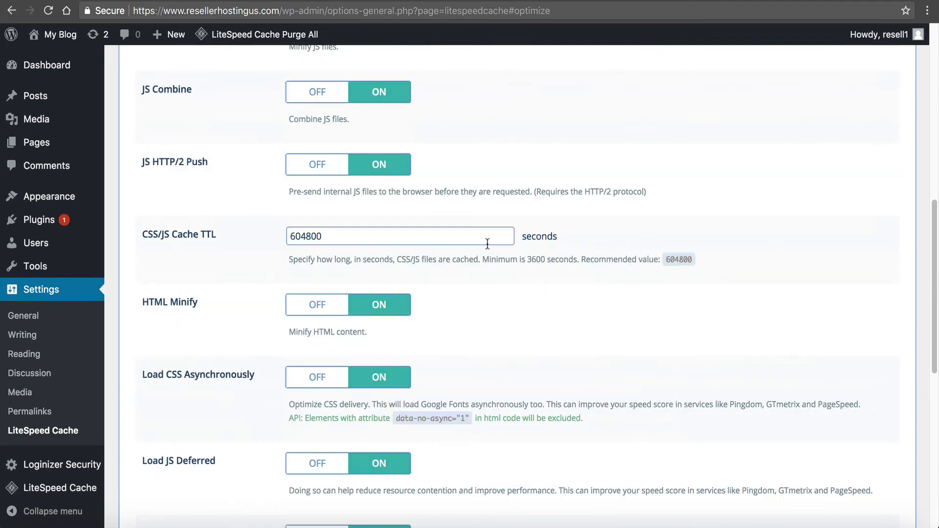
{"action": "scroll", "coordinate": [488, 242], "scroll_direction": "up", "scroll_amount": 10}
Step: On the General tab, set Enable LiteSpeed Cache to Disable and save, then back to Enable and save
{"action": "left_click", "coordinate": [155, 138]}
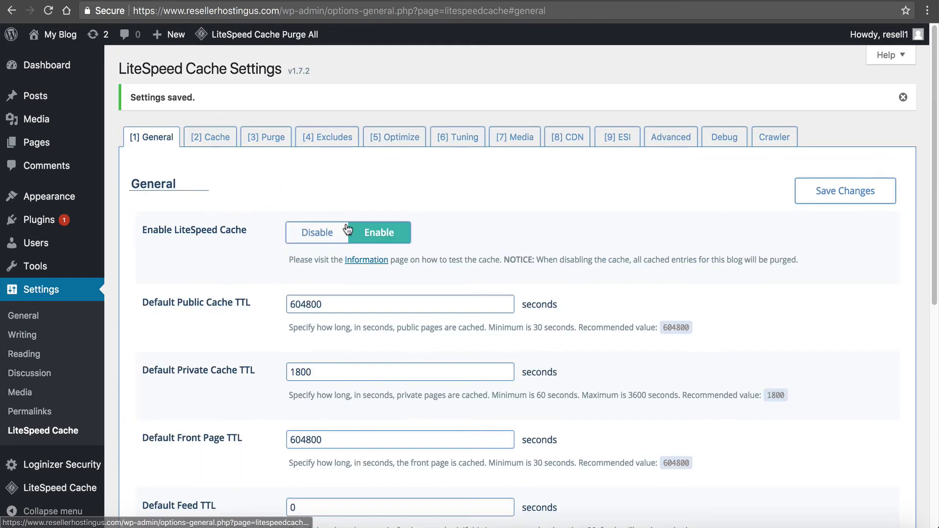
{"action": "scroll", "coordinate": [431, 218], "scroll_direction": "down", "scroll_amount": 5}
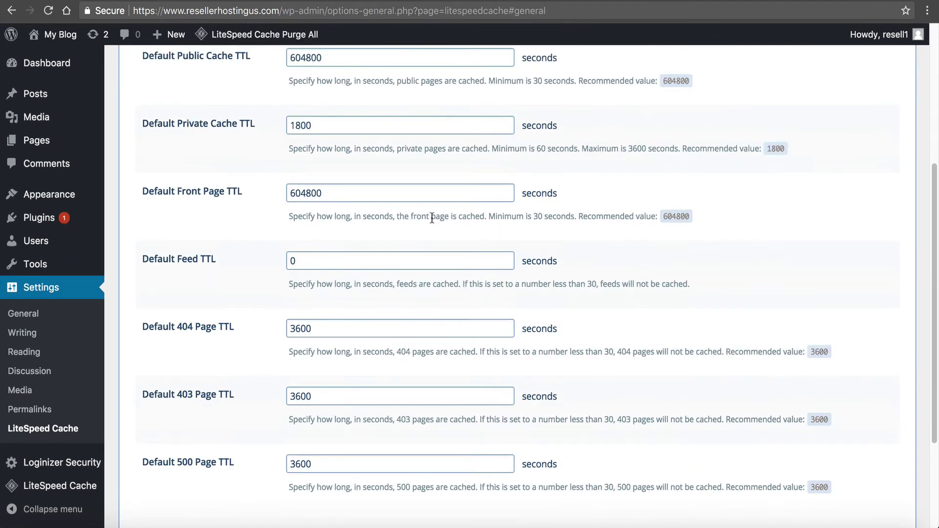
{"action": "scroll", "coordinate": [435, 221], "scroll_direction": "down", "scroll_amount": 3}
{"action": "scroll", "coordinate": [434, 224], "scroll_direction": "up", "scroll_amount": 8}
{"action": "left_click", "coordinate": [316, 239]}
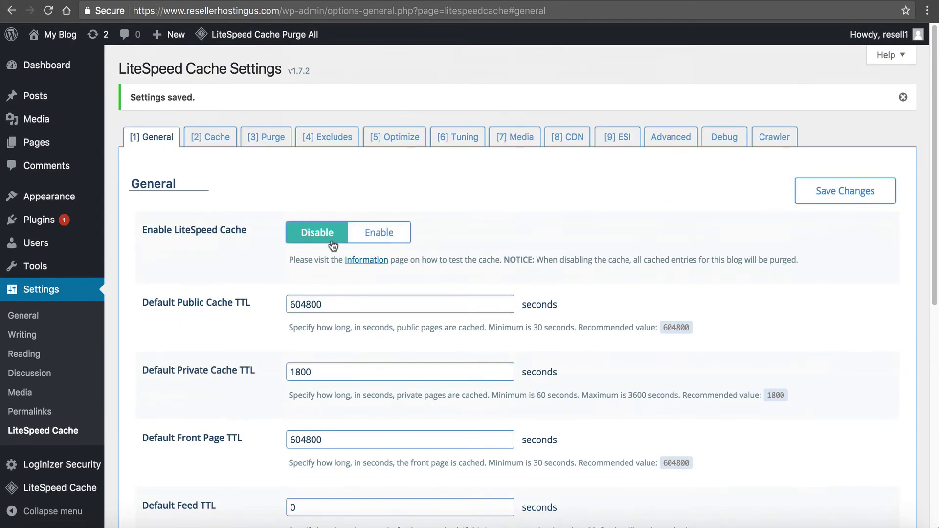
{"action": "left_click", "coordinate": [817, 191]}
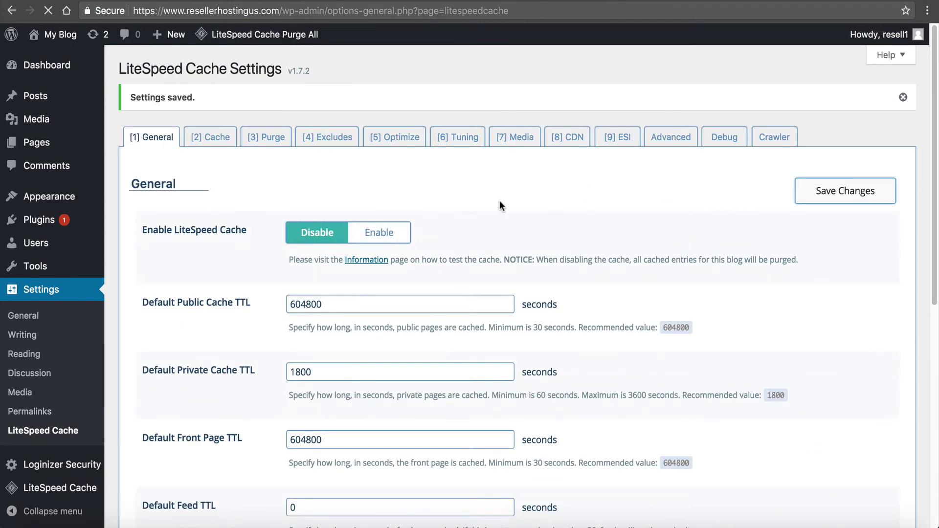
{"action": "left_click", "coordinate": [399, 232]}
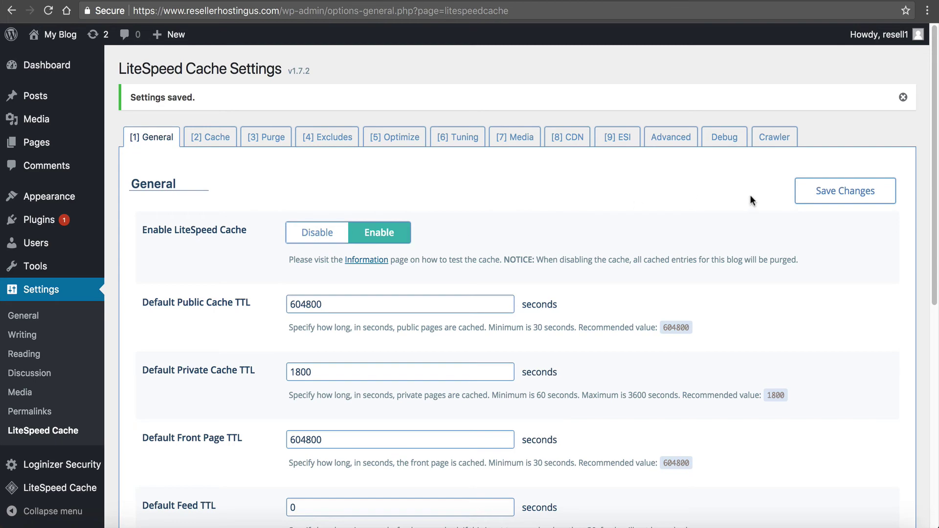
{"action": "left_click", "coordinate": [826, 198]}
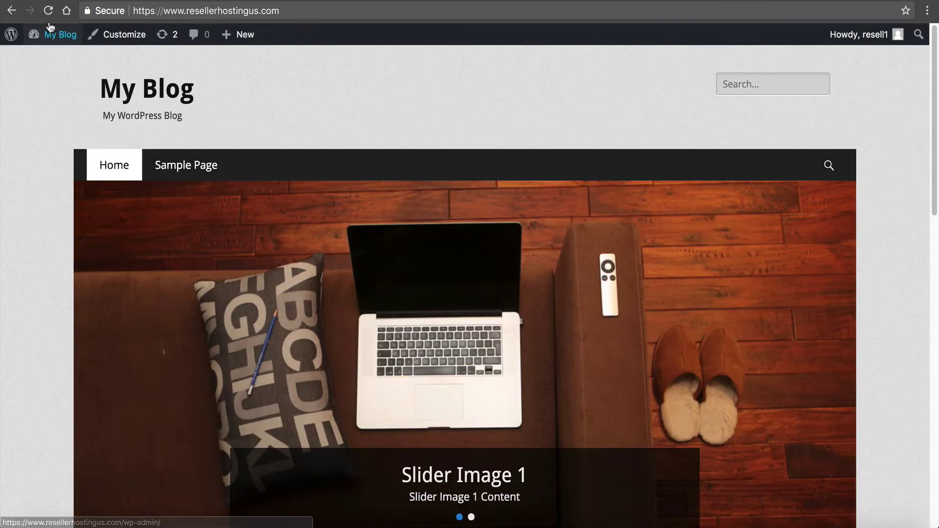
{"action": "left_click", "coordinate": [54, 35]}
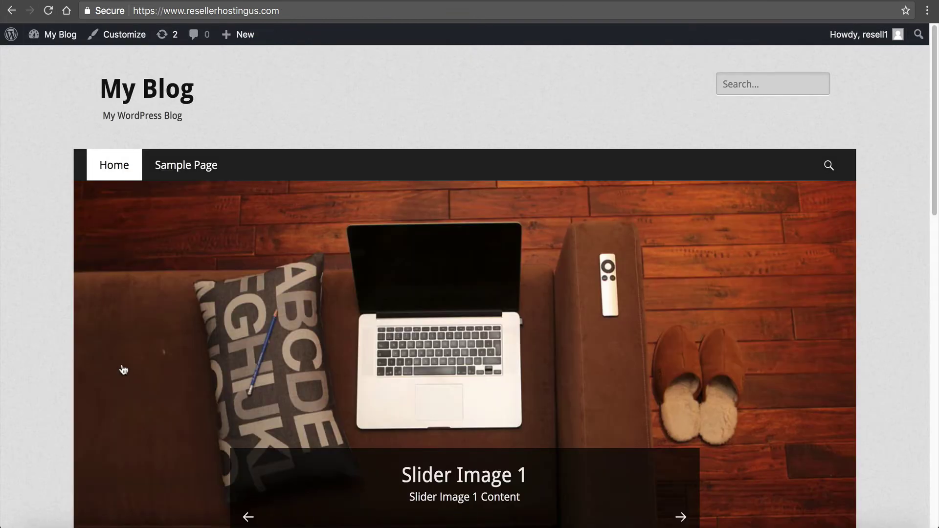
{"action": "left_click", "coordinate": [177, 178]}
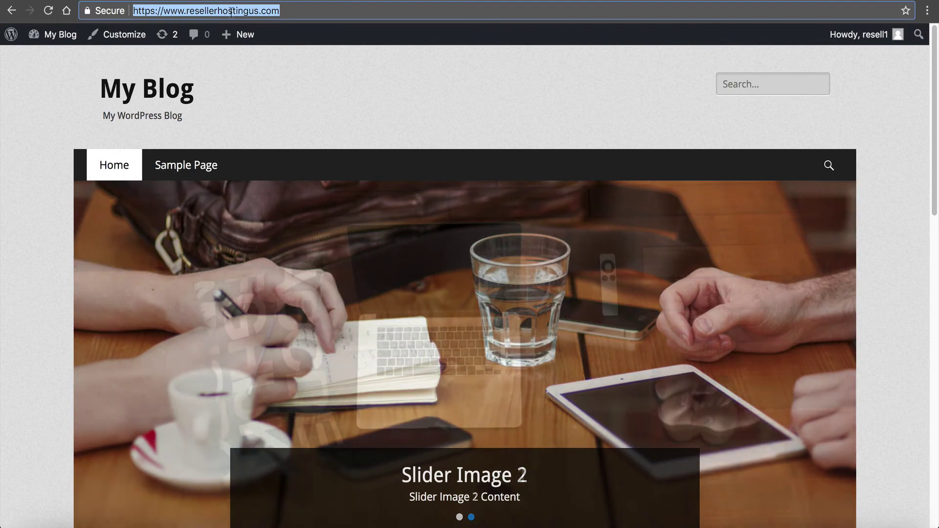
{"action": "right_click", "coordinate": [233, 10]}
{"action": "left_click", "coordinate": [256, 30]}
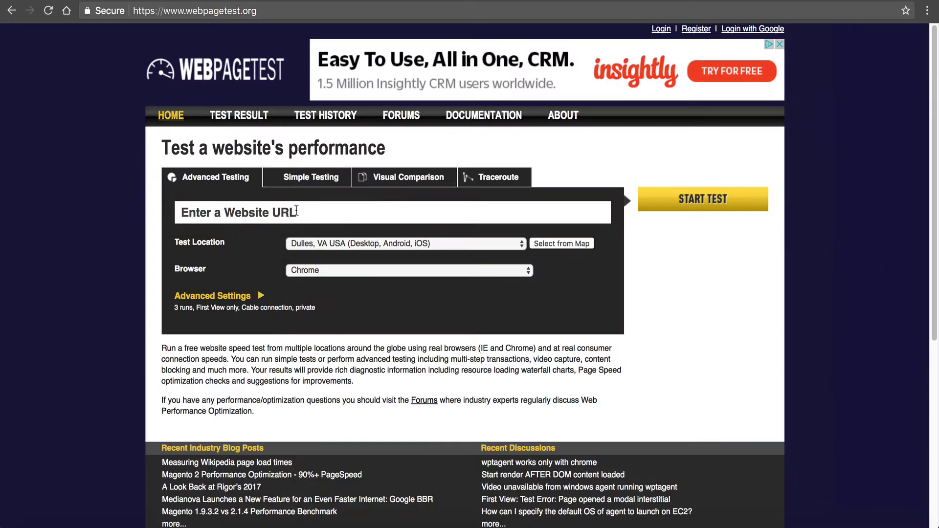
{"action": "right_click", "coordinate": [295, 206]}
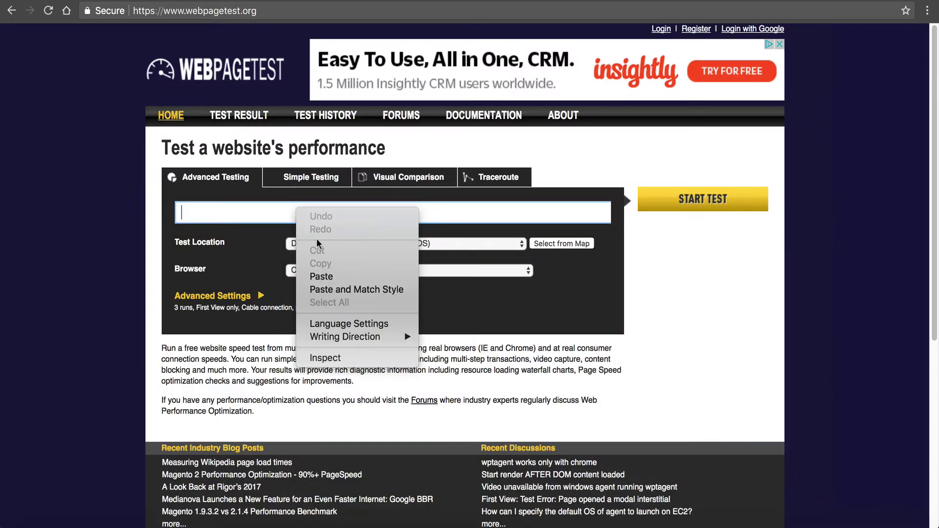
{"action": "left_click", "coordinate": [345, 276]}
{"action": "left_click", "coordinate": [688, 200]}
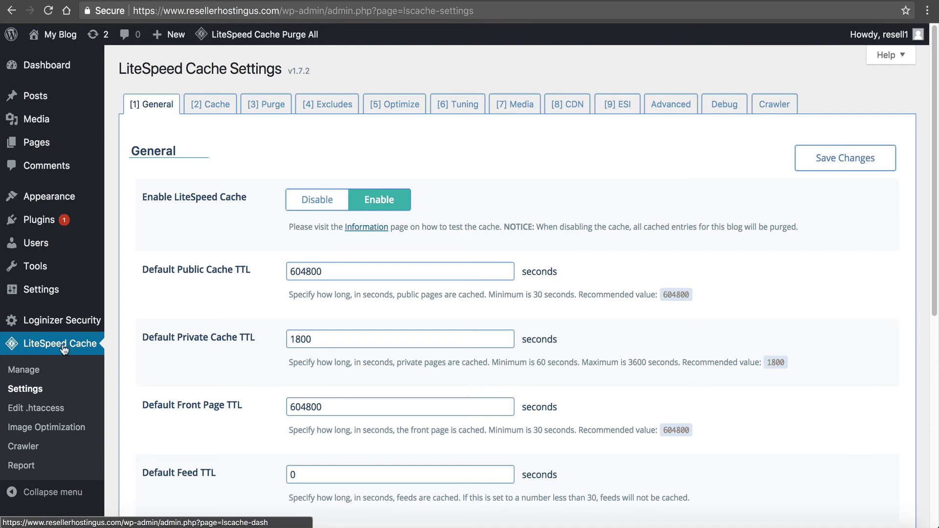
Step: Visit the LiteSpeed Cache Manage page, check the Cache tab in Settings, then return to Manage
{"action": "left_click", "coordinate": [45, 371]}
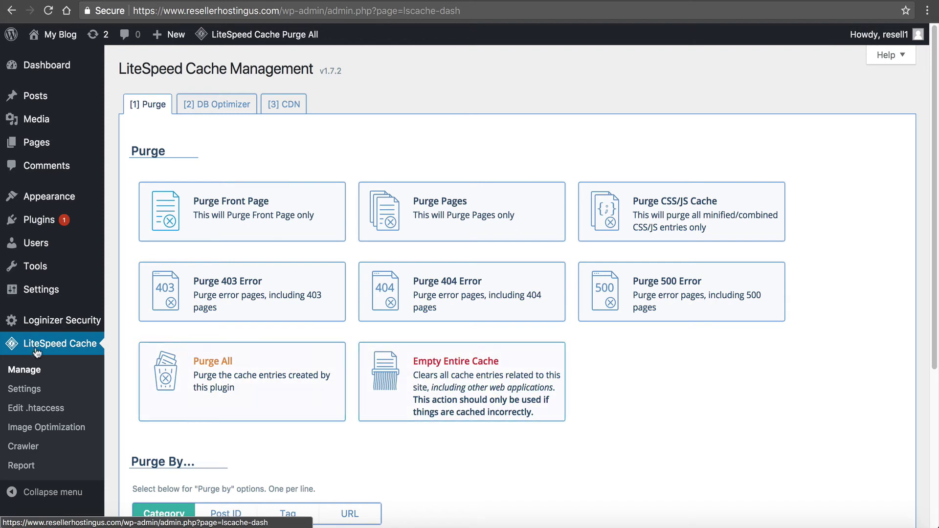
{"action": "left_click", "coordinate": [26, 389]}
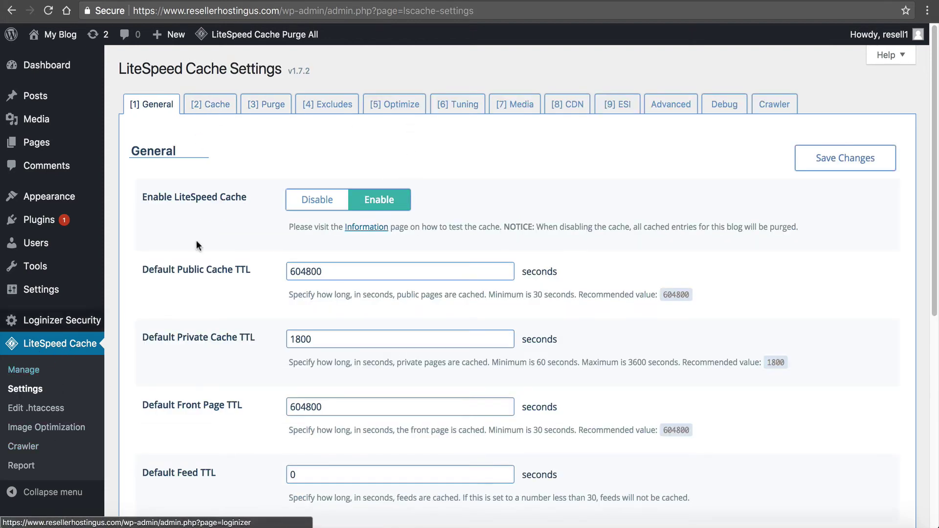
{"action": "left_click", "coordinate": [214, 104]}
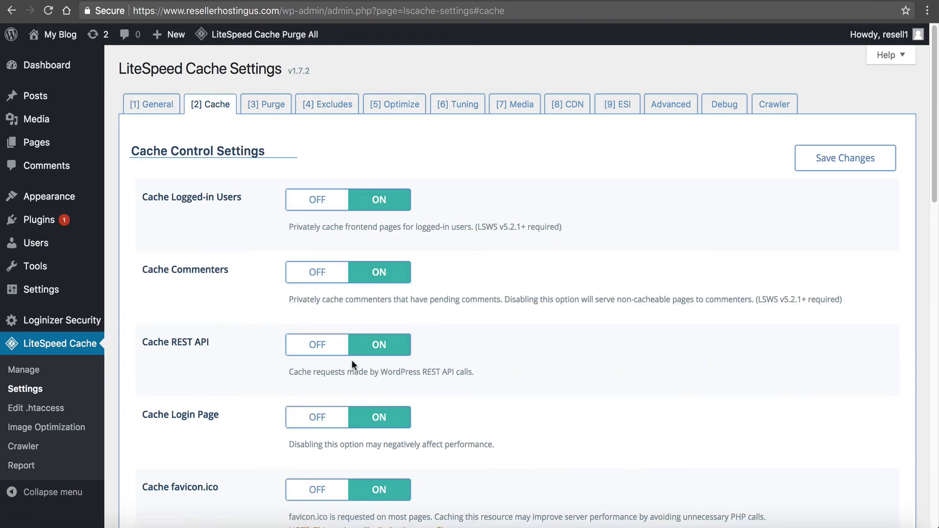
{"action": "left_click", "coordinate": [24, 370]}
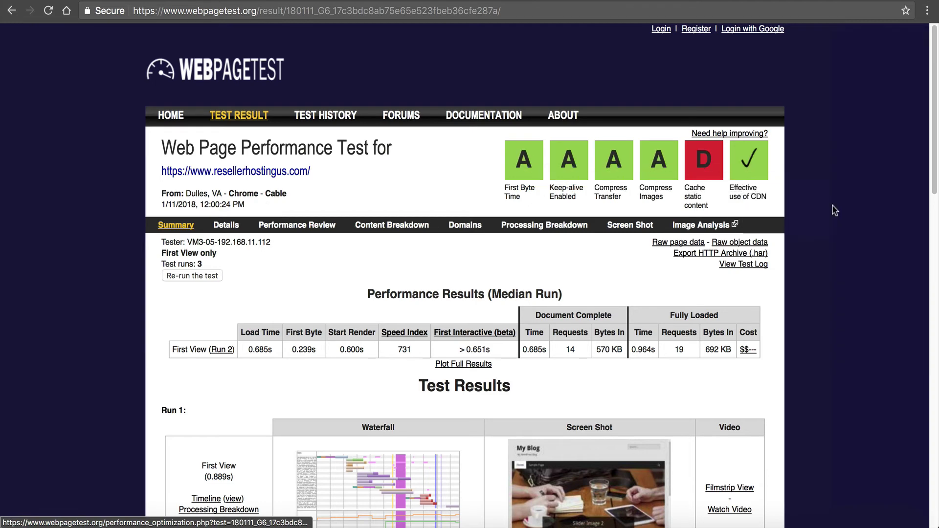
Step: Open the D-graded 'Cache static content' details and read the browser caching warnings
{"action": "left_click", "coordinate": [707, 164]}
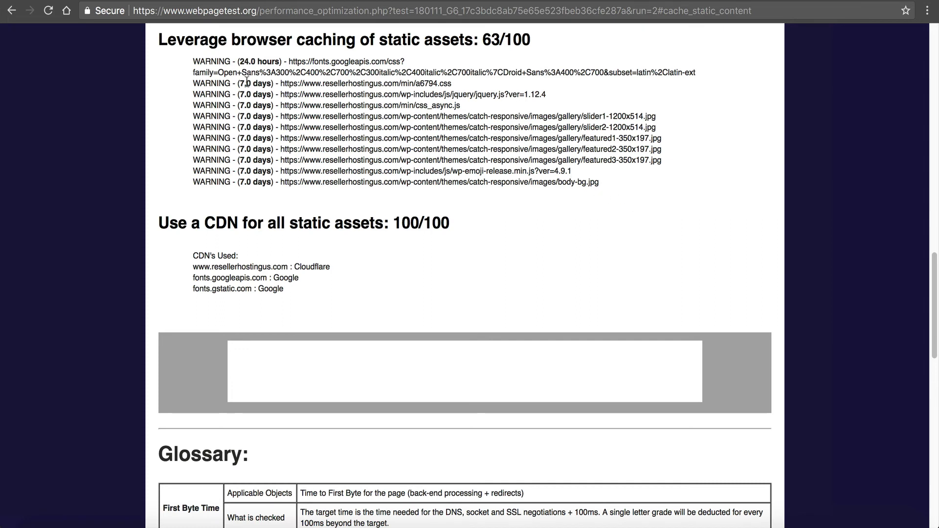
{"action": "left_click_drag", "start_coordinate": [247, 83], "coordinate": [265, 100]}
{"action": "left_click", "coordinate": [264, 184]}
{"action": "left_click", "coordinate": [263, 84]}
Step: Read the Glossary's Cache Static expiry explanation further down the review page
{"action": "scroll", "coordinate": [425, 145], "scroll_direction": "down", "scroll_amount": 9}
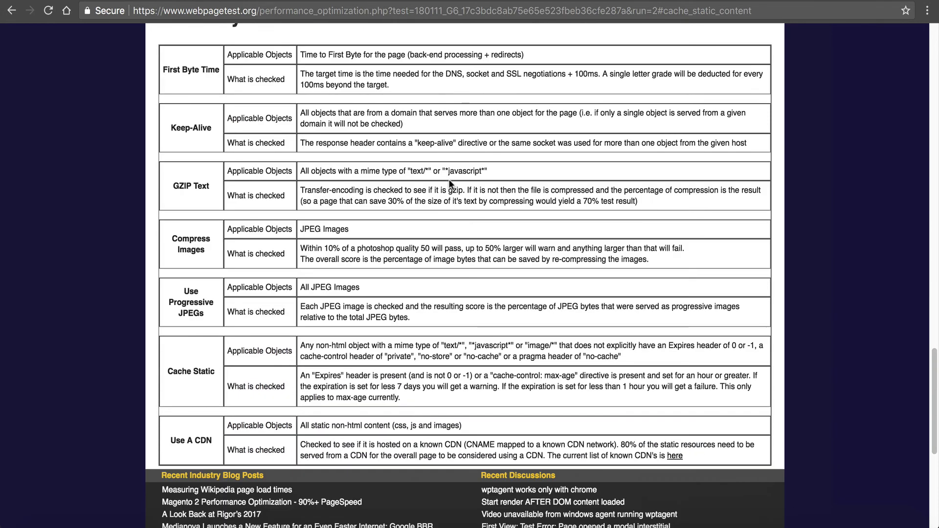
{"action": "scroll", "coordinate": [392, 255], "scroll_direction": "down", "scroll_amount": 1}
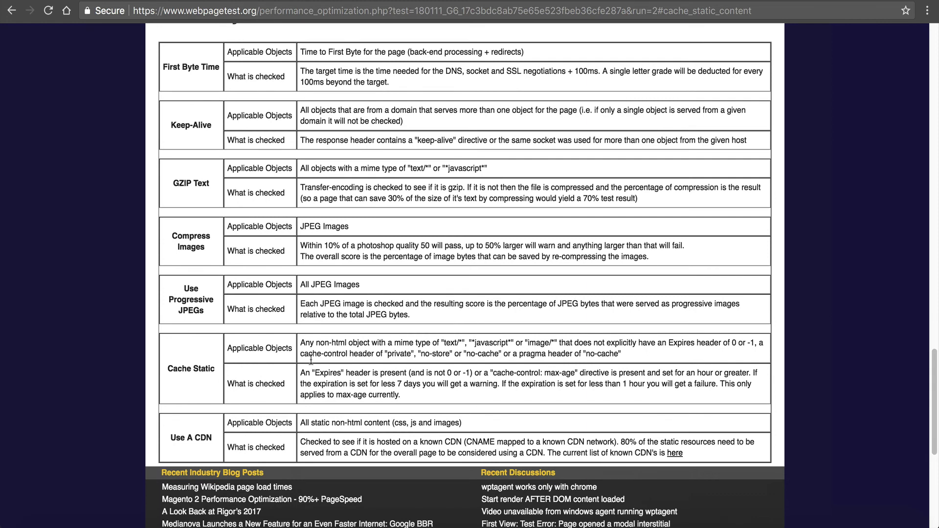
{"action": "left_click_drag", "start_coordinate": [302, 370], "coordinate": [410, 372]}
{"action": "left_click", "coordinate": [422, 373]}
Step: Review the optimization checklist and the 500 ms target first byte time
{"action": "scroll", "coordinate": [440, 349], "scroll_direction": "up", "scroll_amount": 10}
{"action": "scroll", "coordinate": [401, 343], "scroll_direction": "up", "scroll_amount": 5}
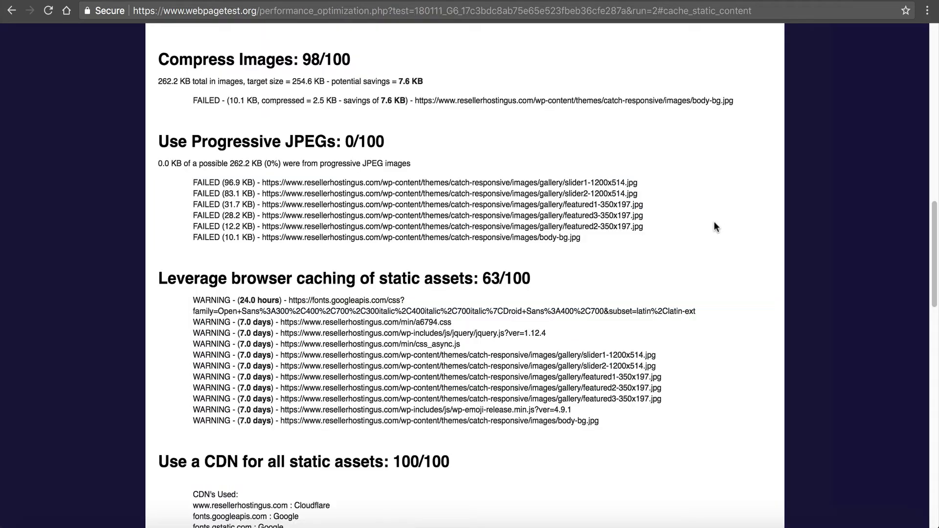
{"action": "scroll", "coordinate": [714, 222], "scroll_direction": "up", "scroll_amount": 15}
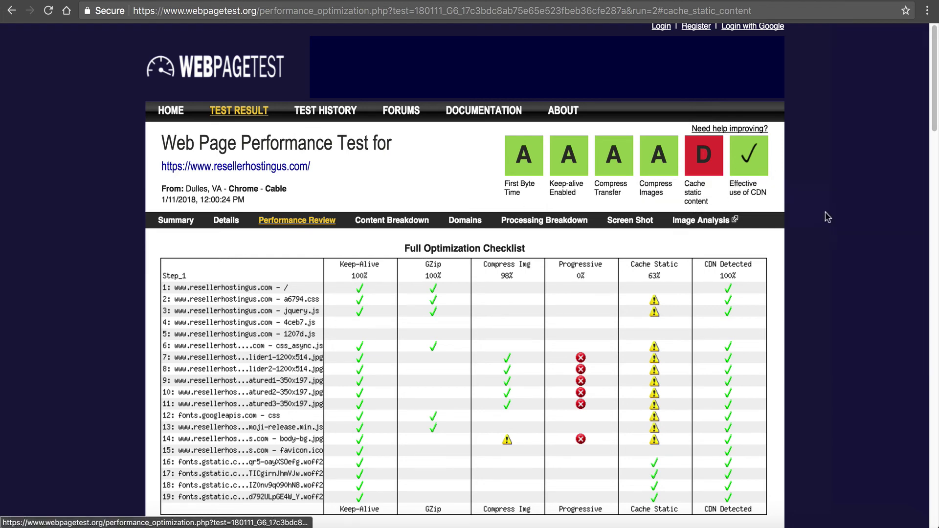
{"action": "scroll", "coordinate": [695, 263], "scroll_direction": "down", "scroll_amount": 10}
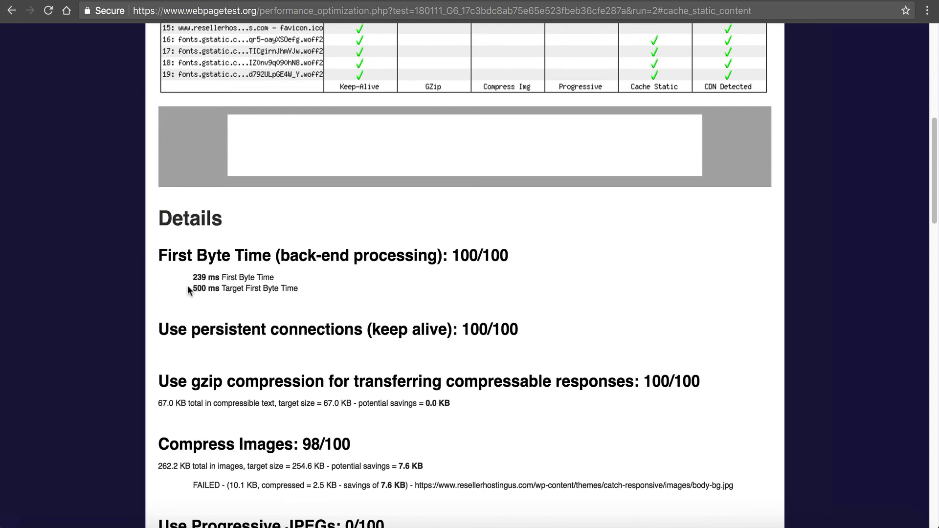
{"action": "left_click_drag", "start_coordinate": [192, 289], "coordinate": [231, 287]}
{"action": "left_click", "coordinate": [238, 279]}
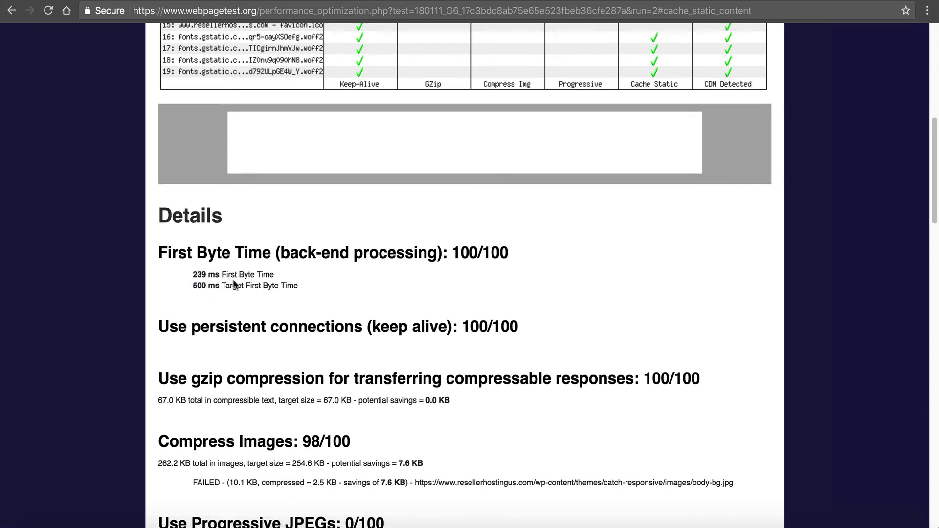
Step: Scan the remaining Details, then return to the WordPress LiteSpeed Cache Manage tab
{"action": "scroll", "coordinate": [235, 289], "scroll_direction": "down", "scroll_amount": 1}
{"action": "scroll", "coordinate": [382, 291], "scroll_direction": "down", "scroll_amount": 2}
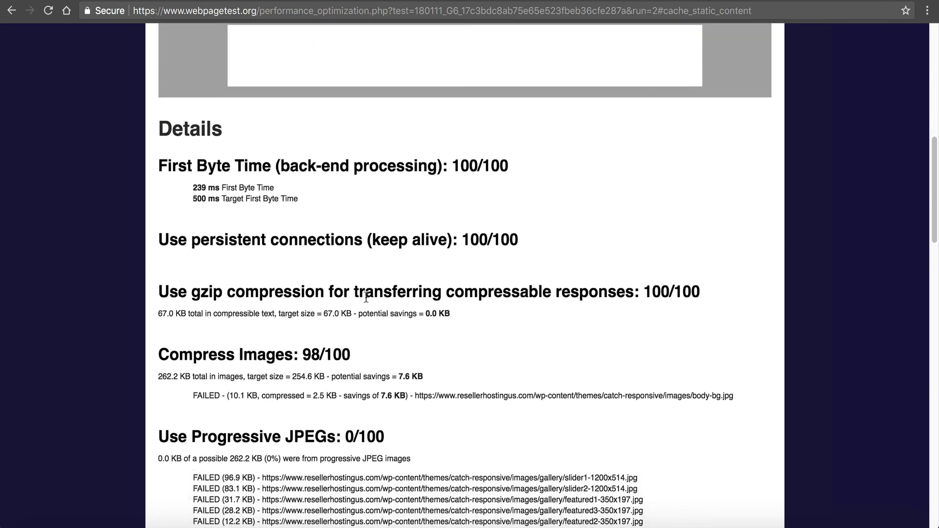
{"action": "scroll", "coordinate": [374, 289], "scroll_direction": "down", "scroll_amount": 5}
{"action": "scroll", "coordinate": [367, 296], "scroll_direction": "up", "scroll_amount": 1}
{"action": "scroll", "coordinate": [368, 299], "scroll_direction": "up", "scroll_amount": 15}
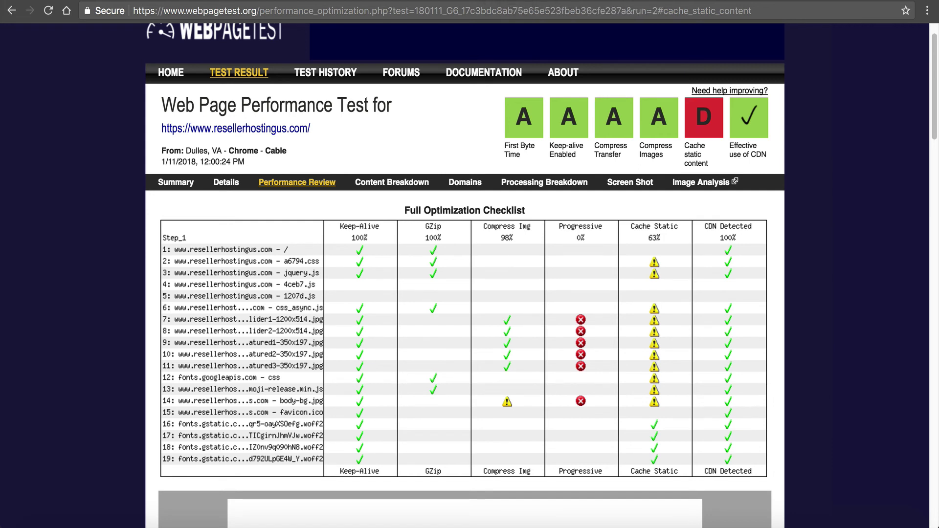
{"action": "key", "text": "ctrl+Tab"}
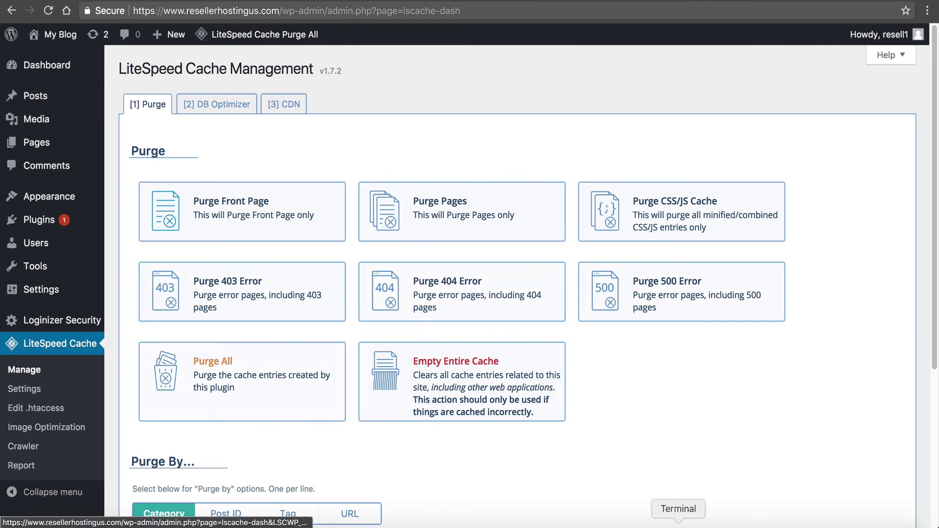
Step: In LiteSpeed Cache Settings, confirm Browser Cache is on, then go to the [1] General tab
{"action": "scroll", "coordinate": [685, 379], "scroll_direction": "down", "scroll_amount": 1}
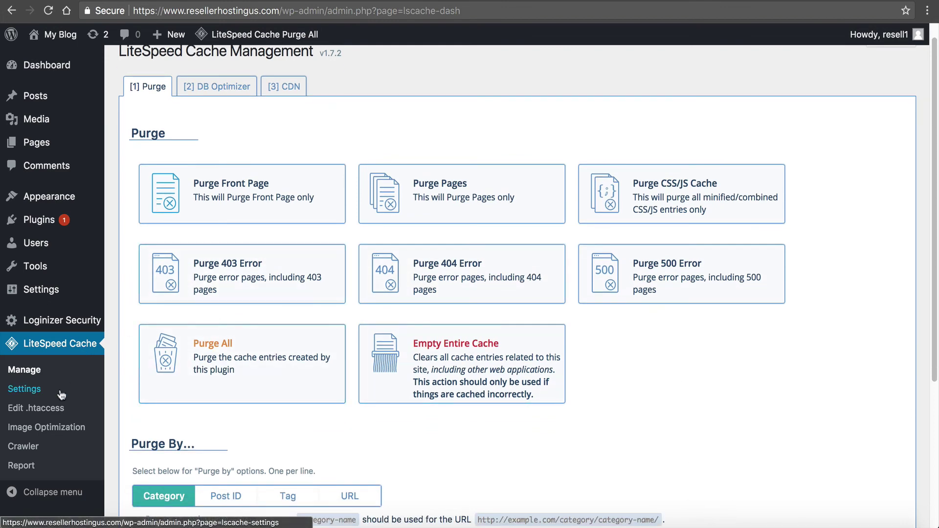
{"action": "left_click", "coordinate": [24, 389]}
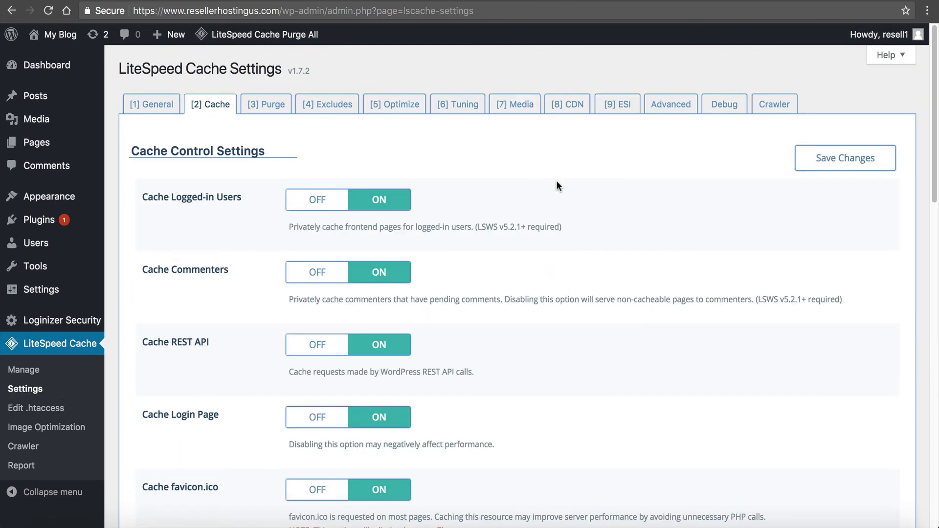
{"action": "scroll", "coordinate": [555, 181], "scroll_direction": "down", "scroll_amount": 5}
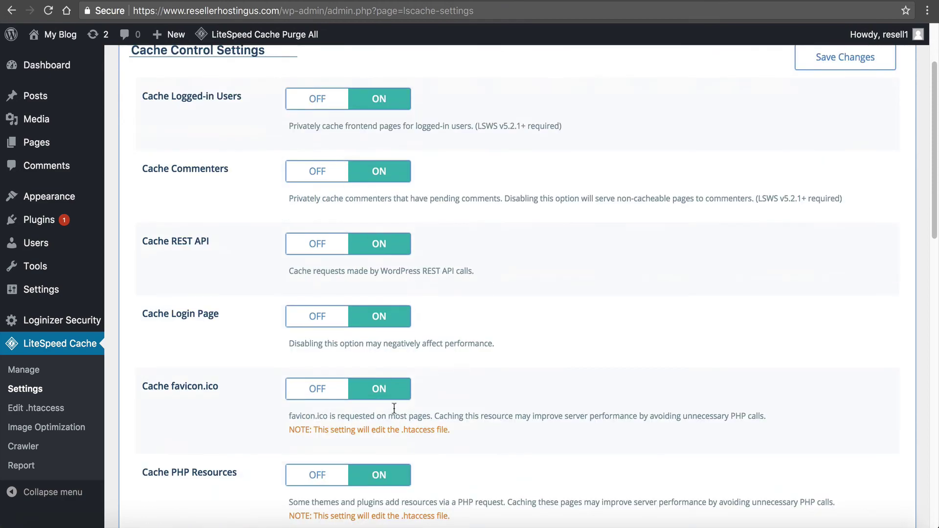
{"action": "scroll", "coordinate": [394, 345], "scroll_direction": "down", "scroll_amount": 10}
{"action": "scroll", "coordinate": [295, 387], "scroll_direction": "down", "scroll_amount": 18}
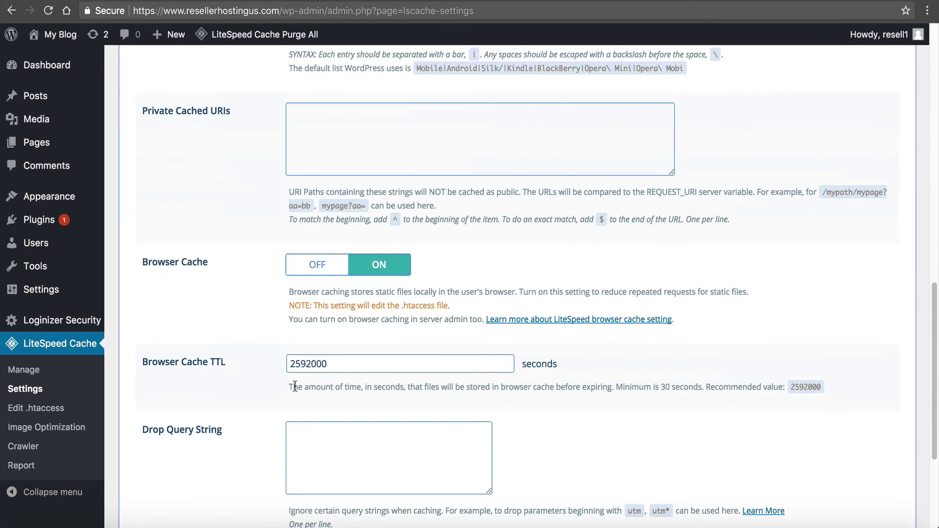
{"action": "scroll", "coordinate": [295, 387], "scroll_direction": "up", "scroll_amount": 20}
{"action": "scroll", "coordinate": [427, 332], "scroll_direction": "up", "scroll_amount": 7}
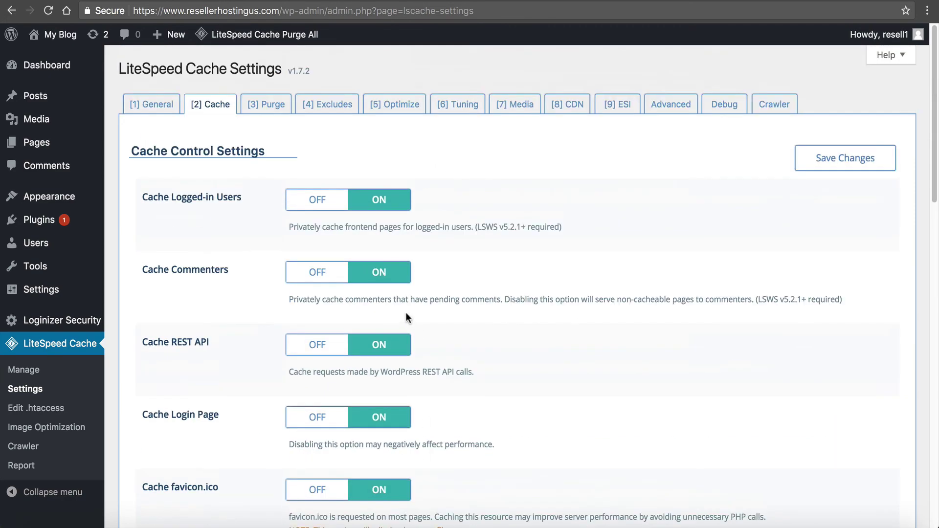
{"action": "left_click", "coordinate": [166, 117]}
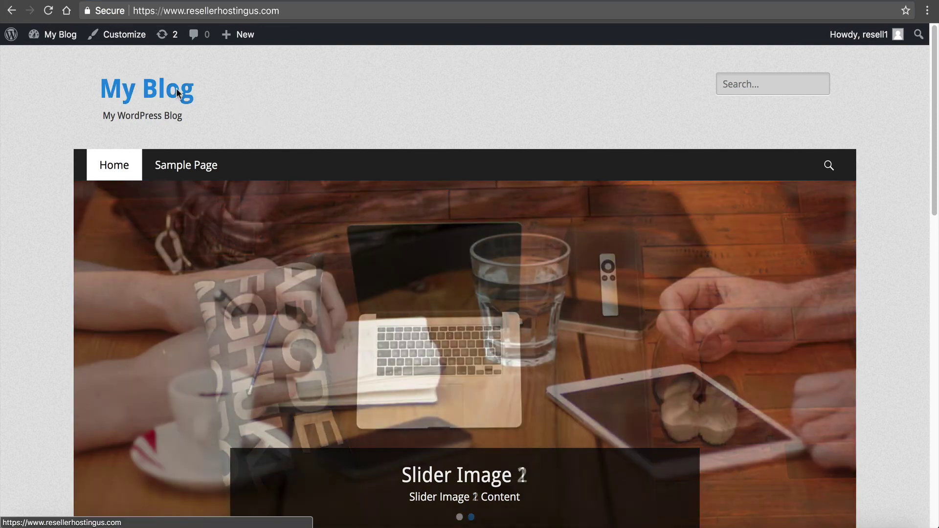
Step: Browse the blog homepage, the Sample Page, and the January 2018 archive
{"action": "left_click", "coordinate": [176, 88]}
{"action": "left_click", "coordinate": [206, 168]}
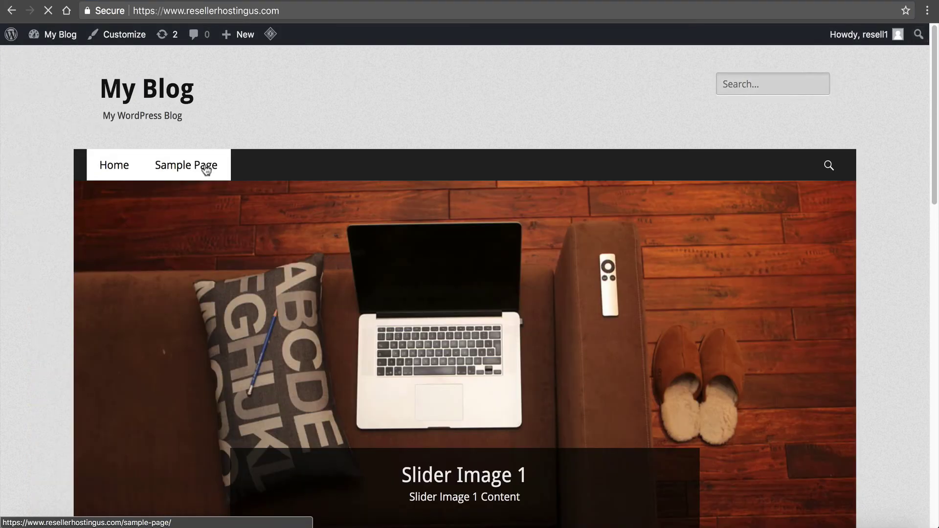
{"action": "scroll", "coordinate": [323, 235], "scroll_direction": "down", "scroll_amount": 3}
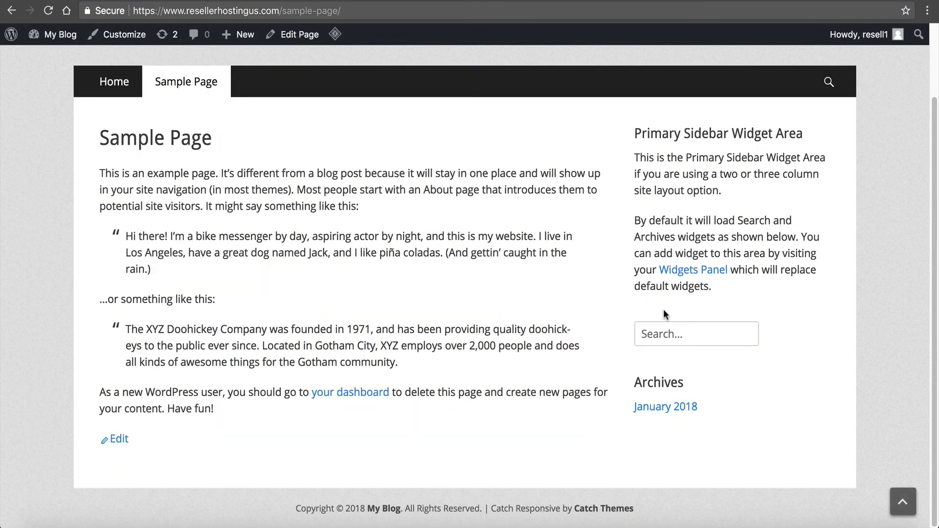
{"action": "left_click", "coordinate": [641, 412]}
Step: Return home, reopen the Sample Page, and follow its sidebar link to the Widgets admin page
{"action": "scroll", "coordinate": [181, 269], "scroll_direction": "down", "scroll_amount": 1}
{"action": "scroll", "coordinate": [178, 265], "scroll_direction": "up", "scroll_amount": 1}
{"action": "left_click", "coordinate": [175, 88]}
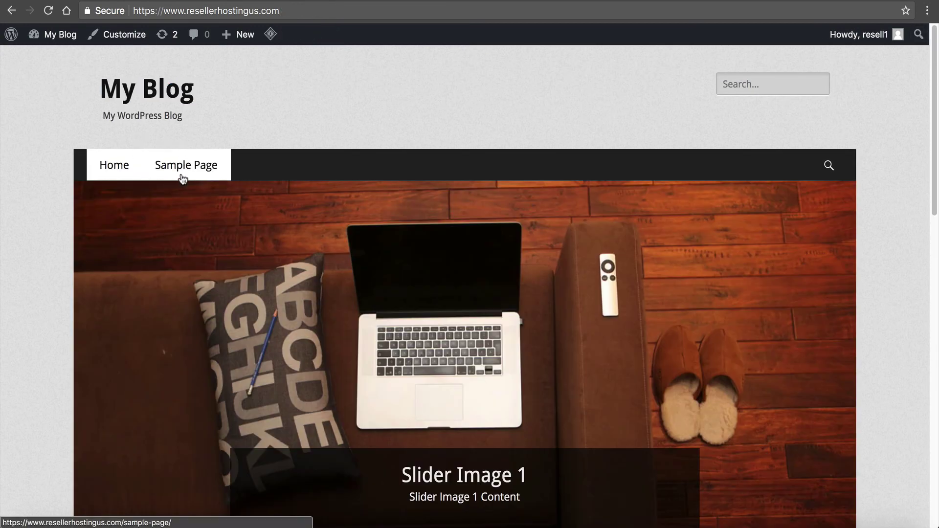
{"action": "left_click", "coordinate": [152, 168]}
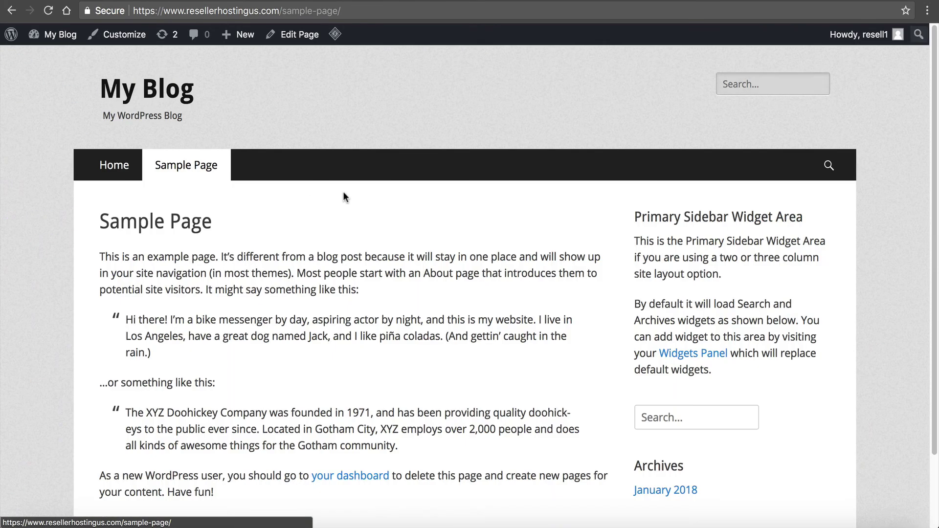
{"action": "left_click", "coordinate": [685, 351]}
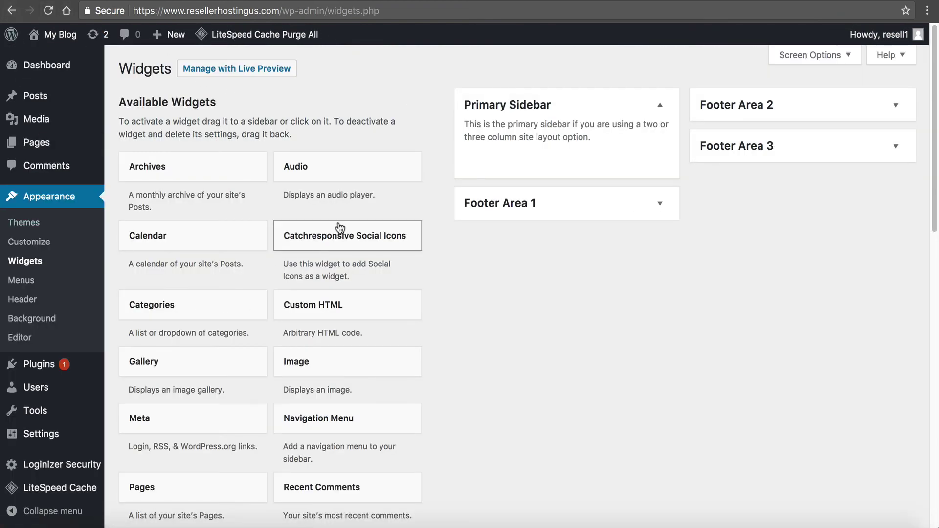
Step: Update the Image Optimization reduction status to show Level 1 and 30 credits, then reach the purge page
{"action": "mouse_move", "coordinate": [95, 487]}
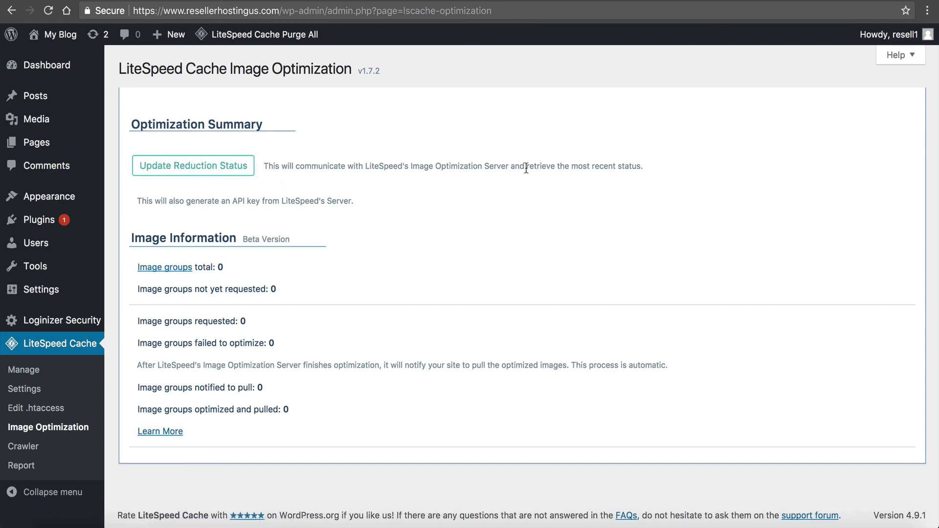
{"action": "left_click", "coordinate": [170, 173]}
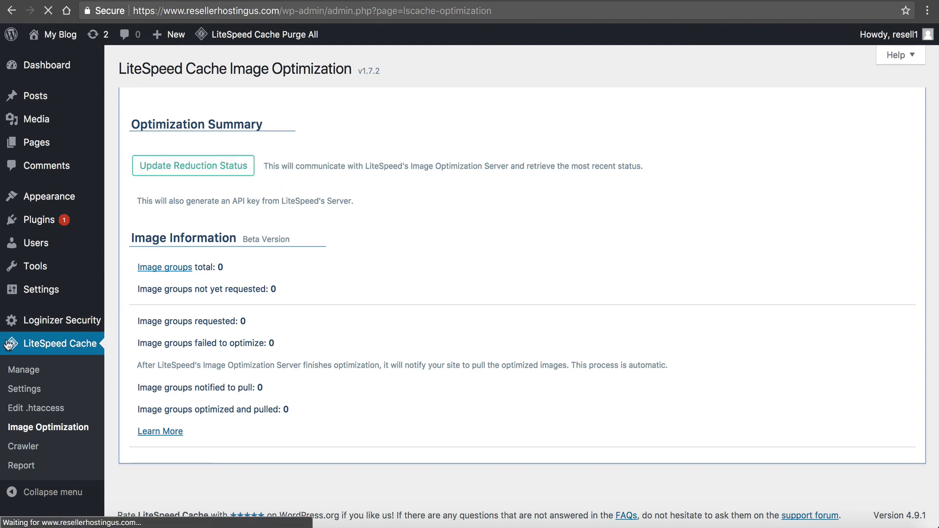
{"action": "scroll", "coordinate": [206, 327], "scroll_direction": "down", "scroll_amount": 2}
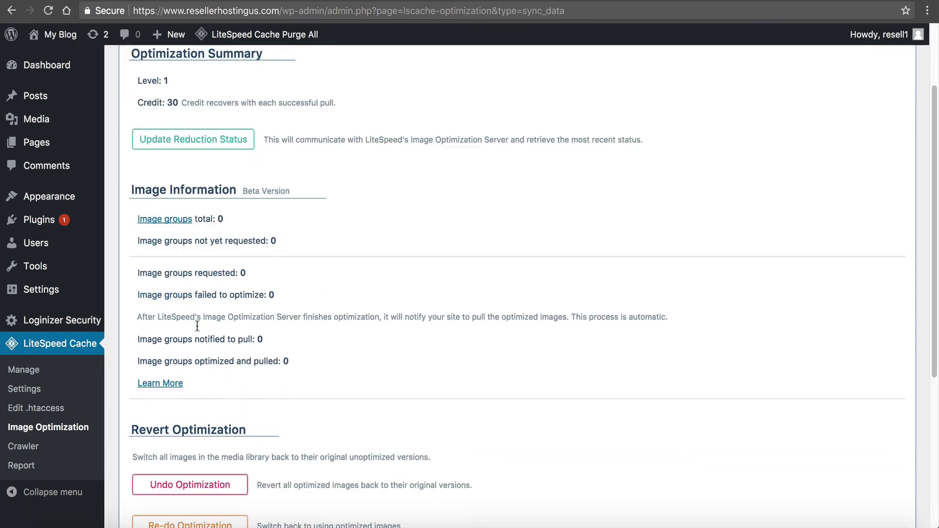
{"action": "scroll", "coordinate": [124, 400], "scroll_direction": "down", "scroll_amount": 2}
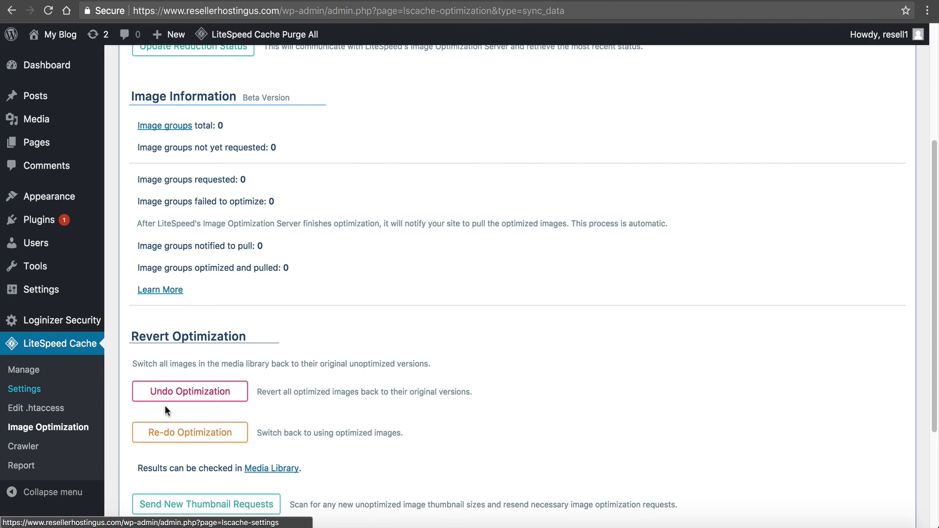
{"action": "scroll", "coordinate": [175, 406], "scroll_direction": "down", "scroll_amount": 2}
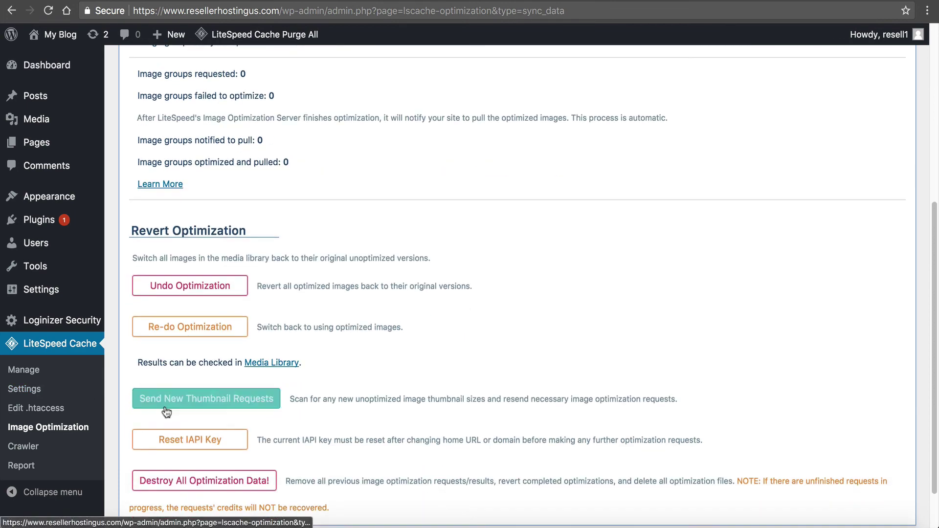
{"action": "scroll", "coordinate": [166, 413], "scroll_direction": "down", "scroll_amount": 1}
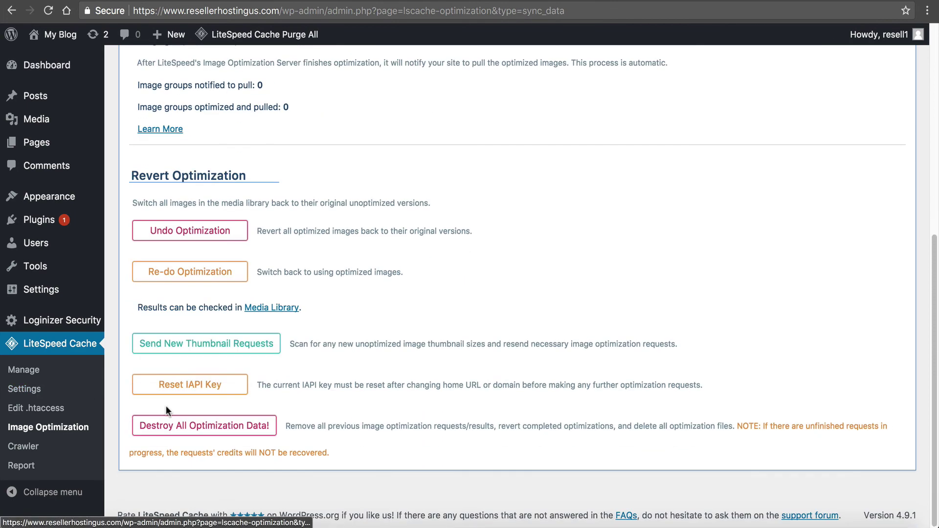
{"action": "left_click", "coordinate": [61, 371]}
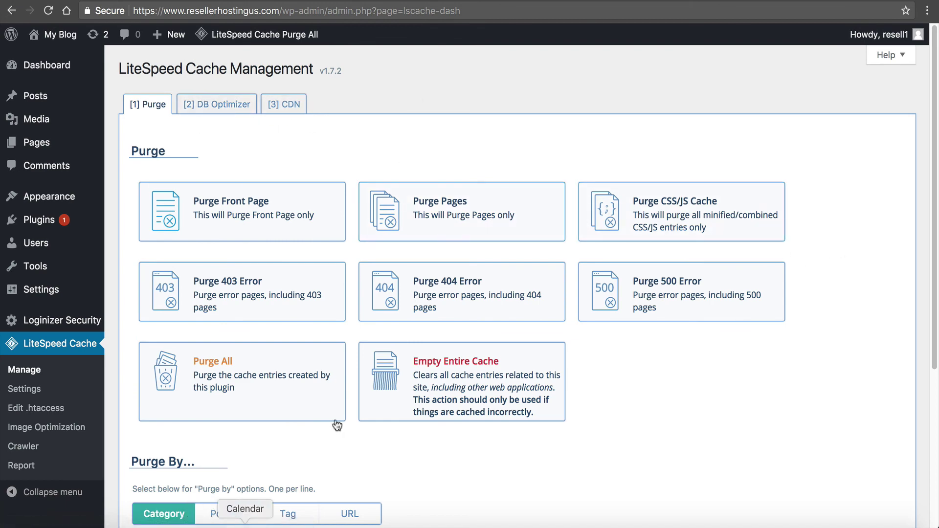
Step: Confirm all toggles on the LiteSpeed Cache [2] Cache tab are on, then return to WebPageTest
{"action": "scroll", "coordinate": [548, 193], "scroll_direction": "down", "scroll_amount": 5}
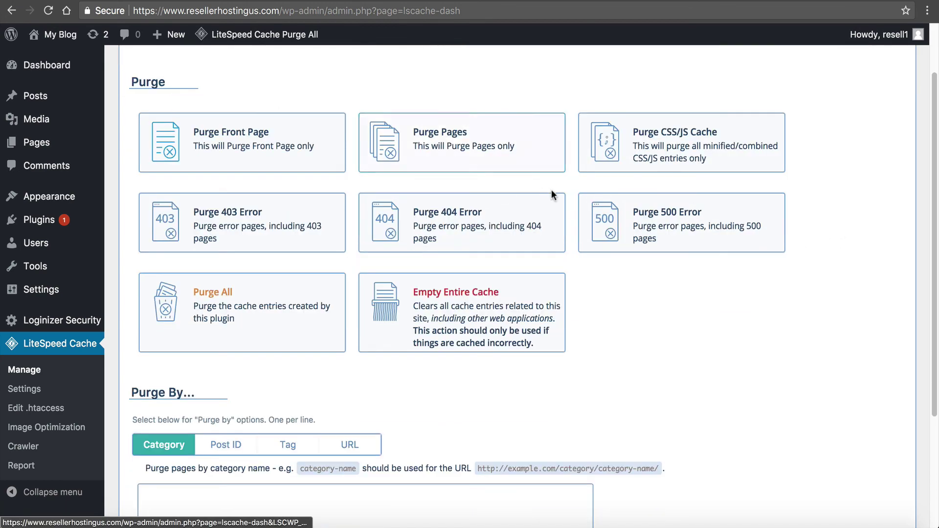
{"action": "scroll", "coordinate": [534, 156], "scroll_direction": "up", "scroll_amount": 5}
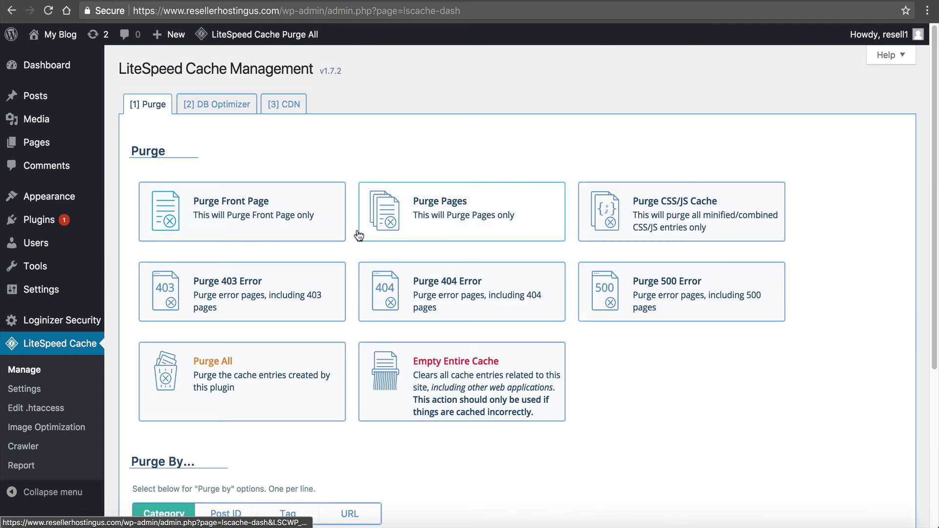
{"action": "left_click", "coordinate": [35, 391]}
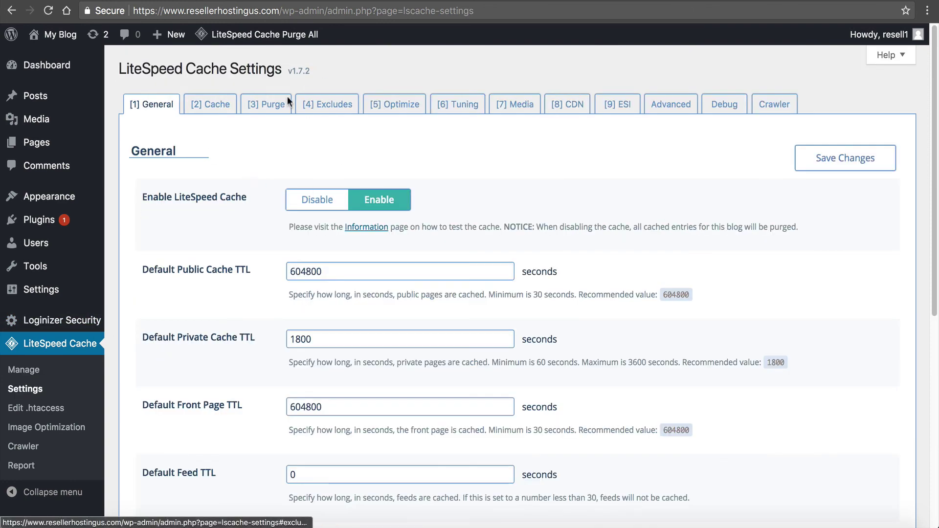
{"action": "left_click", "coordinate": [220, 101]}
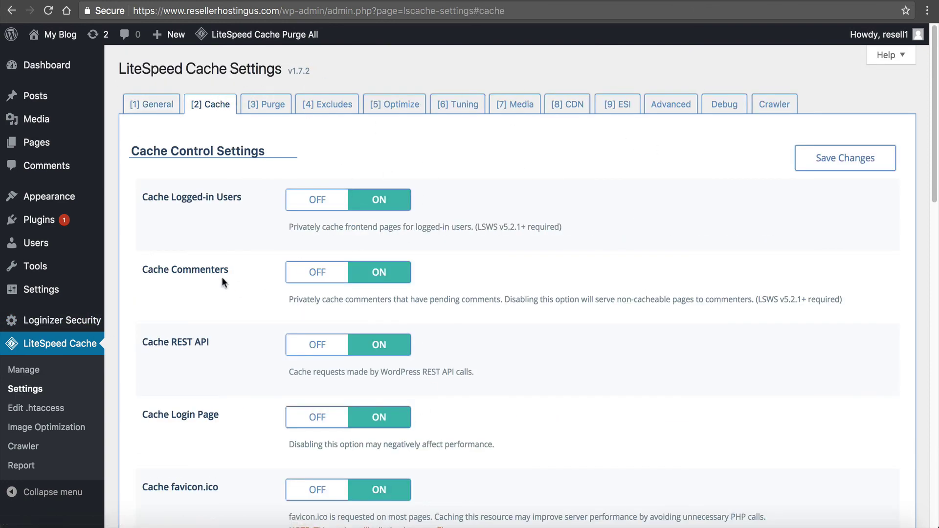
{"action": "scroll", "coordinate": [377, 299], "scroll_direction": "down", "scroll_amount": 2}
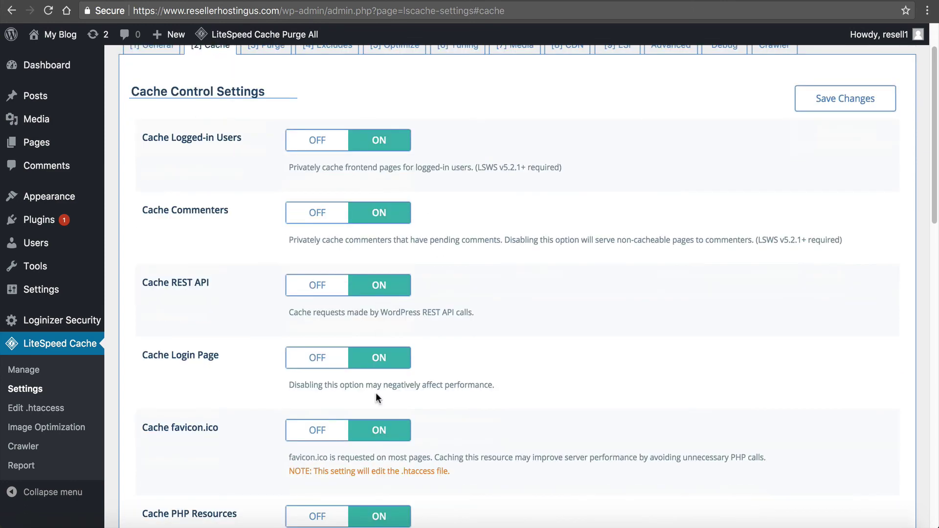
{"action": "scroll", "coordinate": [377, 394], "scroll_direction": "up", "scroll_amount": 2}
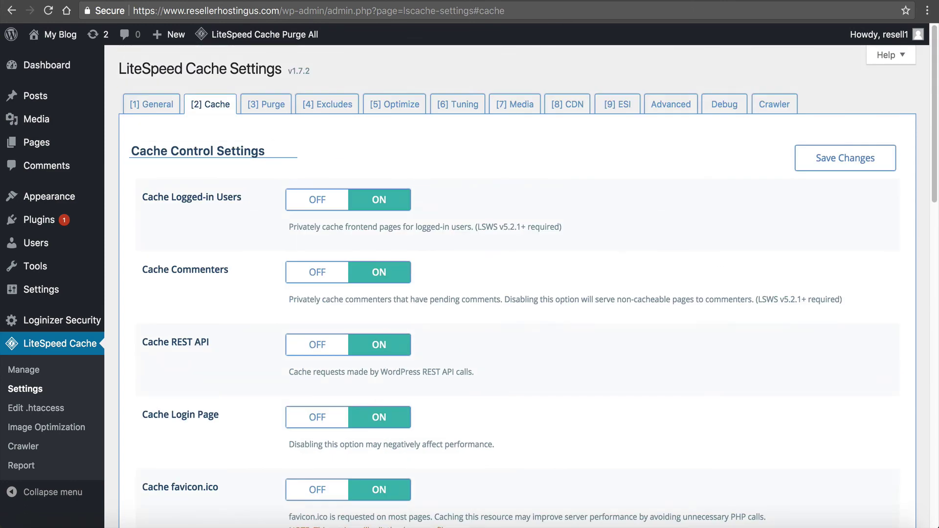
{"action": "key", "text": "ctrl+Tab"}
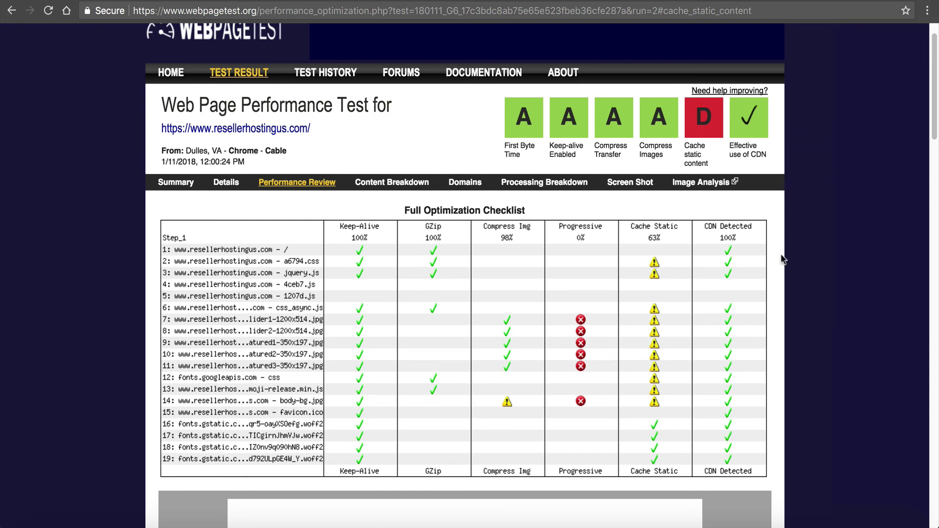
Step: Go from the WebPageTest checklist to the NameHero LiteSpeed Cache & Cloudflare Railgun speed test article
{"action": "scroll", "coordinate": [781, 259], "scroll_direction": "down", "scroll_amount": 2}
{"action": "scroll", "coordinate": [734, 230], "scroll_direction": "up", "scroll_amount": 3}
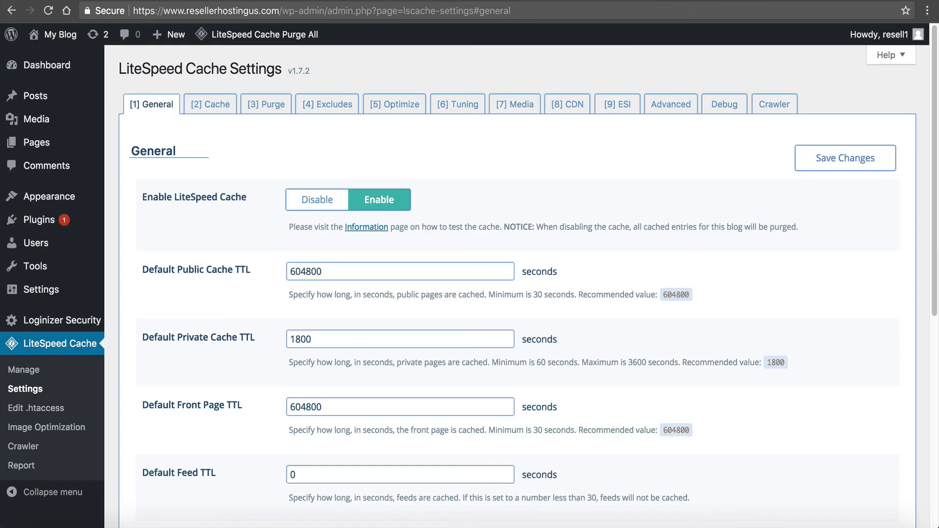
{"action": "left_click", "coordinate": [210, 104]}
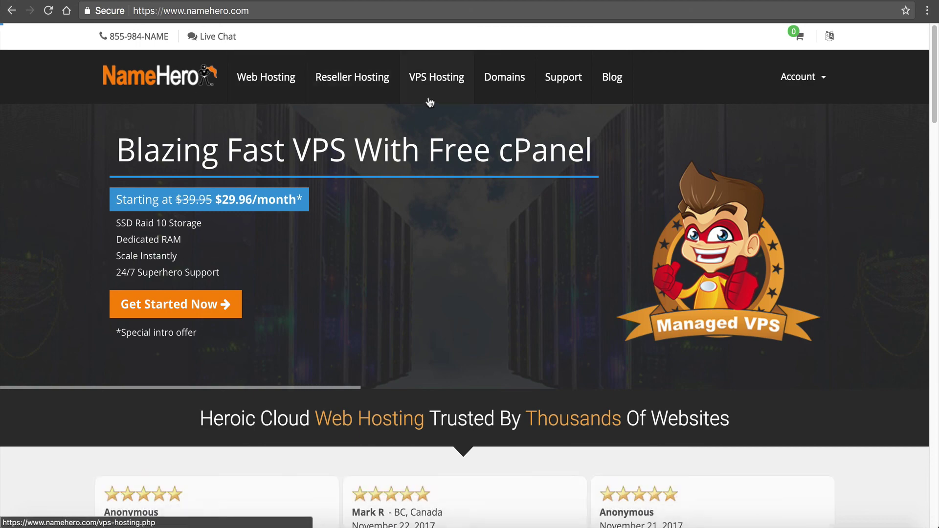
Step: Order the Hero 4GB VPS plan using the existing domain resellerhostinguscom
{"action": "left_click", "coordinate": [430, 91]}
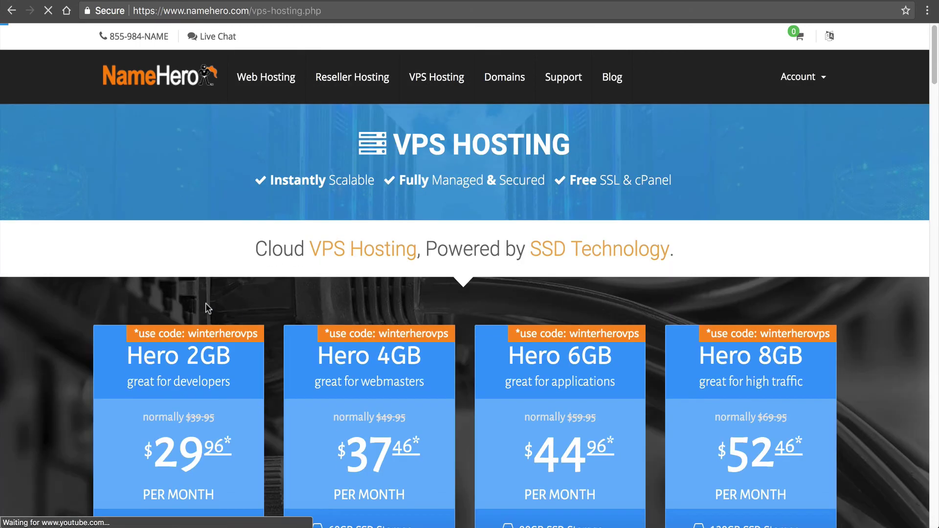
{"action": "scroll", "coordinate": [208, 308], "scroll_direction": "down", "scroll_amount": 5}
{"action": "left_click", "coordinate": [361, 422]}
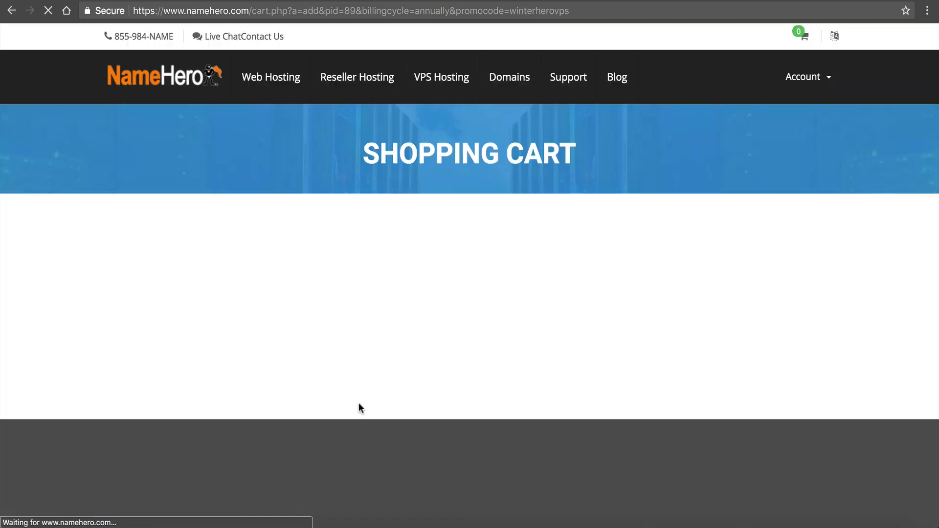
{"action": "left_click", "coordinate": [308, 356]}
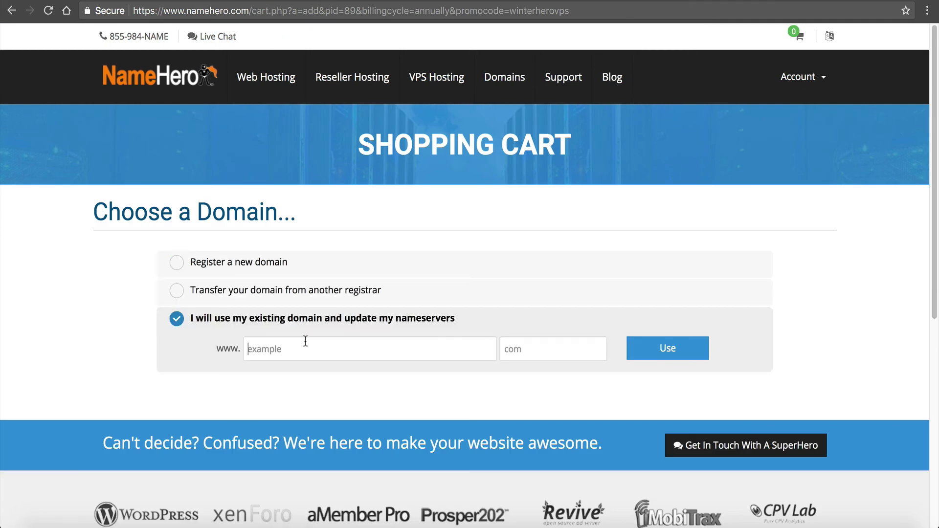
{"action": "type", "text": "reseller"}
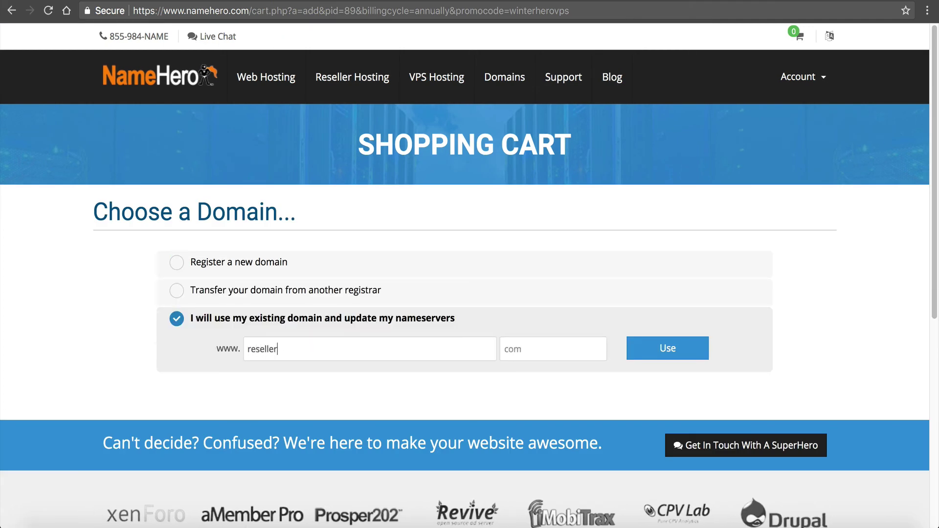
{"action": "type", "text": "hostingus"}
{"action": "type", "text": "com"}
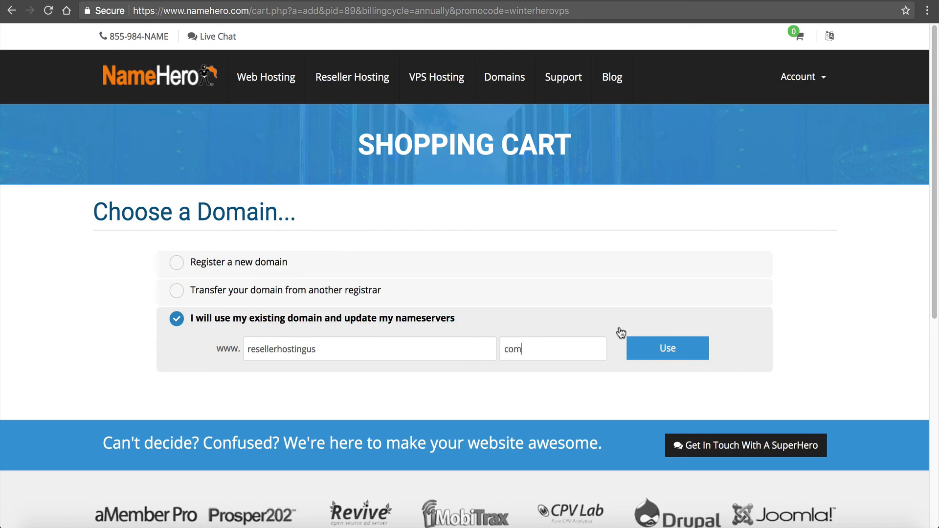
{"action": "left_click", "coordinate": [670, 336]}
Step: Set the Web Server option to LiteSpeed + LSCache (2-CPU LSWS)
{"action": "scroll", "coordinate": [464, 351], "scroll_direction": "down", "scroll_amount": 7}
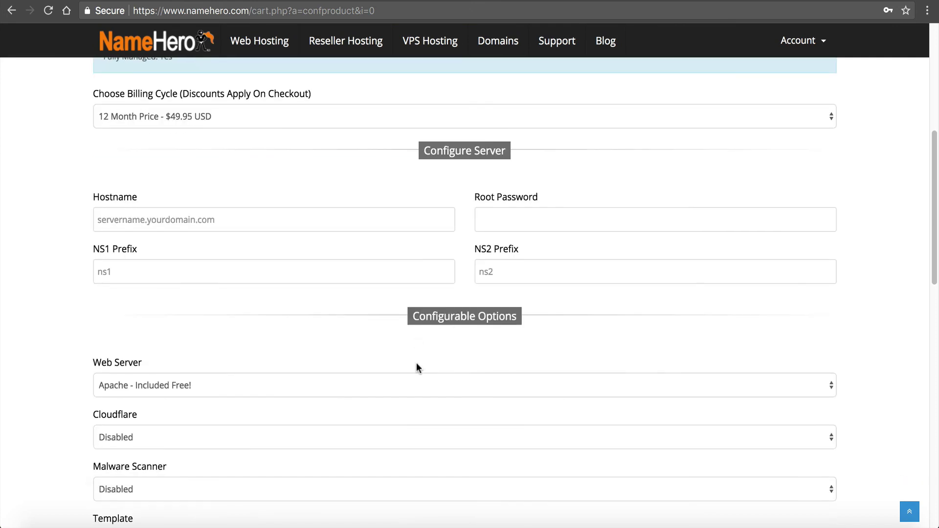
{"action": "left_click", "coordinate": [250, 384]}
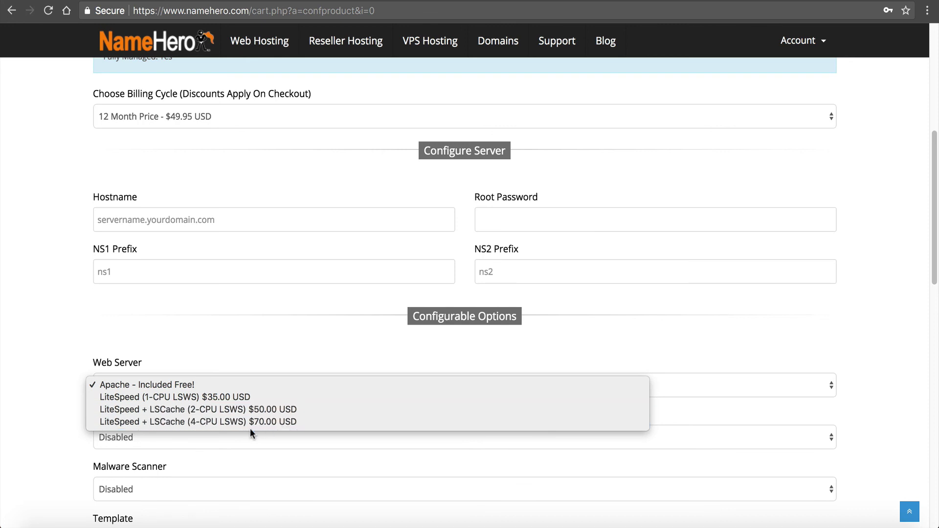
{"action": "left_click", "coordinate": [256, 410]}
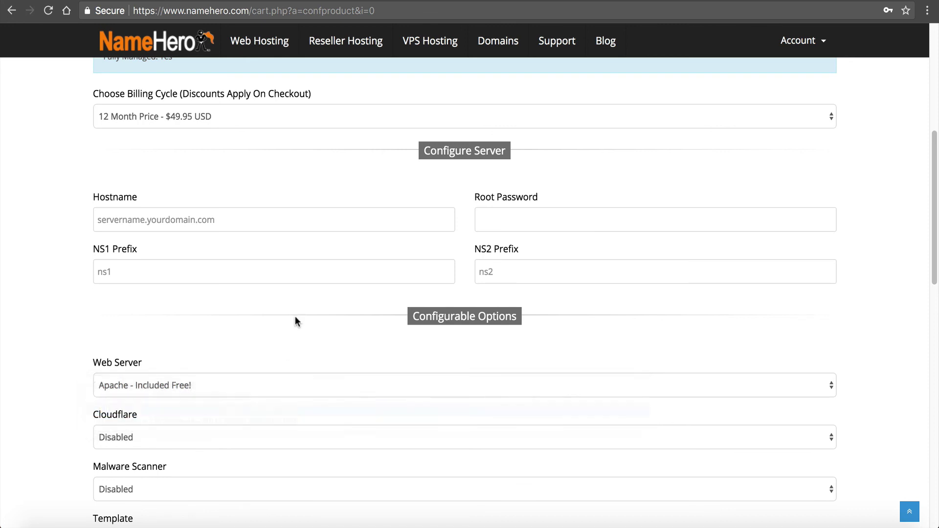